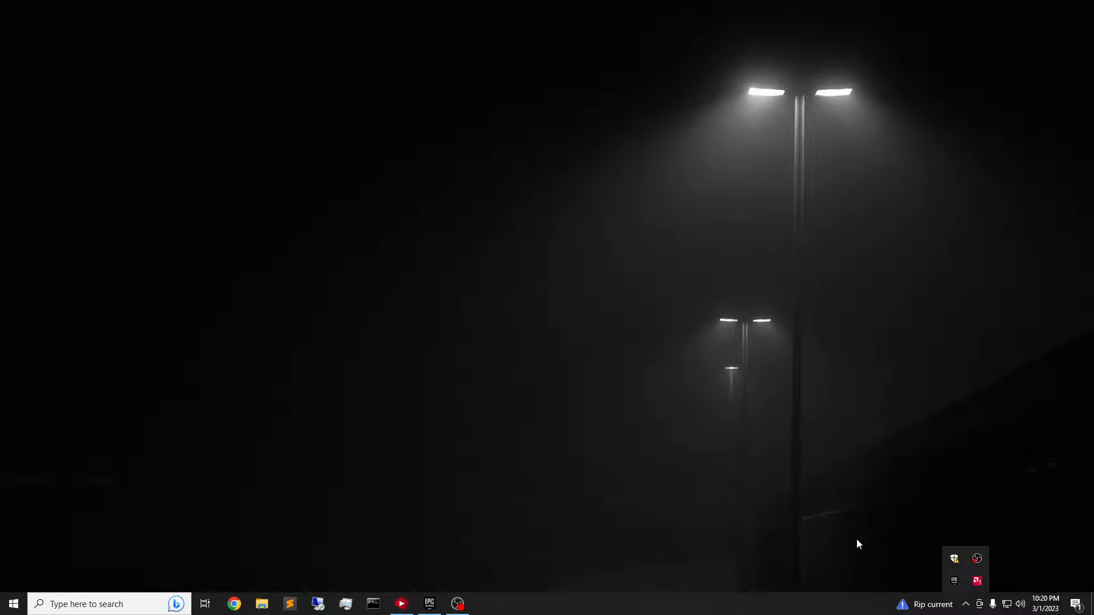
pyautogui.click(108, 604)
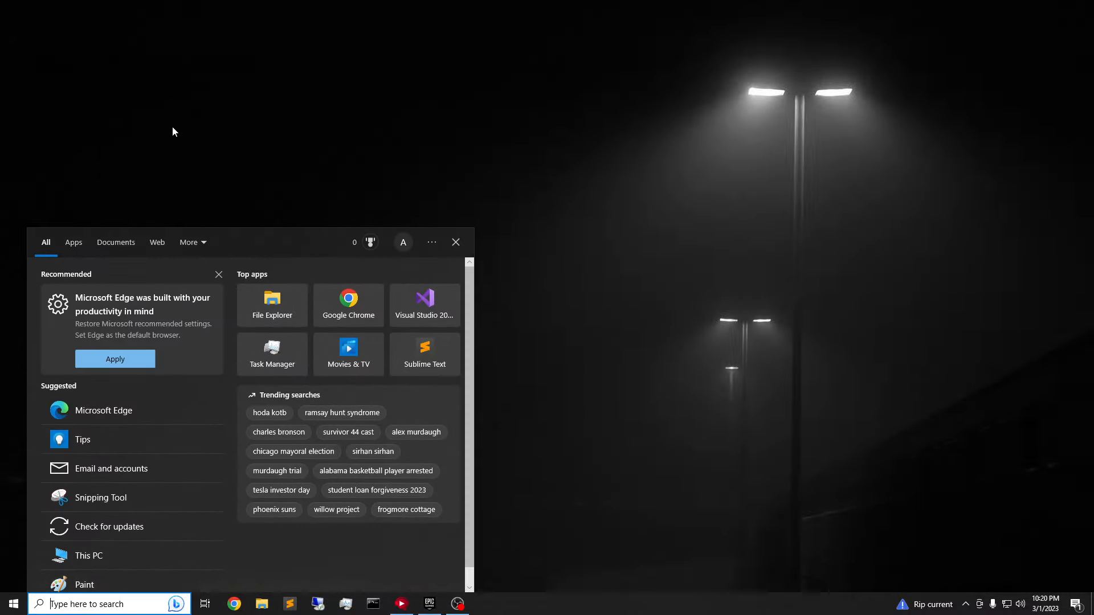
pyautogui.click(304, 163)
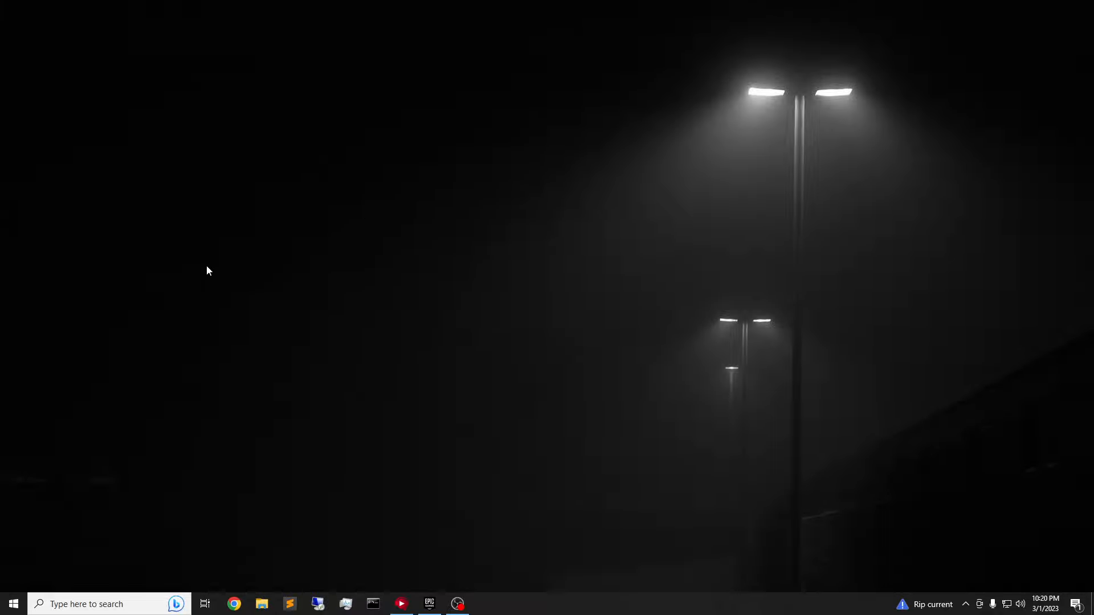
pyautogui.click(108, 604)
pyautogui.rightClick(334, 96)
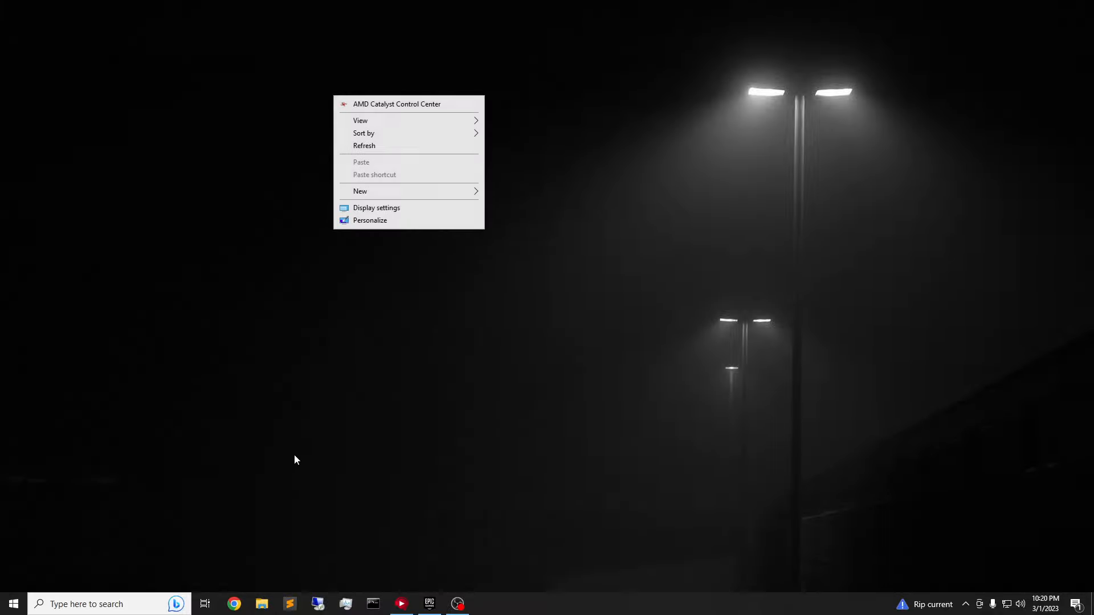
# Step: Launch the Run dialog and open the %localappdata% folder from it
pyautogui.click(114, 603)
pyautogui.write('r')
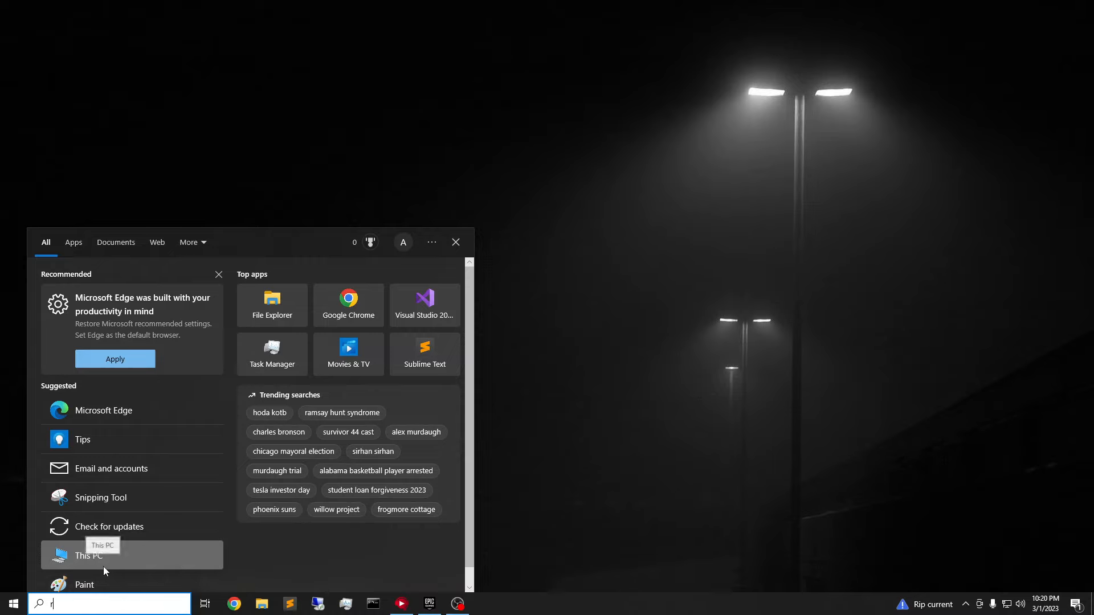
pyautogui.write('un')
pyautogui.press('Return')
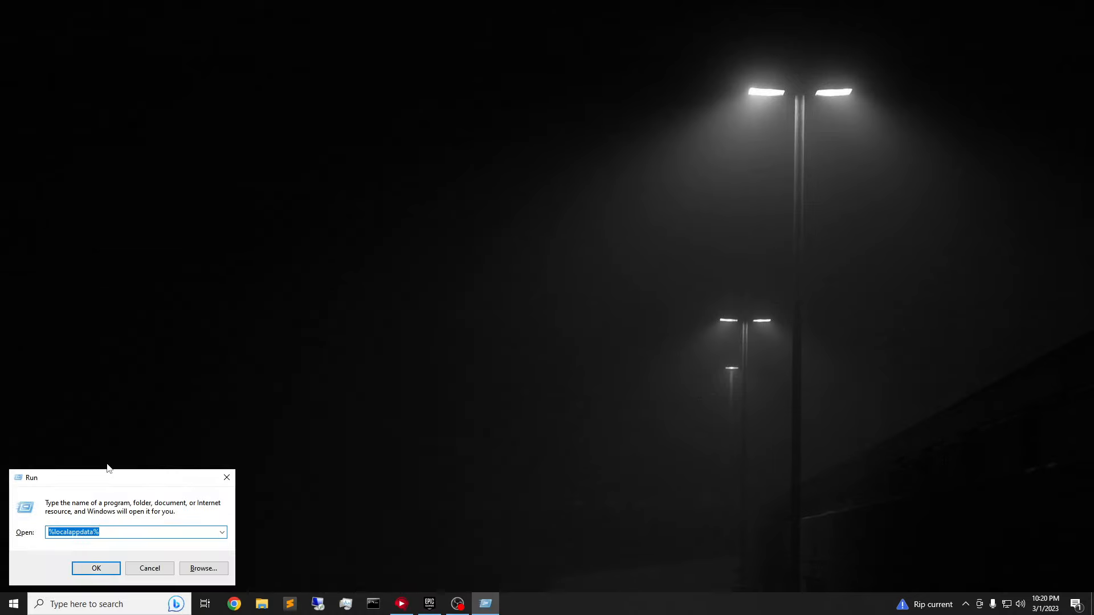
pyautogui.moveTo(107, 477); pyautogui.dragTo(526, 172)
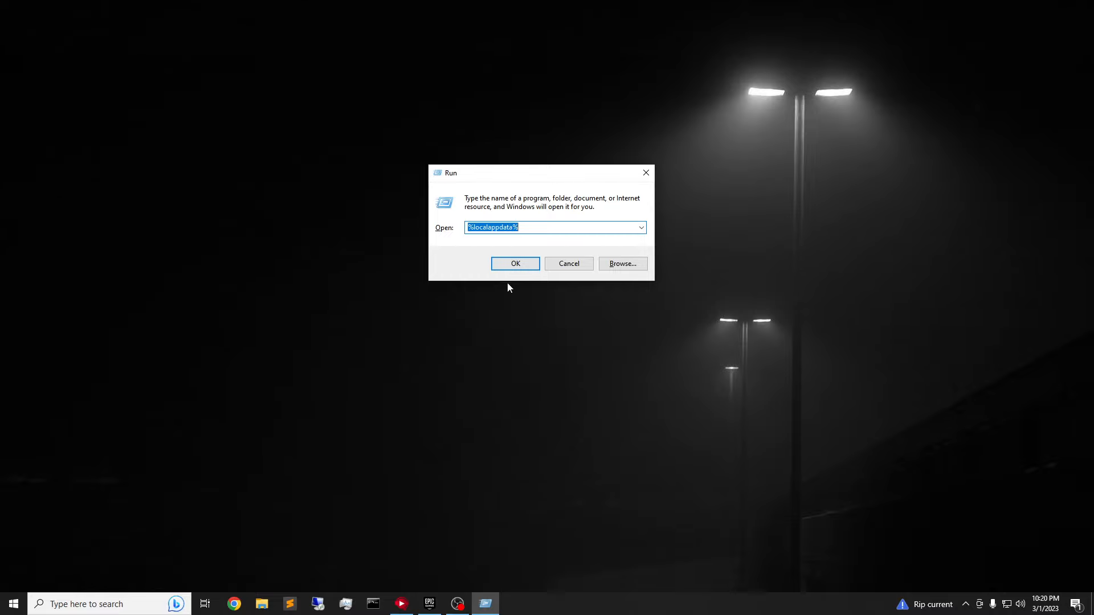
pyautogui.click(511, 264)
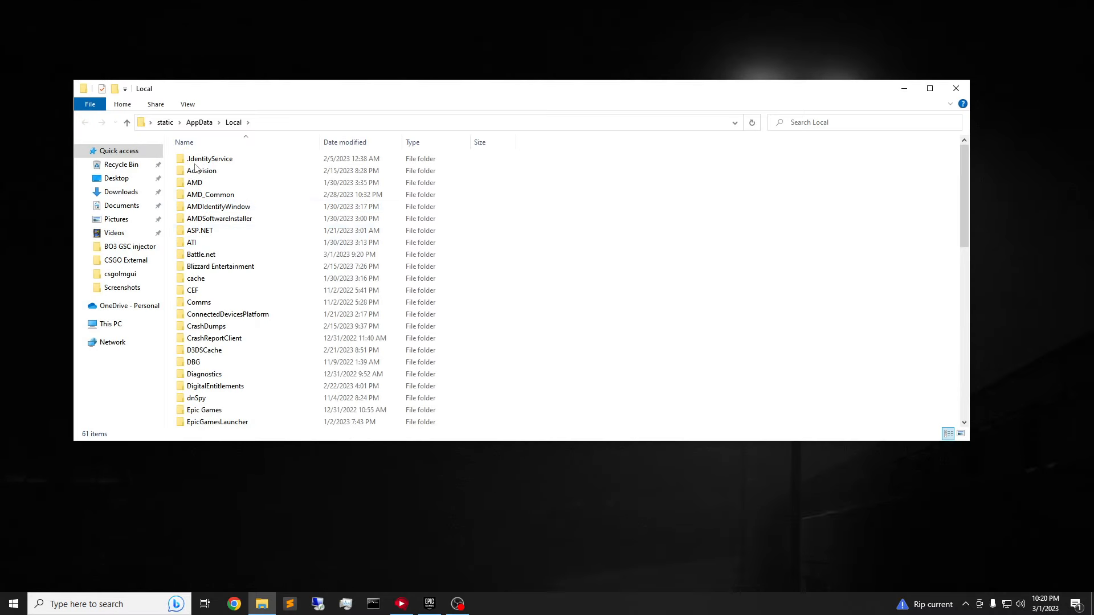
# Step: Navigate from the Local folder through FortniteGame, Saved and Config into the WindowsClient folder
pyautogui.click(245, 195)
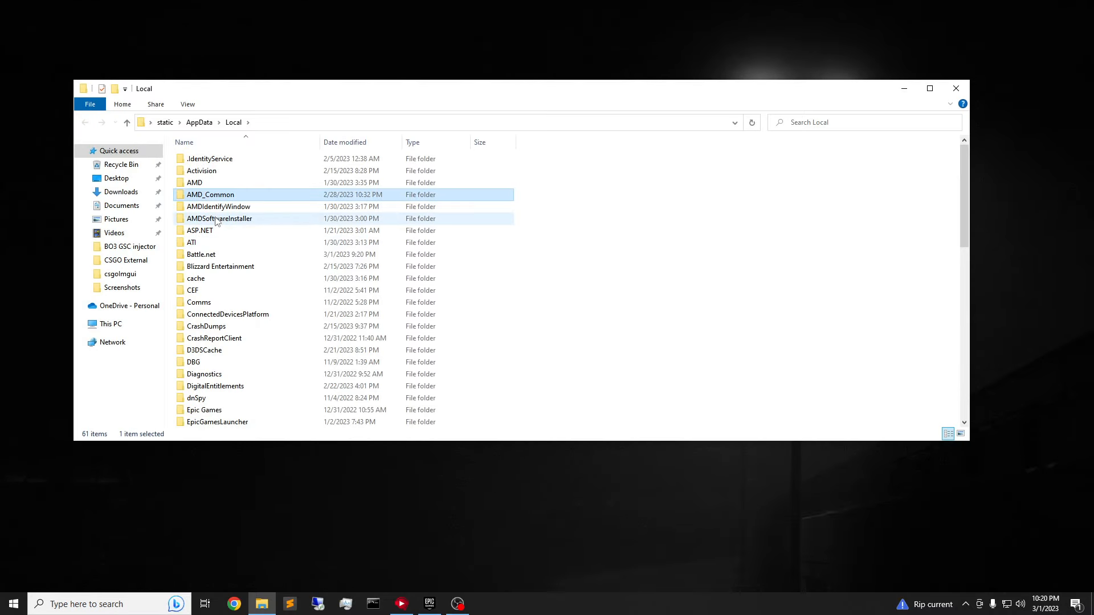
pyautogui.scroll(-12, 228, 223)
pyautogui.scroll(11, 246, 214)
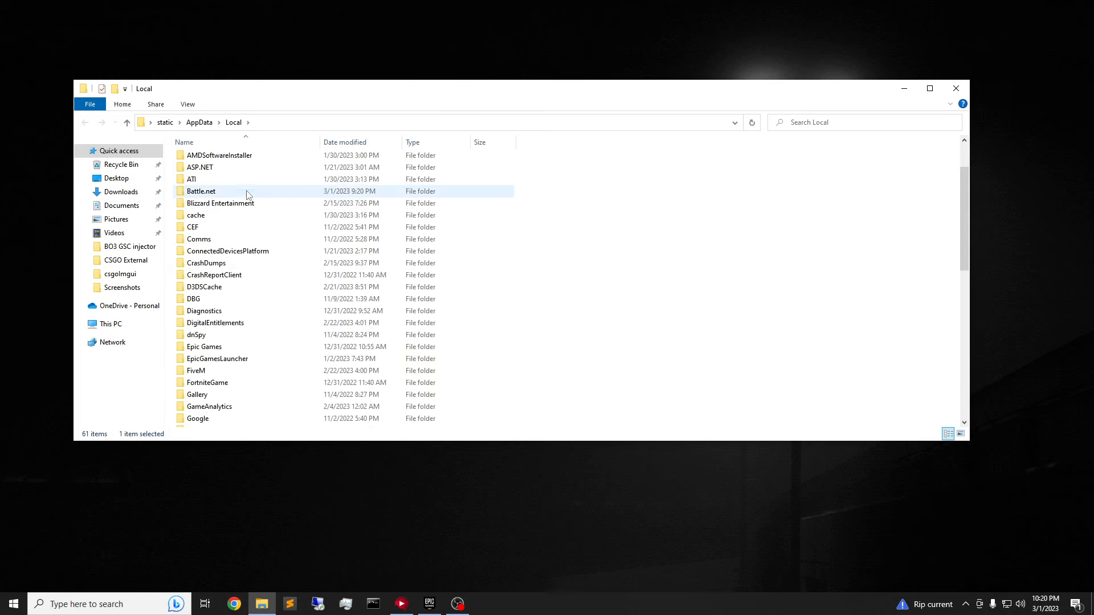
pyautogui.scroll(1, 248, 193)
pyautogui.scroll(-7, 248, 193)
pyautogui.click(189, 169)
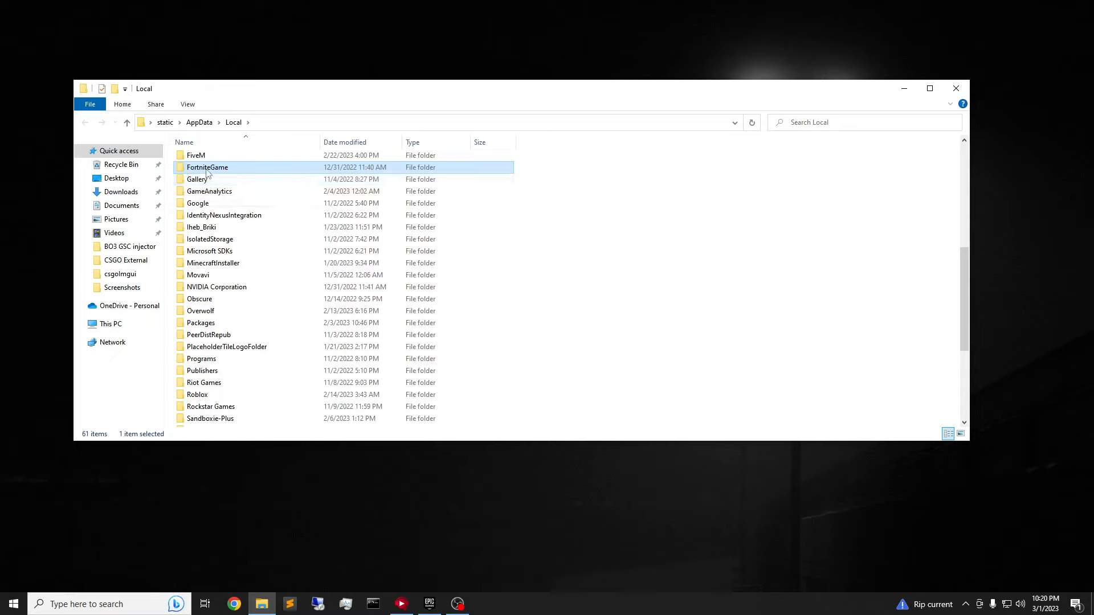
pyautogui.doubleClick(274, 171)
pyautogui.doubleClick(215, 161)
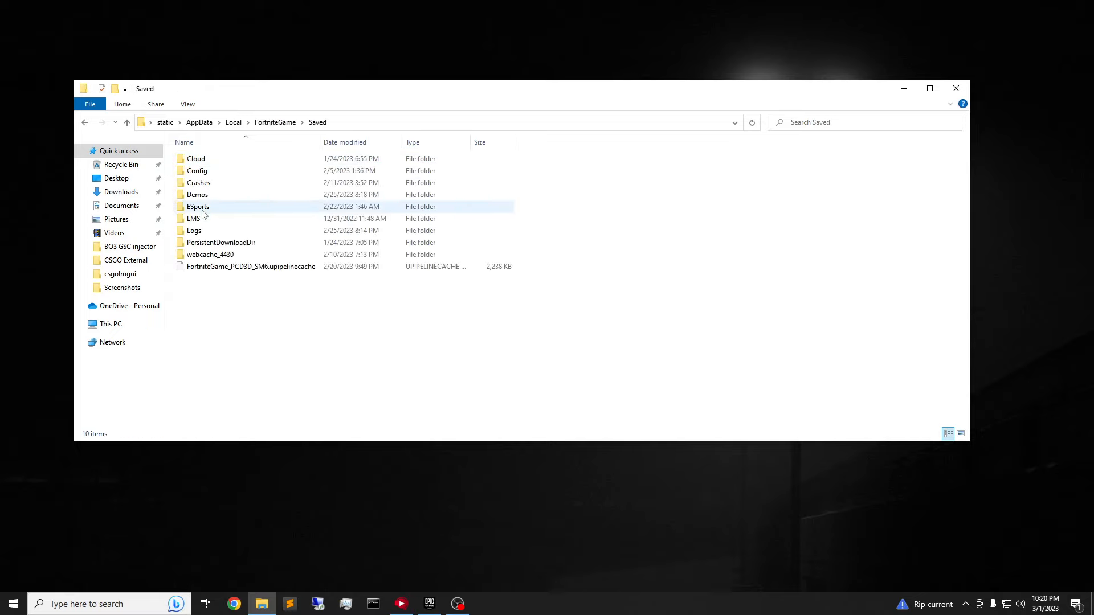
pyautogui.doubleClick(215, 172)
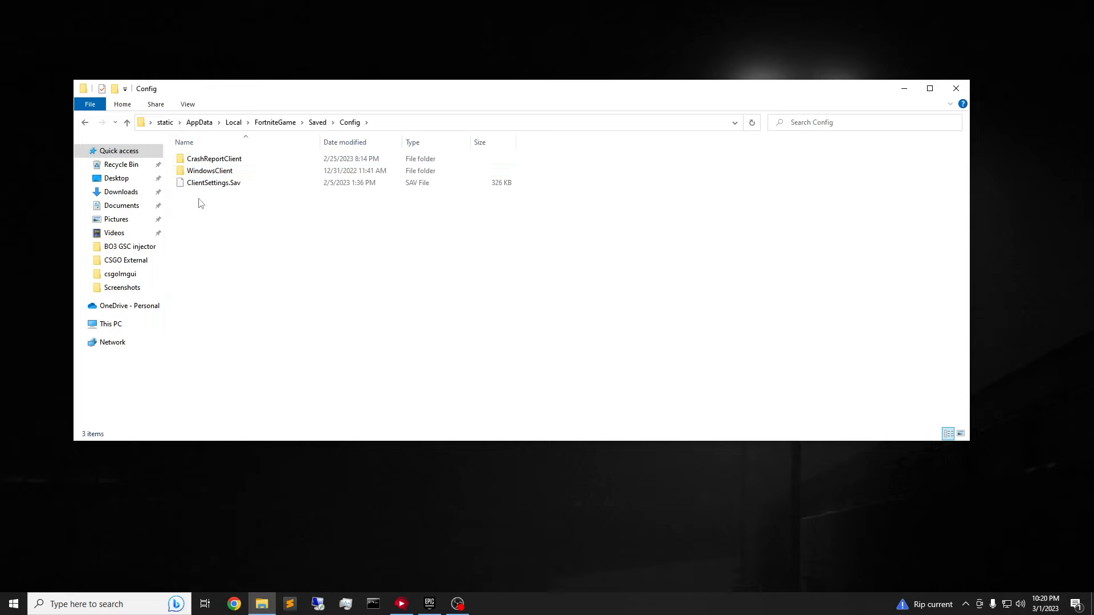
pyautogui.doubleClick(227, 172)
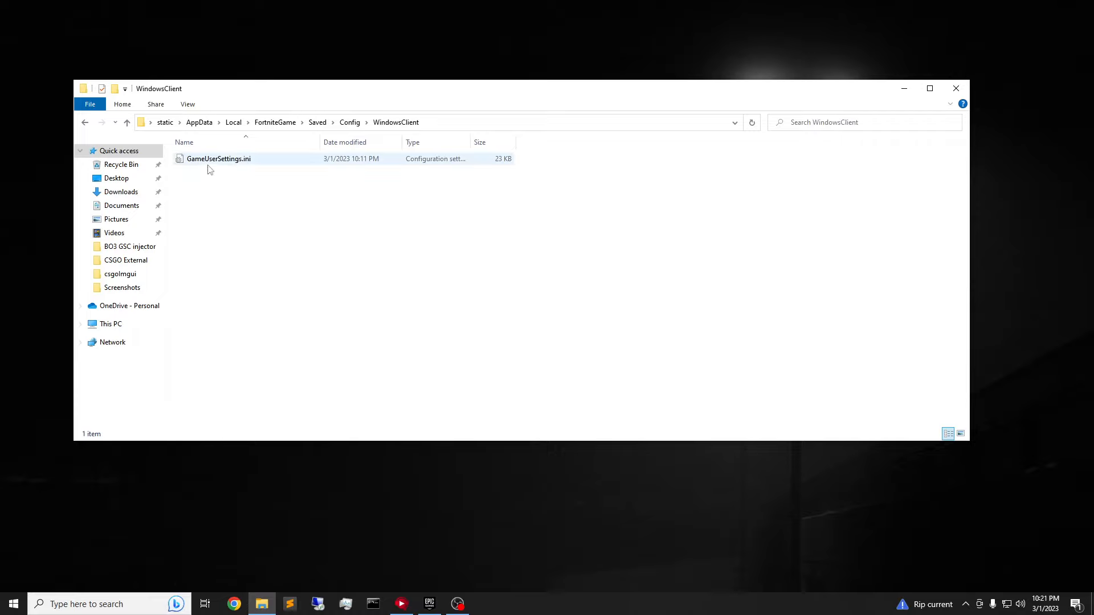
# Step: Remove the read-only attribute from GameUserSettings.ini and apply the change
pyautogui.rightClick(252, 161)
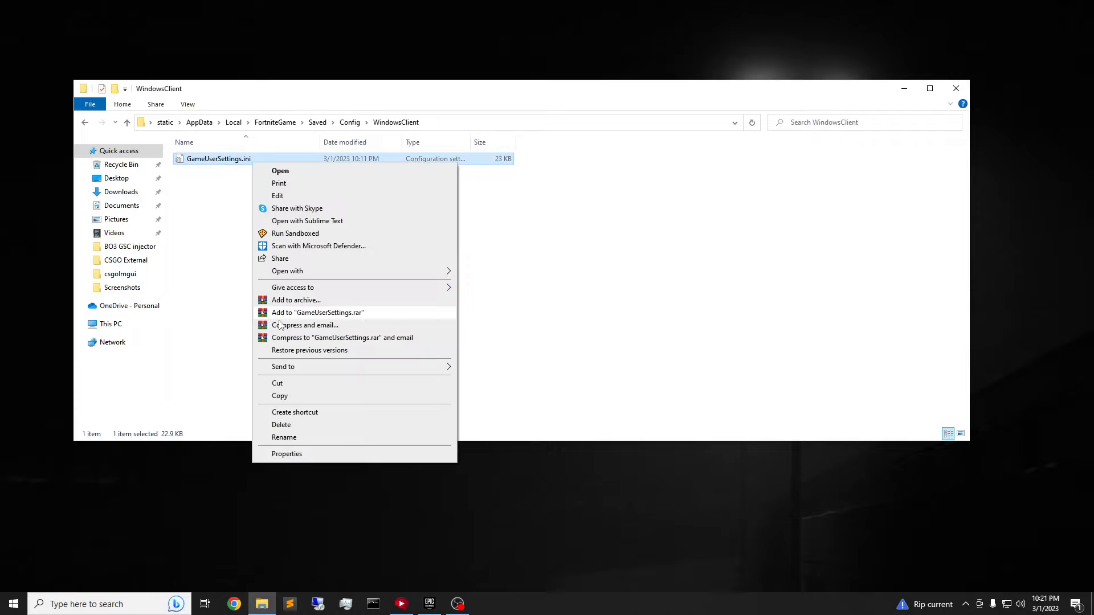
pyautogui.click(286, 454)
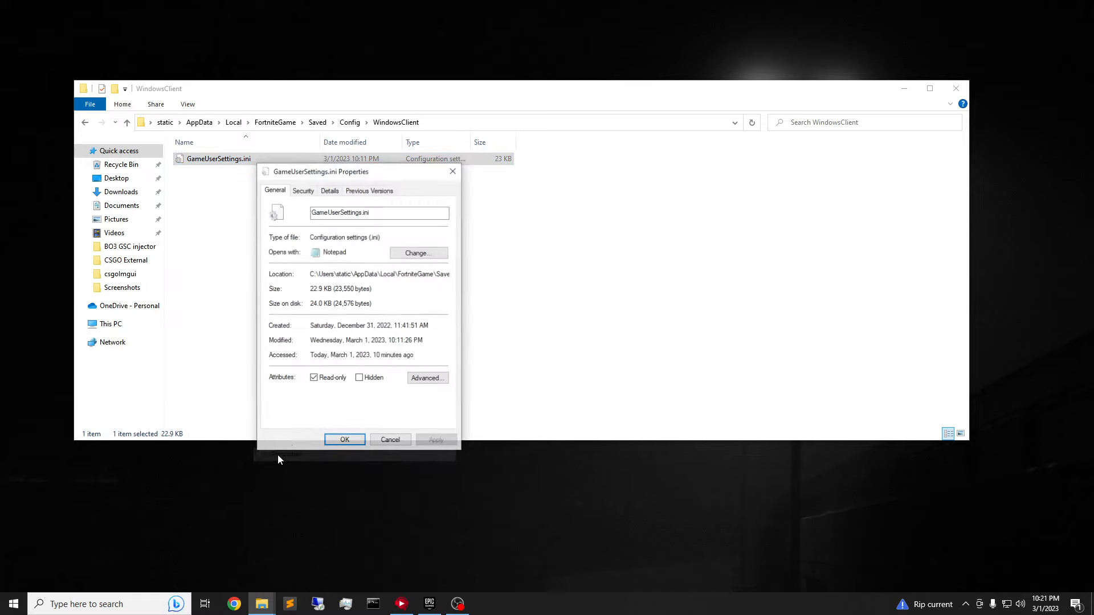
pyautogui.click(313, 379)
pyautogui.click(436, 441)
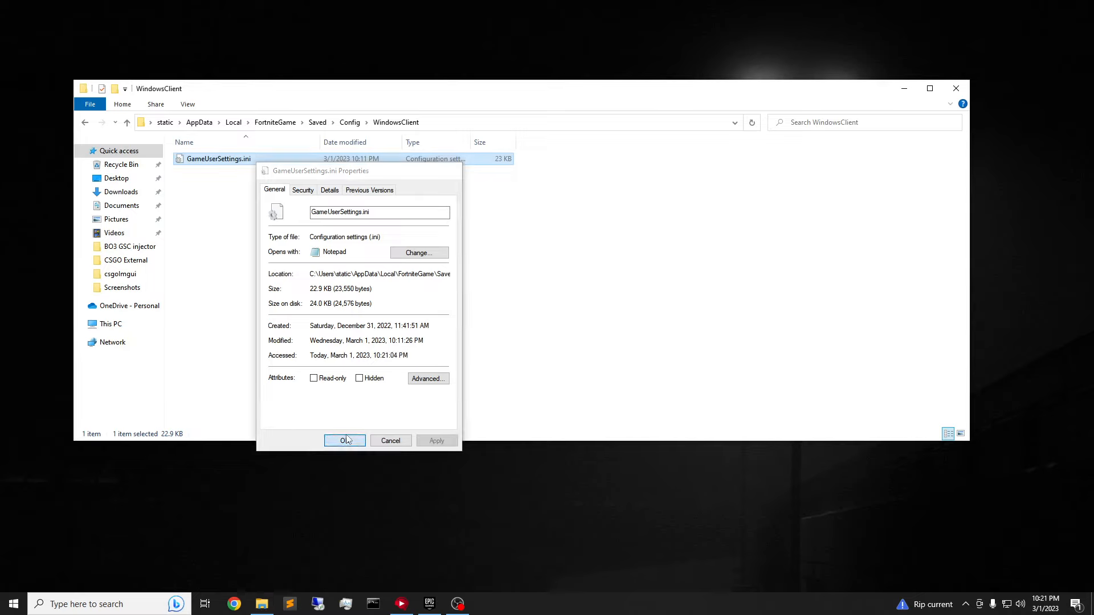
pyautogui.click(344, 441)
# Step: Open GameUserSettings.ini for editing in Notepad and enter 129 as the text to find
pyautogui.rightClick(222, 162)
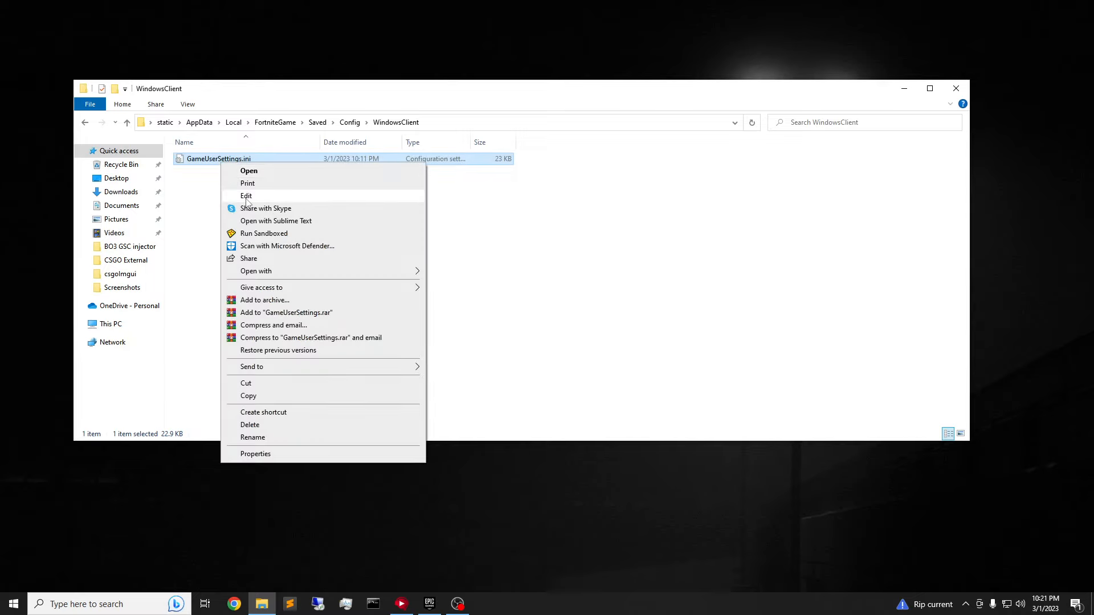
pyautogui.click(247, 196)
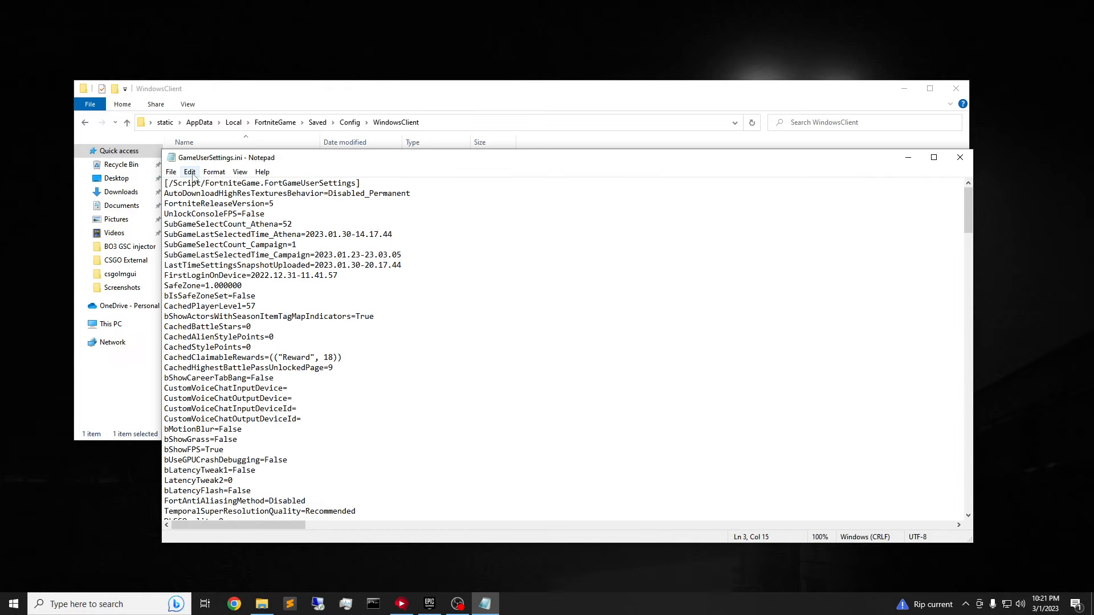
pyautogui.click(190, 172)
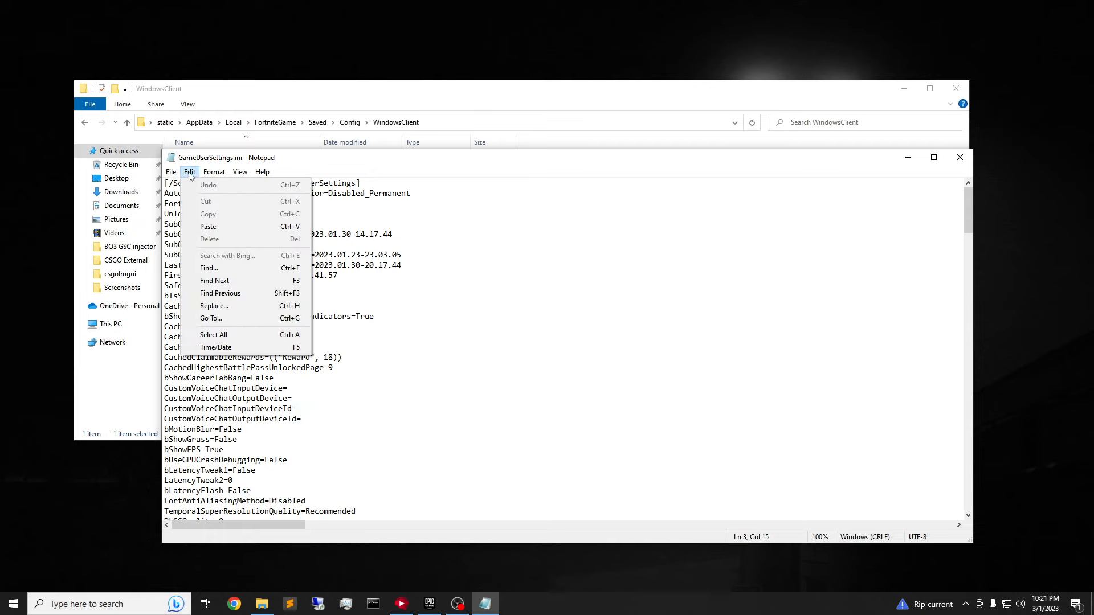
pyautogui.click(209, 269)
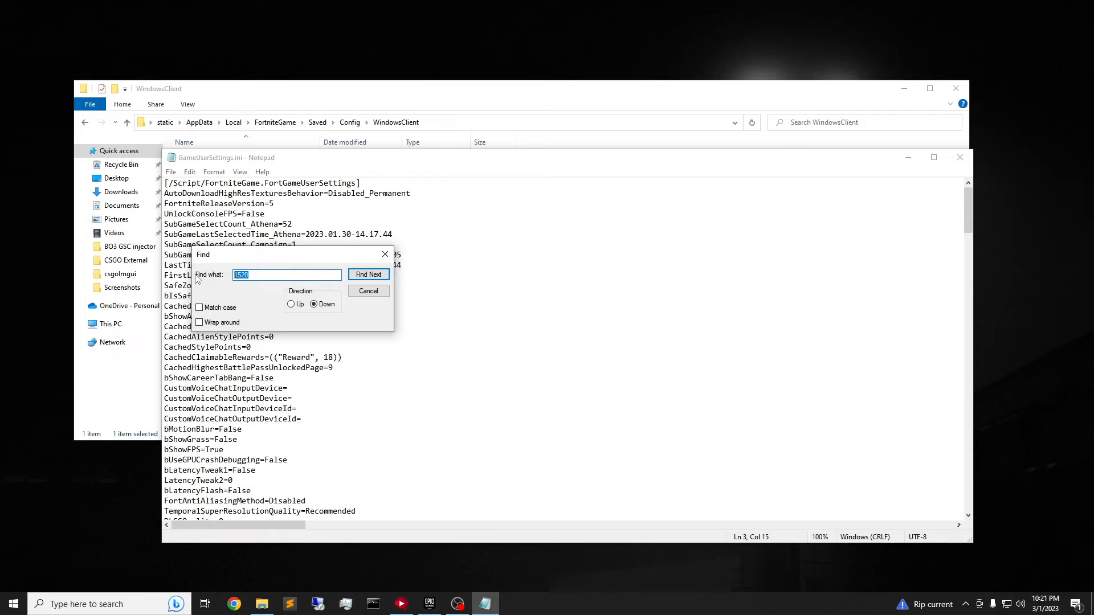
pyautogui.write('129')
# Step: Switch to the Windows display settings and identify the connected monitors
pyautogui.rightClick(376, 17)
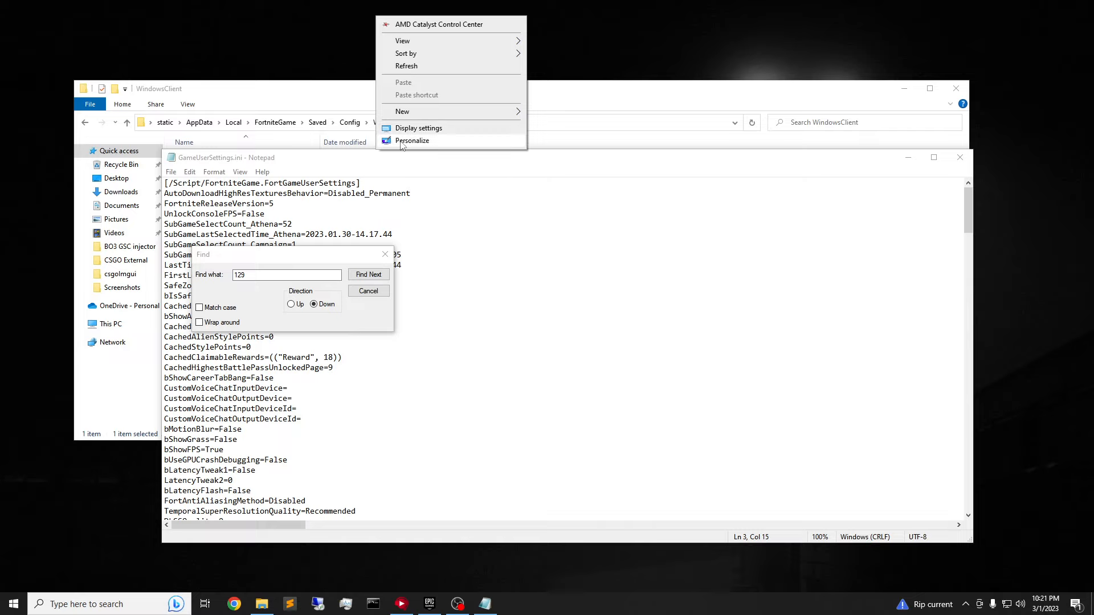
pyautogui.click(397, 130)
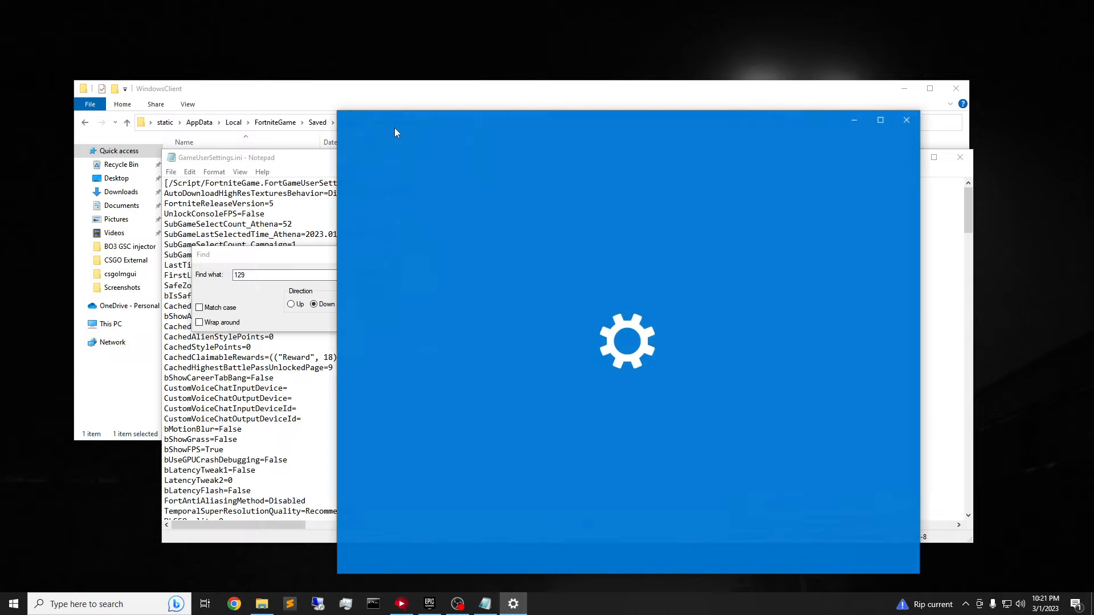
pyautogui.scroll(-5, 627, 268)
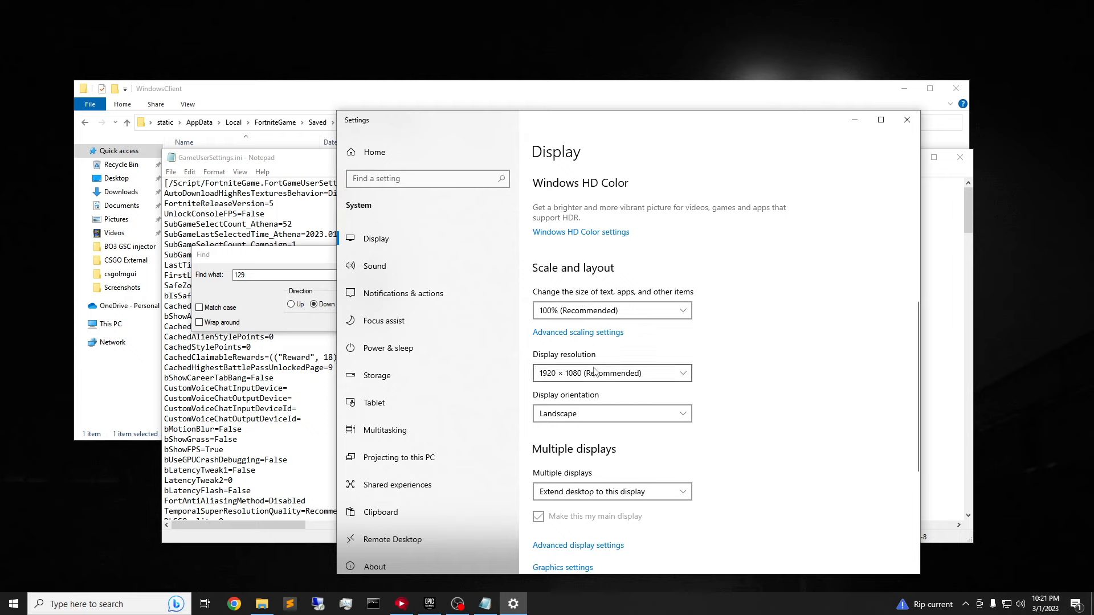
pyautogui.scroll(-2, 552, 319)
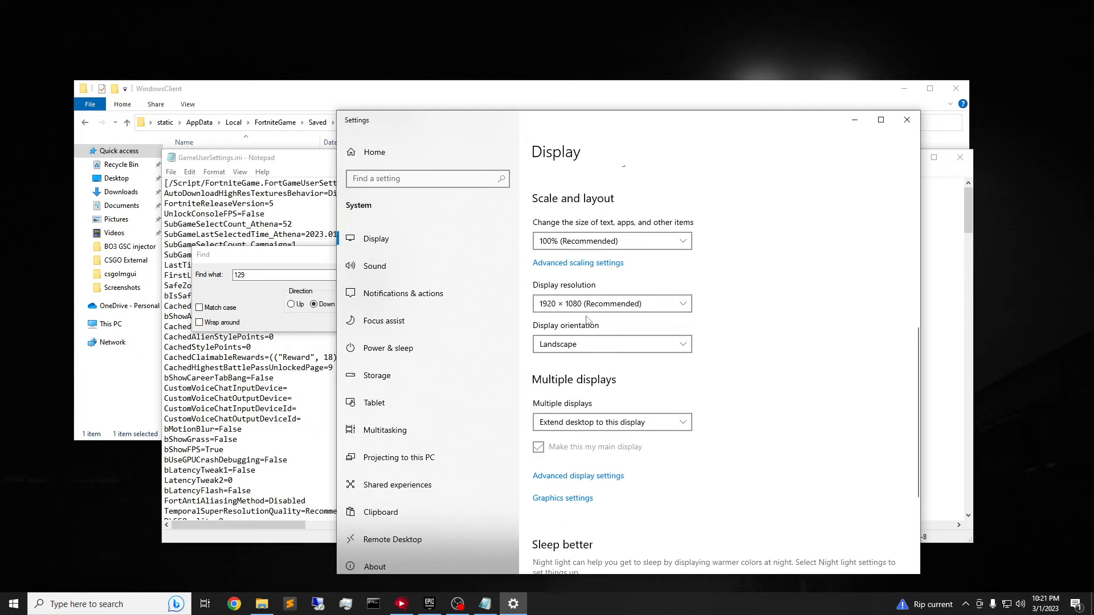
pyautogui.scroll(6, 552, 294)
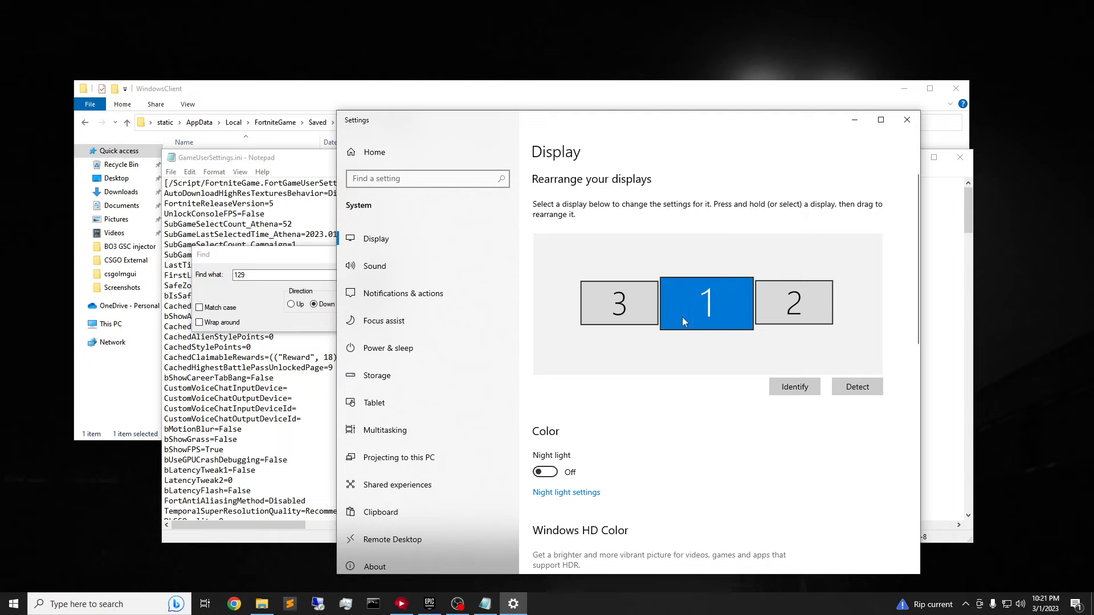
pyautogui.scroll(-4, 627, 251)
pyautogui.scroll(4, 628, 251)
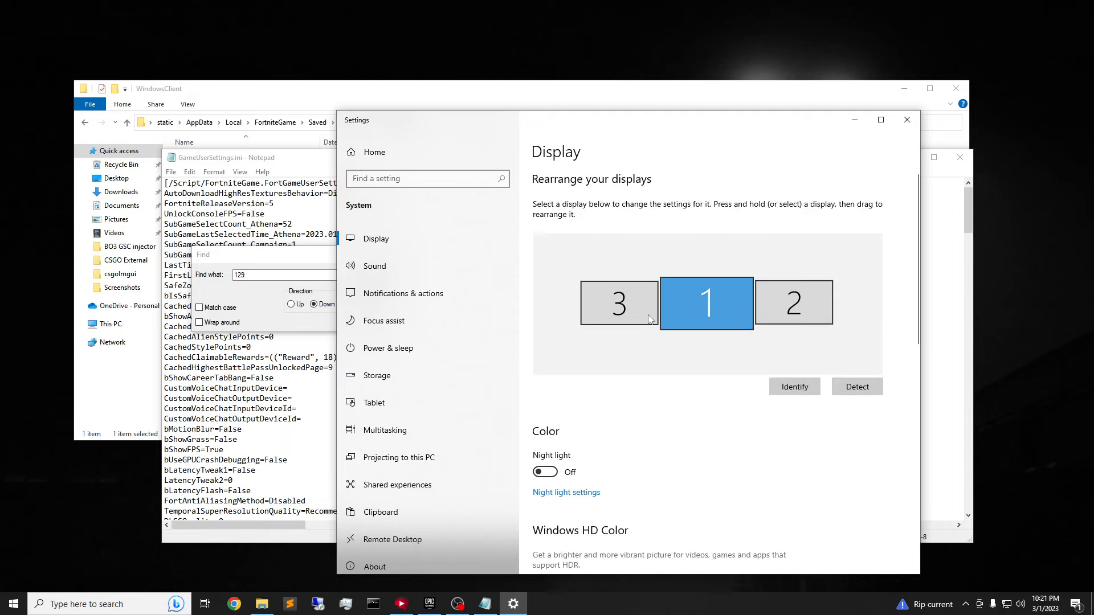
pyautogui.click(789, 388)
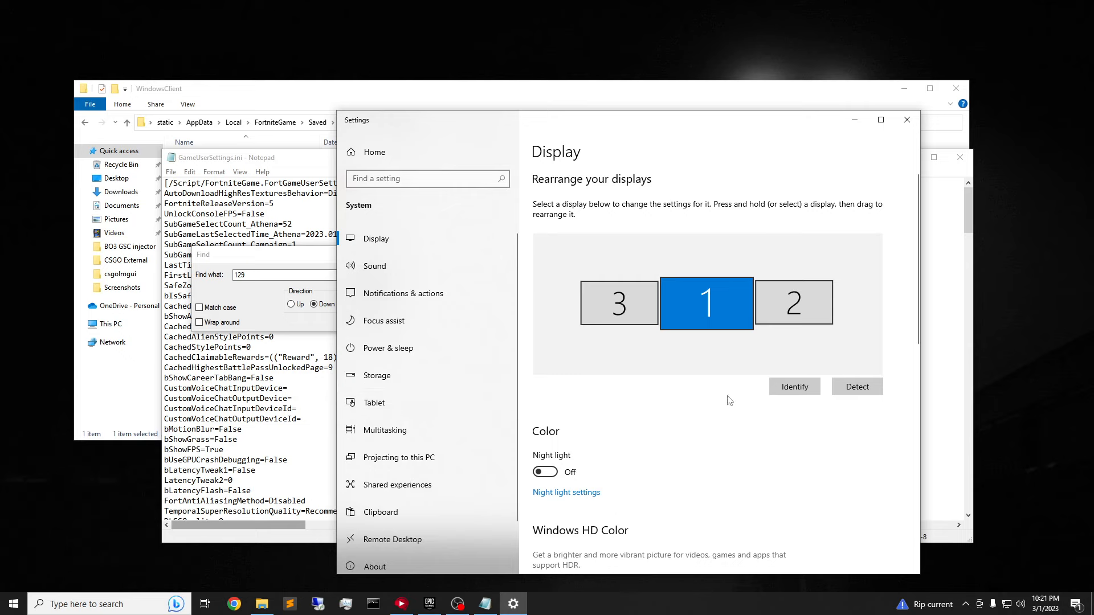
# Step: Examine the available display resolutions for monitor 1 without changing the selection, and close the display settings
pyautogui.scroll(-6, 729, 400)
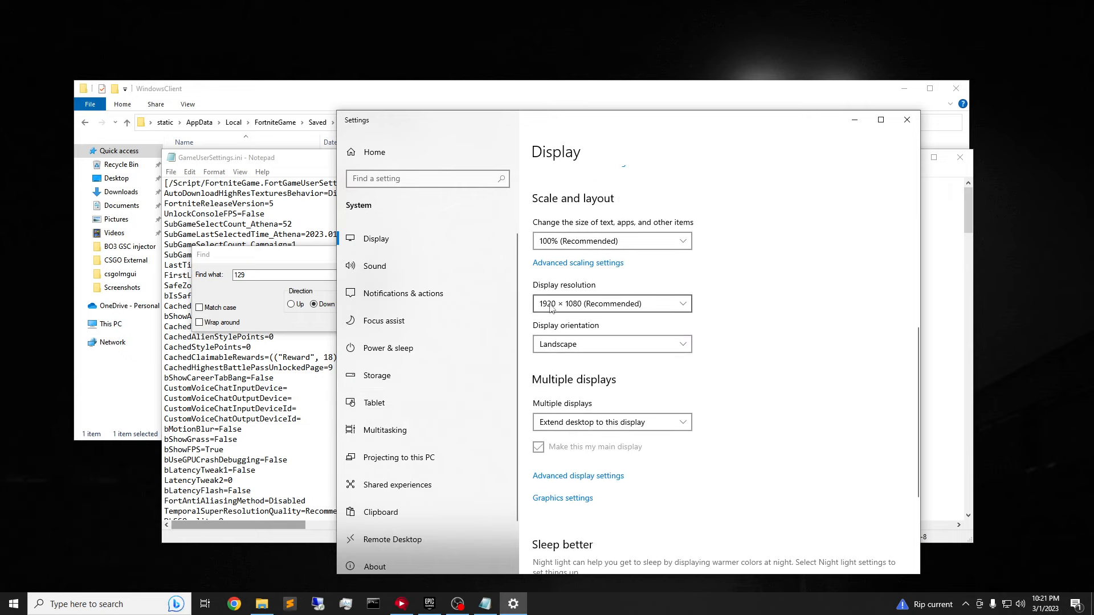
pyautogui.click(560, 305)
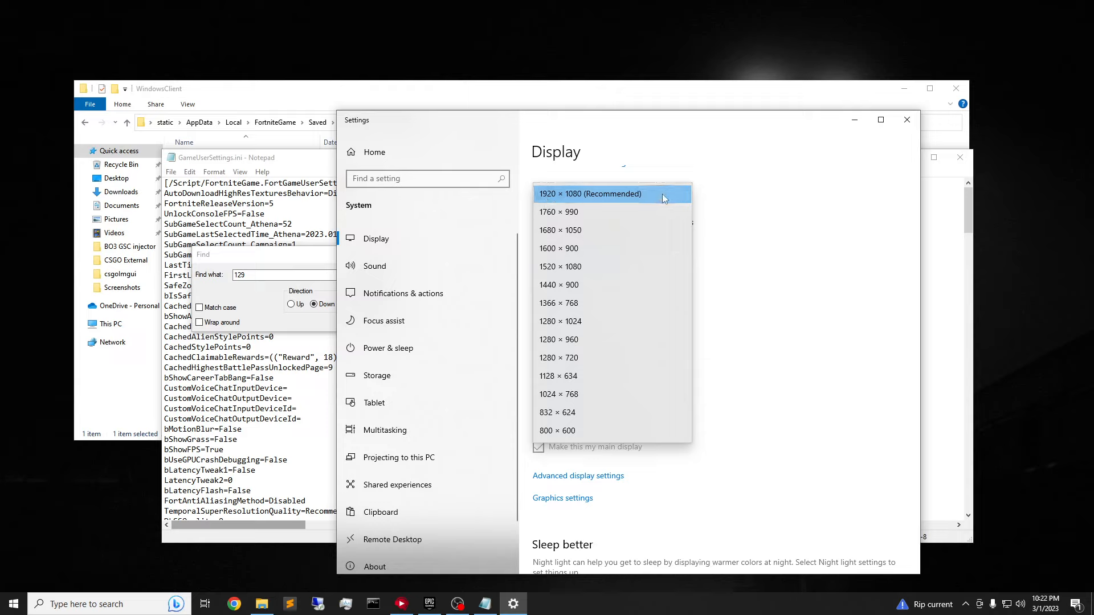
pyautogui.click(803, 172)
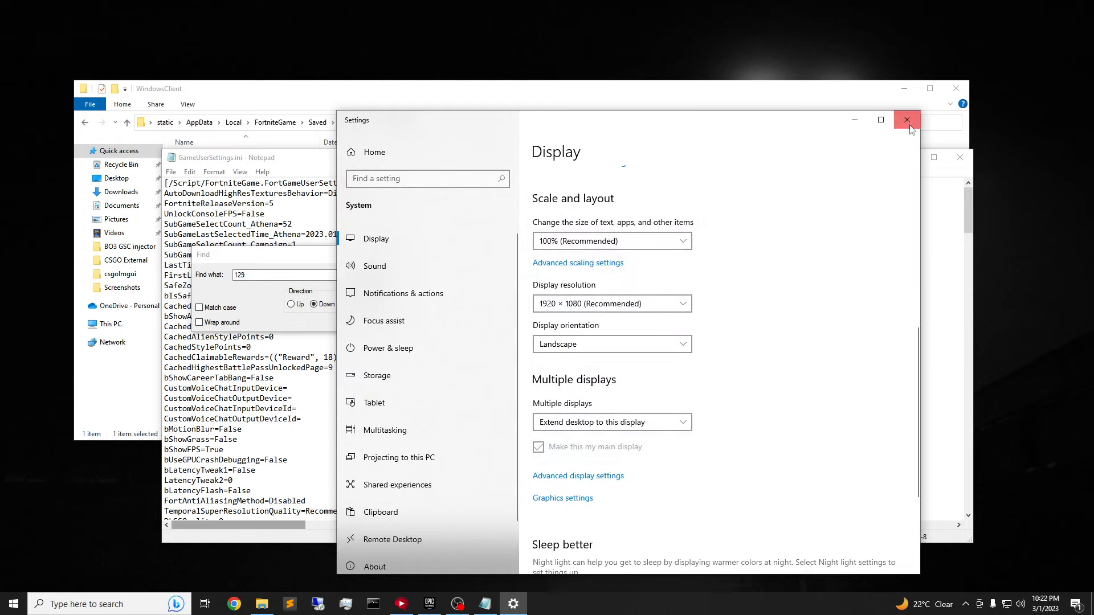
pyautogui.click(906, 120)
# Step: Search GameUserSettings.ini for 1920 and dismiss the search message
pyautogui.moveTo(226, 271); pyautogui.dragTo(150, 264)
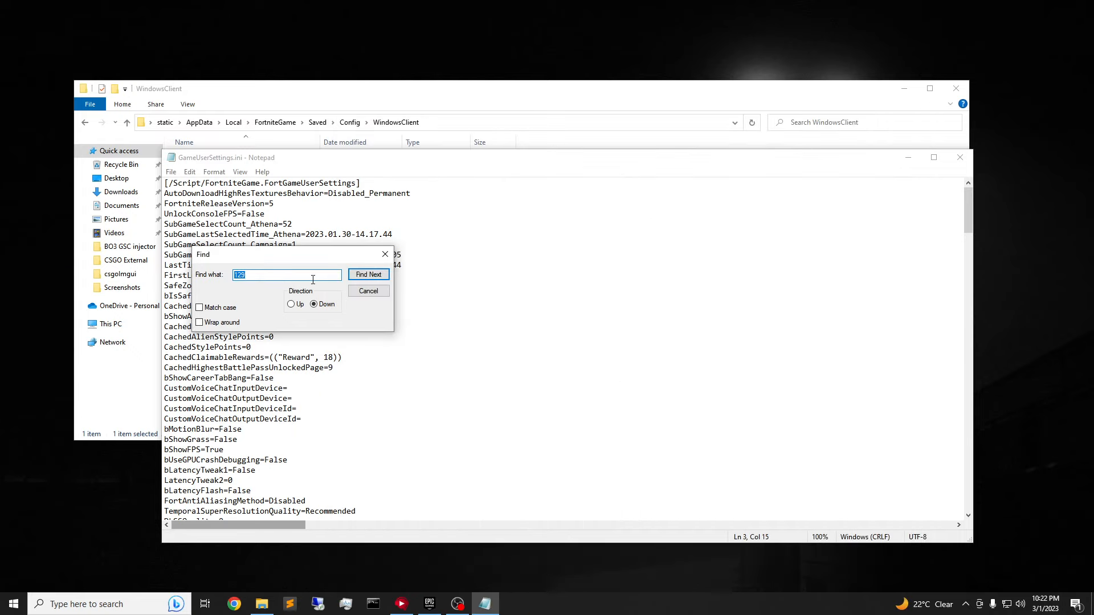
pyautogui.write('1920')
pyautogui.press('Return')
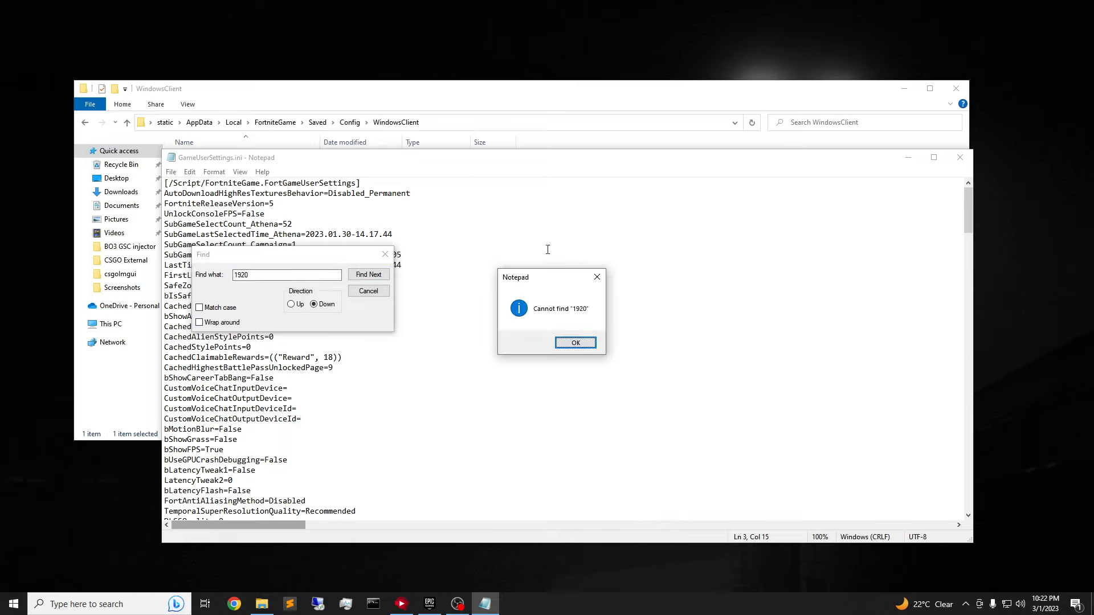
pyautogui.click(573, 344)
# Step: Search GameUserSettings.ini for 1520 to locate the ResolutionSizeX line and close the search
pyautogui.press('BackSpace')
pyautogui.hotkey('ctrl', 'z')
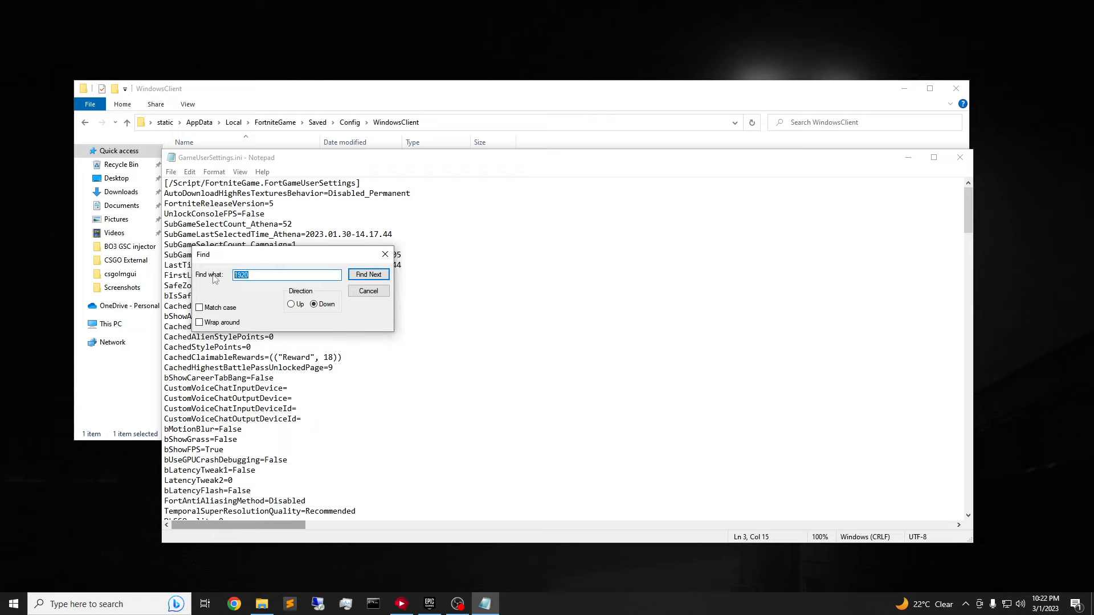
pyautogui.write('1520')
pyautogui.press('Return')
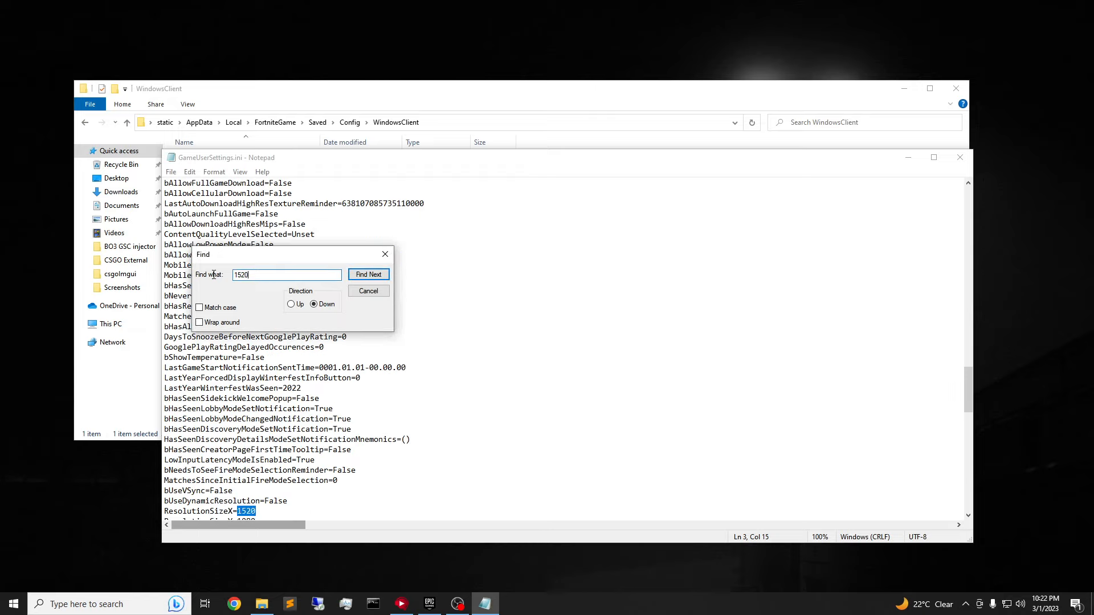
pyautogui.press('Escape')
pyautogui.scroll(-8, 366, 410)
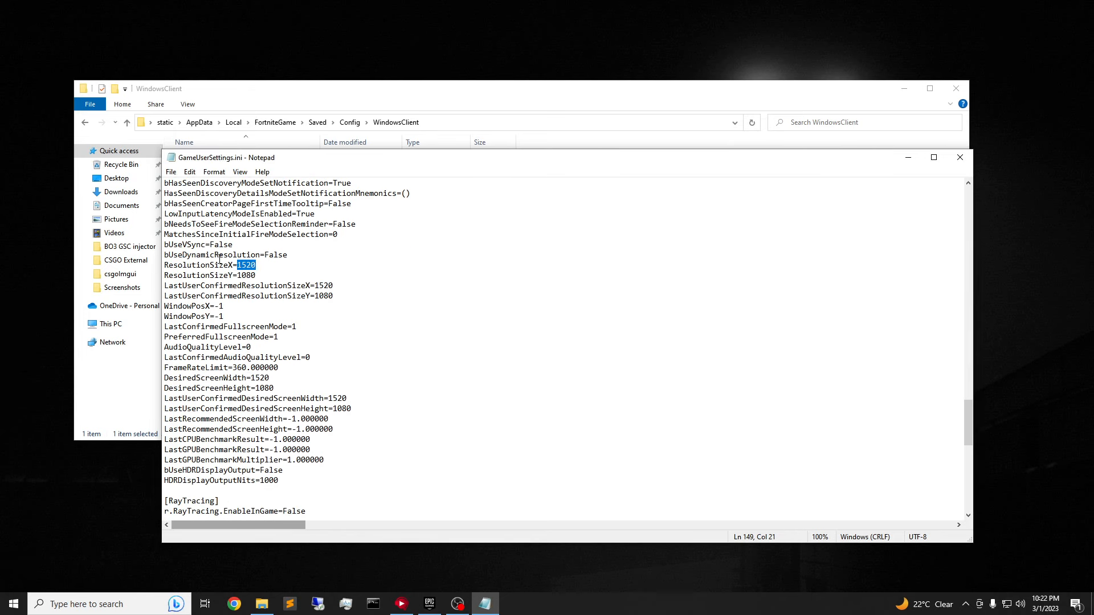
# Step: Set ResolutionSizeX to 1920
pyautogui.click(241, 265)
pyautogui.moveTo(258, 265); pyautogui.dragTo(240, 266)
pyautogui.write('1920')
pyautogui.doubleClick(240, 265)
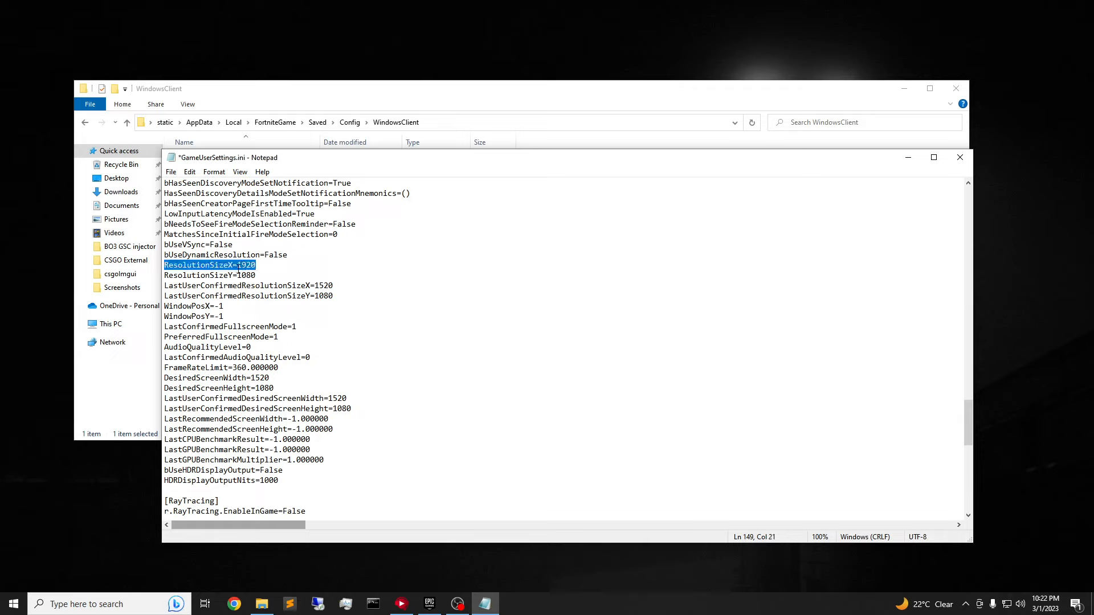
pyautogui.moveTo(256, 265); pyautogui.dragTo(234, 266)
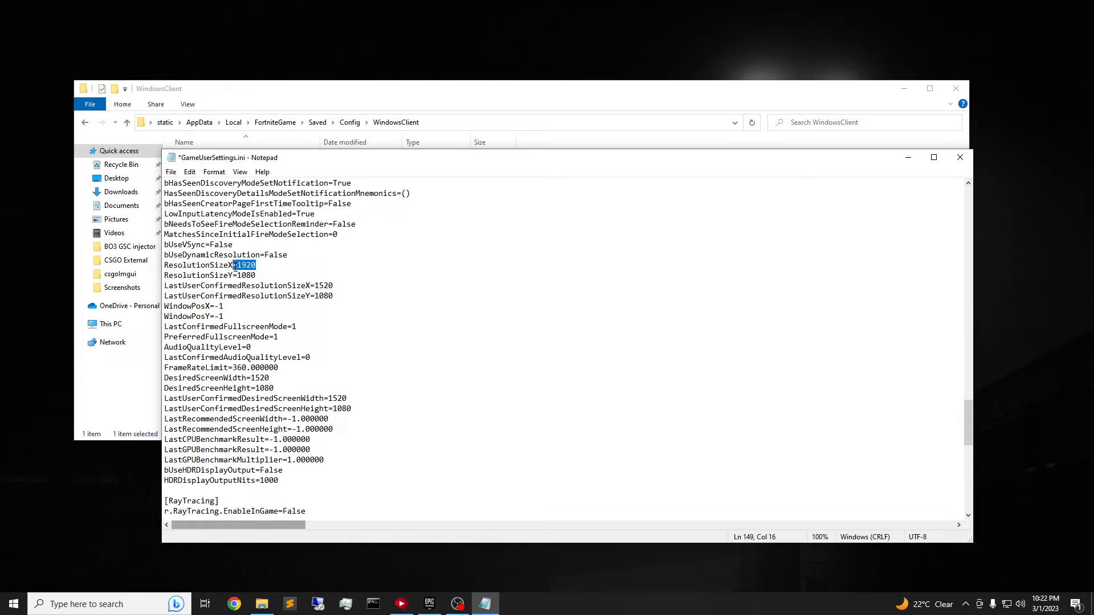
# Step: Set LastUserConfirmedResolutionSizeX and both desired screen width entries to 1920 and save the file
pyautogui.doubleClick(324, 287)
pyautogui.click(324, 287)
pyautogui.press('BackSpace')
pyautogui.write('9')
pyautogui.press('BackSpace')
pyautogui.press('BackSpace')
pyautogui.press('BackSpace')
pyautogui.write('9')
pyautogui.hotkey('ctrl', 's')
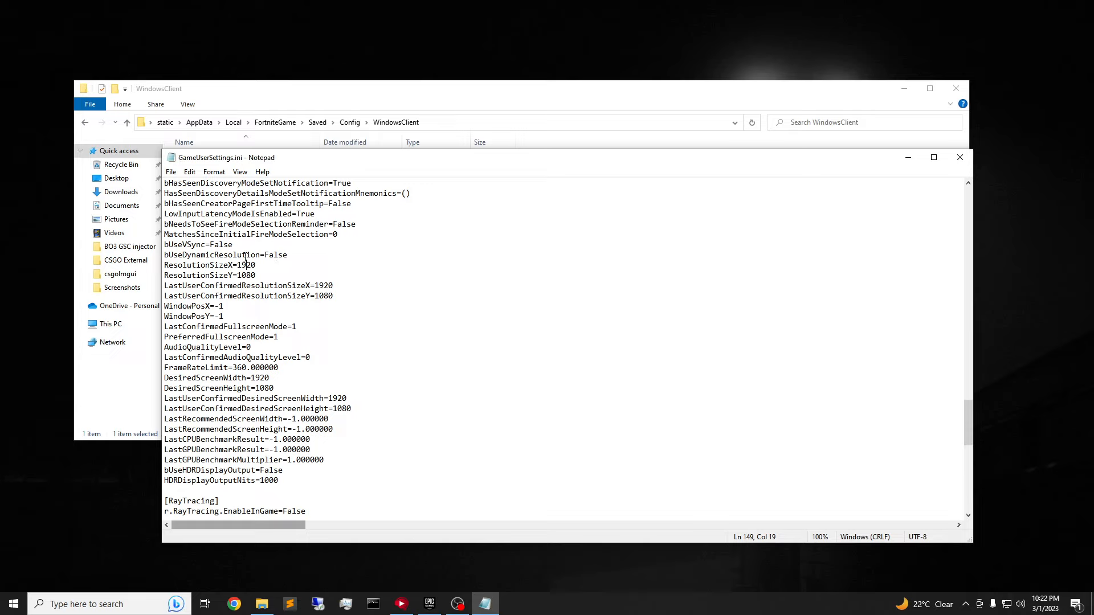
# Step: Set ResolutionSizeX, LastUserConfirmedResolutionSizeX, DesiredScreenWidth and LastUserConfirmedDesiredScreenWidth to 1520
pyautogui.moveTo(259, 267); pyautogui.dragTo(238, 268)
pyautogui.write('1520')
pyautogui.click(320, 285)
pyautogui.press('BackSpace')
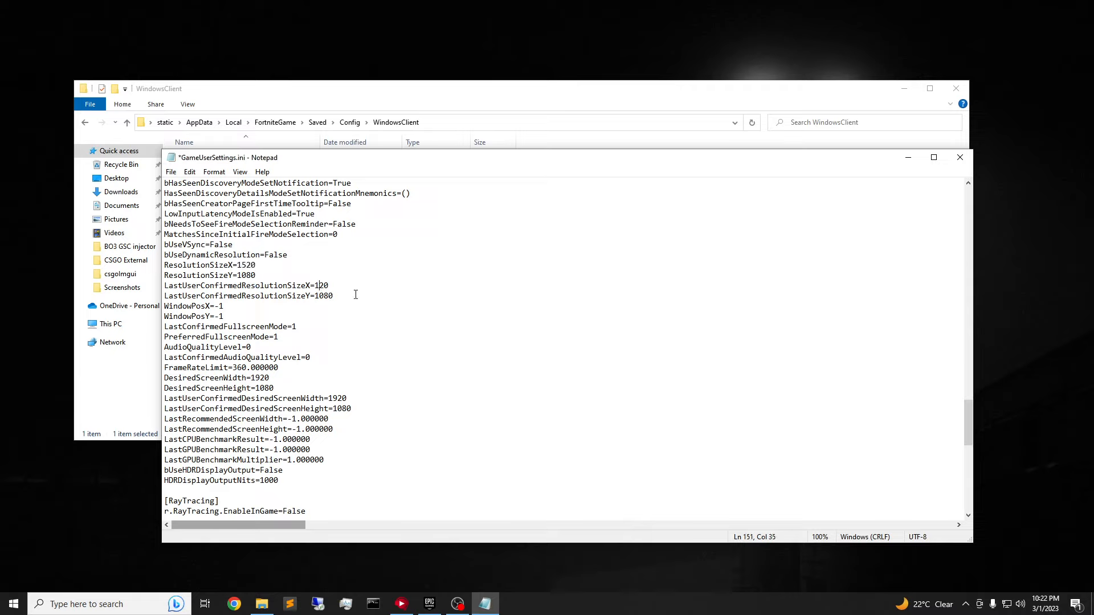
pyautogui.write('5')
pyautogui.moveTo(260, 265); pyautogui.dragTo(160, 266)
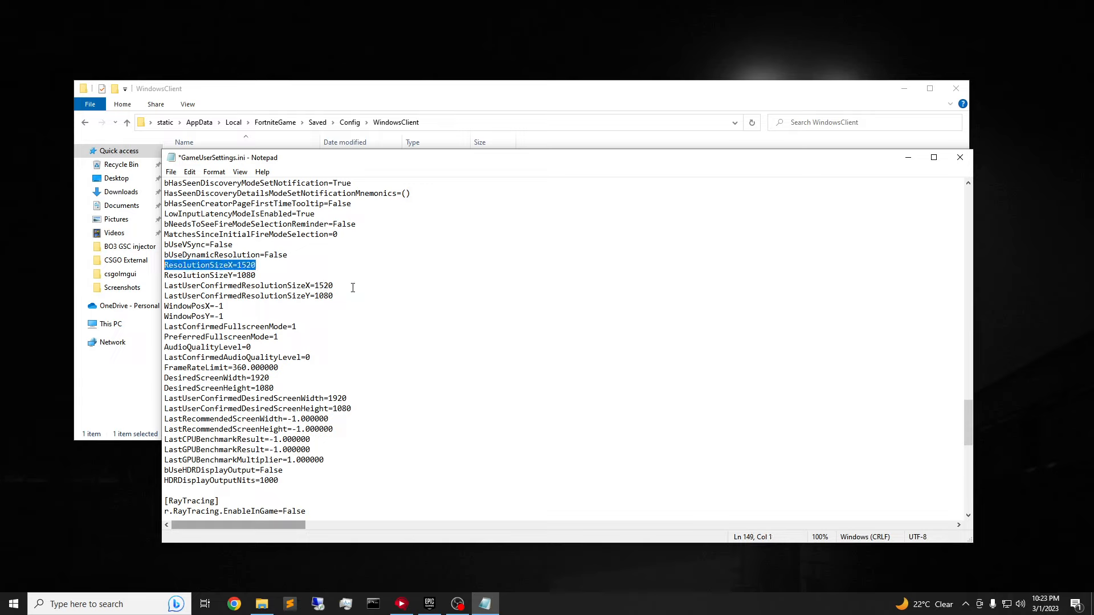
pyautogui.moveTo(350, 287); pyautogui.dragTo(193, 280)
pyautogui.click(281, 338)
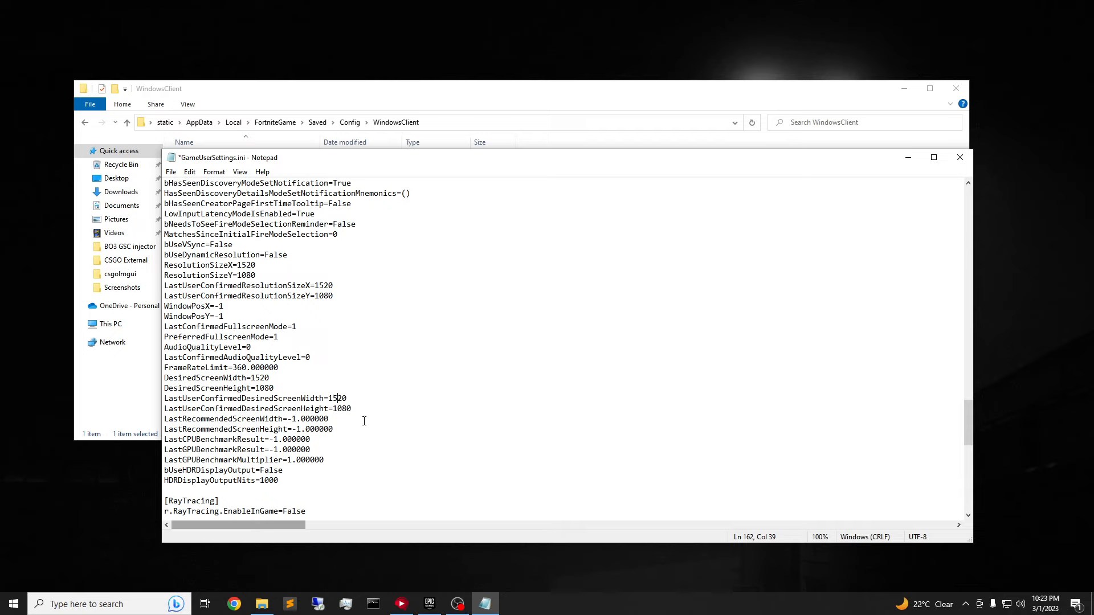
# Step: Review the block of resolution lines from ResolutionSizeY to LastUserConfirmedDesiredScreenHeight, leaving the text unedited
pyautogui.hotkey('shift', 'Home')
pyautogui.hotkey('shift', 'Up')
pyautogui.hotkey('shift', 'Up')
pyautogui.hotkey('shift', 'Up')
pyautogui.hotkey('shift', 'Up')
pyautogui.hotkey('shift', 'Up')
pyautogui.hotkey('shift', 'Up')
pyautogui.hotkey('shift', 'Up')
pyautogui.hotkey('shift', 'Up')
pyautogui.hotkey('shift', 'Up')
pyautogui.hotkey('shift', 'Up')
pyautogui.hotkey('shift', 'Up')
pyautogui.hotkey('shift', 'Up')
pyautogui.hotkey('shift', 'Up')
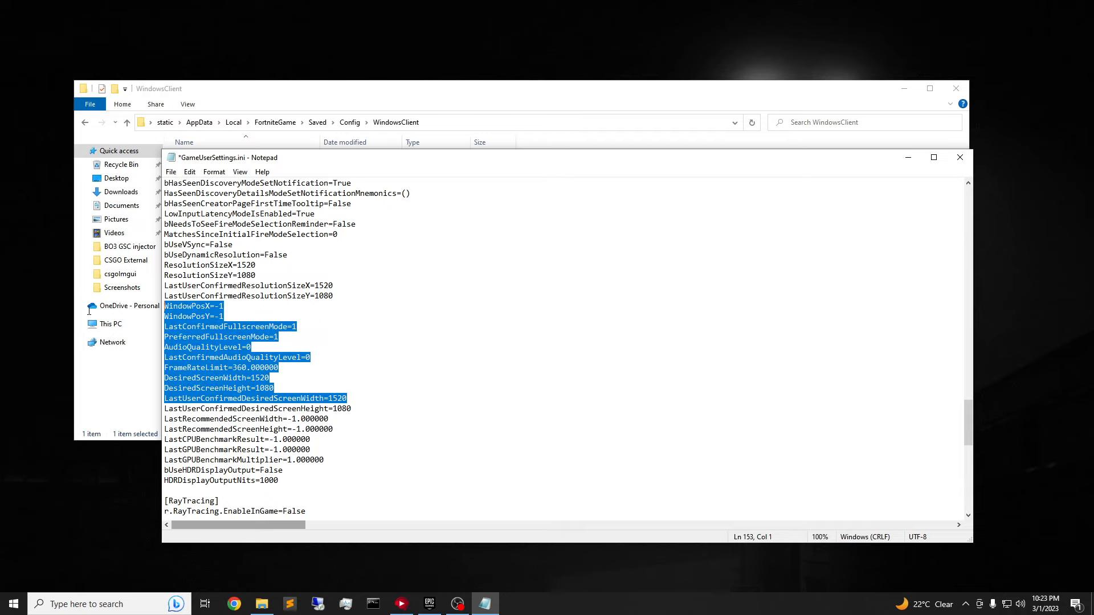
pyautogui.hotkey('shift', 'Down')
pyautogui.hotkey('shift', 'Down')
pyautogui.hotkey('shift', 'Down')
pyautogui.hotkey('shift', 'Down')
pyautogui.hotkey('shift', 'Down')
pyautogui.hotkey('shift', 'Down')
pyautogui.hotkey('shift', 'Down')
pyautogui.hotkey('shift', 'Down')
pyautogui.hotkey('shift', 'Down')
pyautogui.hotkey('shift', 'End')
pyautogui.click(292, 295)
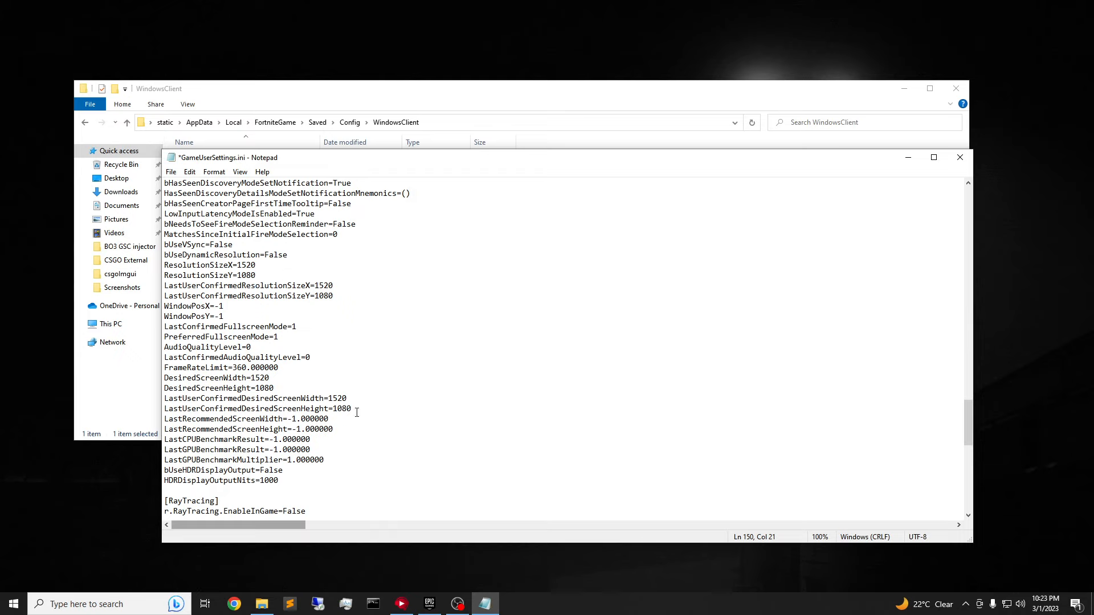
pyautogui.hotkey('shift', 'Up')
pyautogui.hotkey('shift', 'Up')
pyautogui.hotkey('shift', 'Up')
pyautogui.hotkey('shift', 'Up')
pyautogui.hotkey('shift', 'Up')
pyautogui.hotkey('shift', 'Up')
pyautogui.hotkey('shift', 'Up')
pyautogui.hotkey('shift', 'Up')
pyautogui.hotkey('shift', 'Up')
pyautogui.hotkey('shift', 'Up')
pyautogui.hotkey('shift', 'Up')
pyautogui.hotkey('shift', 'Up')
pyautogui.hotkey('shift', 'Up')
pyautogui.hotkey('shift', 'Up')
pyautogui.hotkey('shift', 'Up')
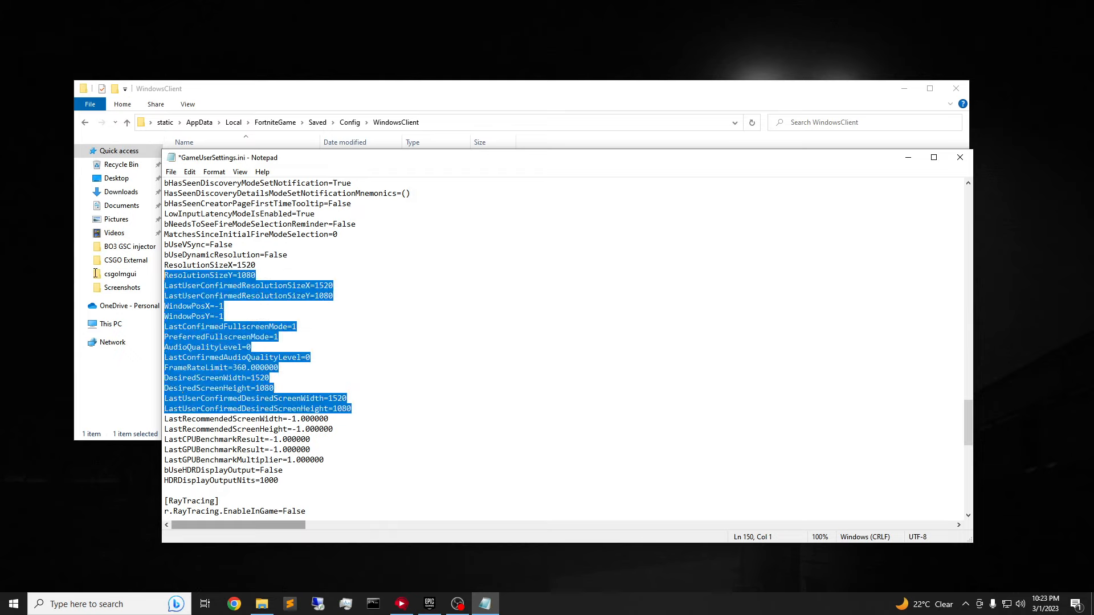
pyautogui.hotkey('shift', 'Down')
pyautogui.hotkey('shift', 'Down')
pyautogui.hotkey('shift', 'Home')
pyautogui.hotkey('shift', 'Down')
pyautogui.click(238, 286)
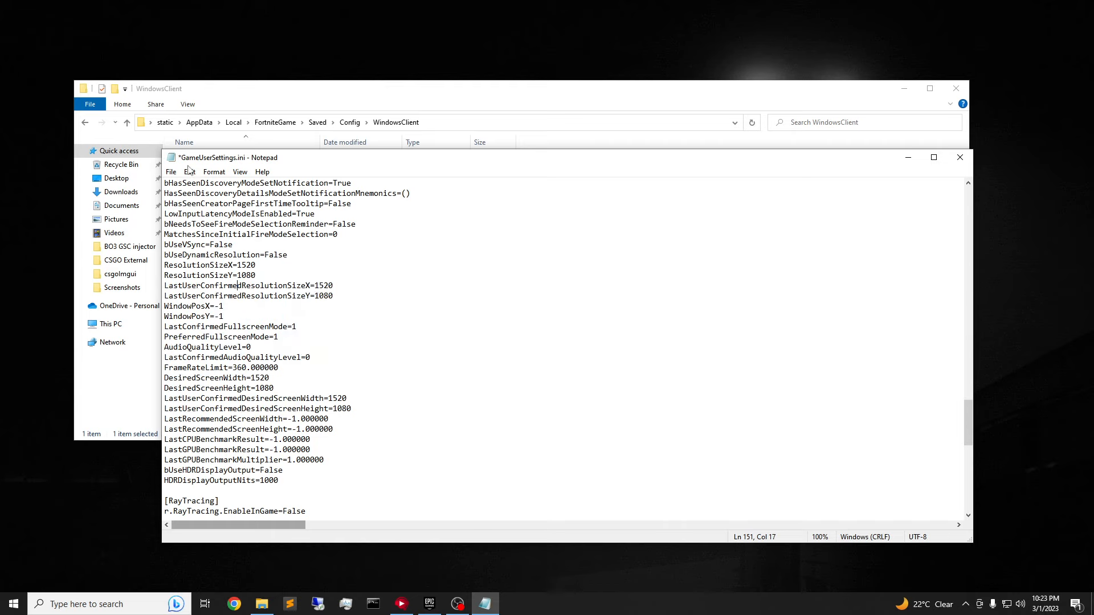
# Step: Save GameUserSettings.ini and close the text editor
pyautogui.click(173, 176)
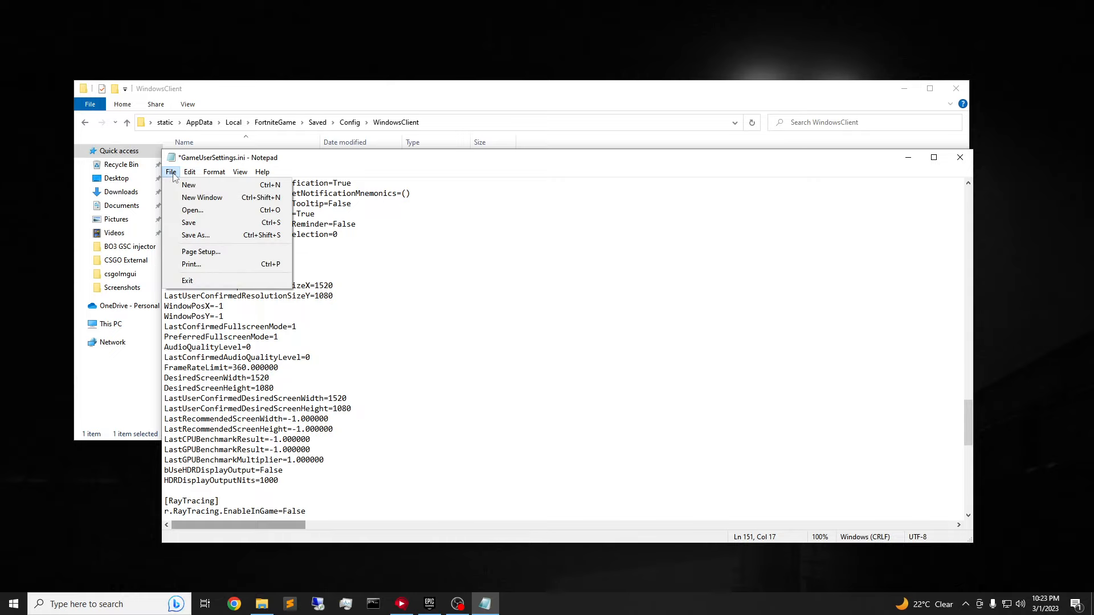
pyautogui.click(206, 222)
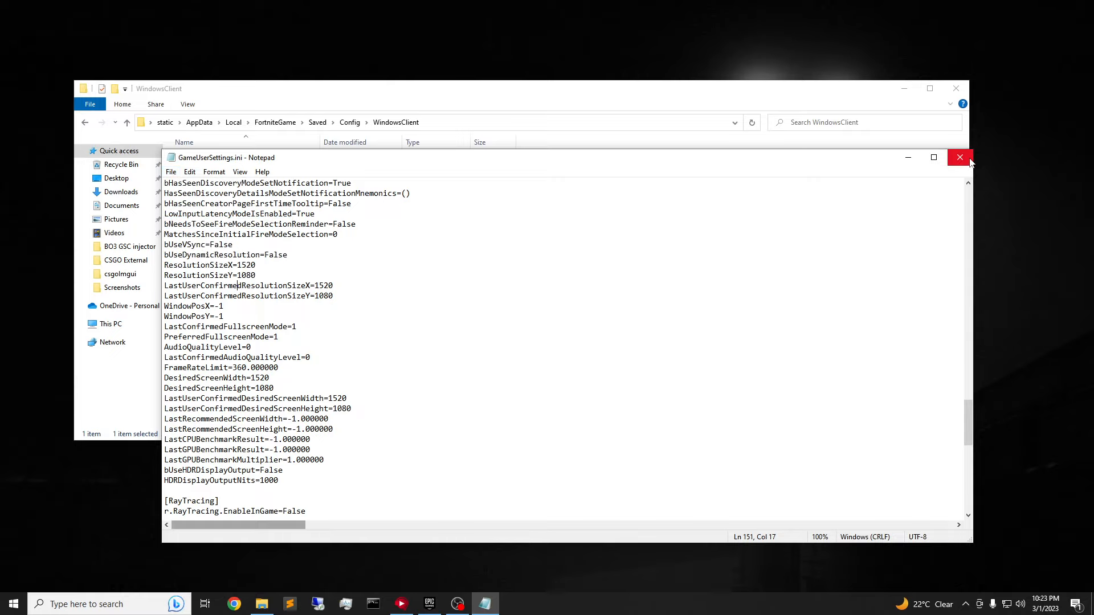
pyautogui.click(960, 157)
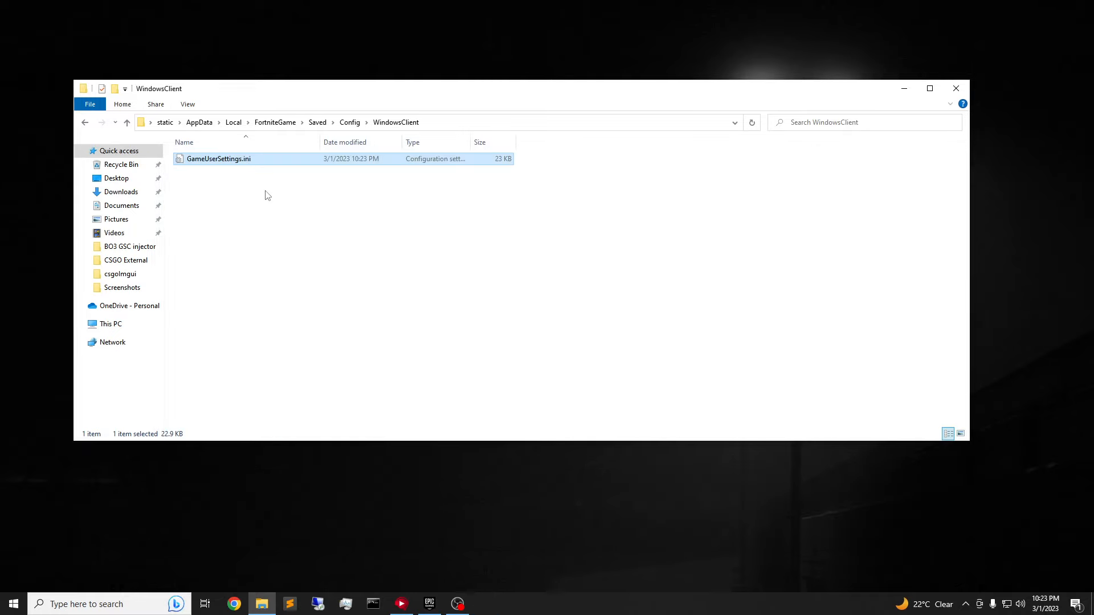
# Step: Apply the read-only attribute to GameUserSettings.ini and close the WindowsClient folder window
pyautogui.rightClick(225, 165)
pyautogui.click(257, 452)
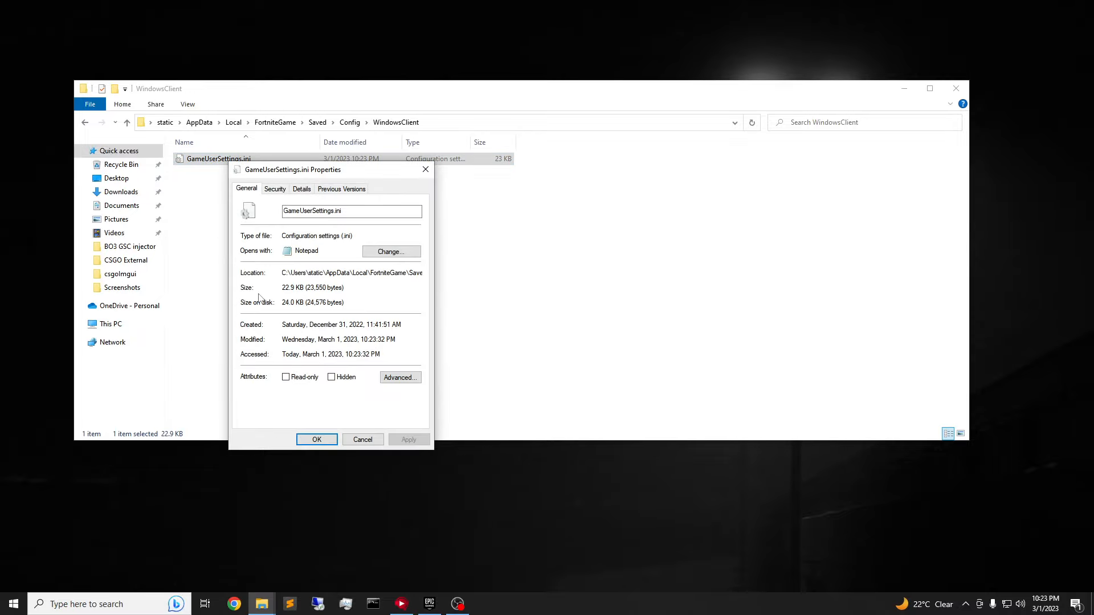
pyautogui.click(292, 381)
pyautogui.click(409, 441)
pyautogui.click(317, 439)
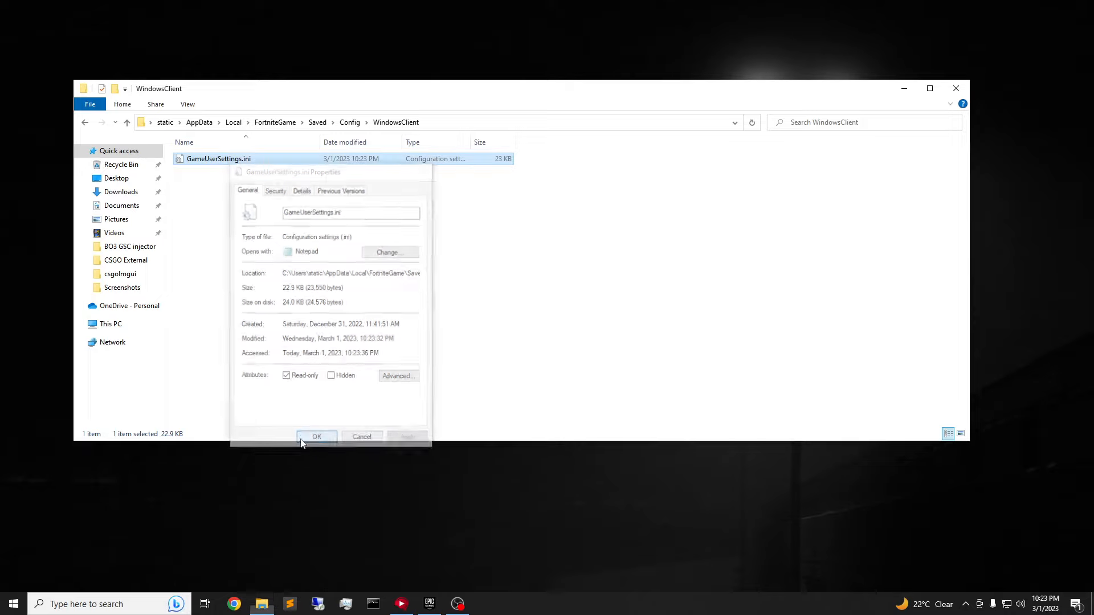
pyautogui.click(957, 87)
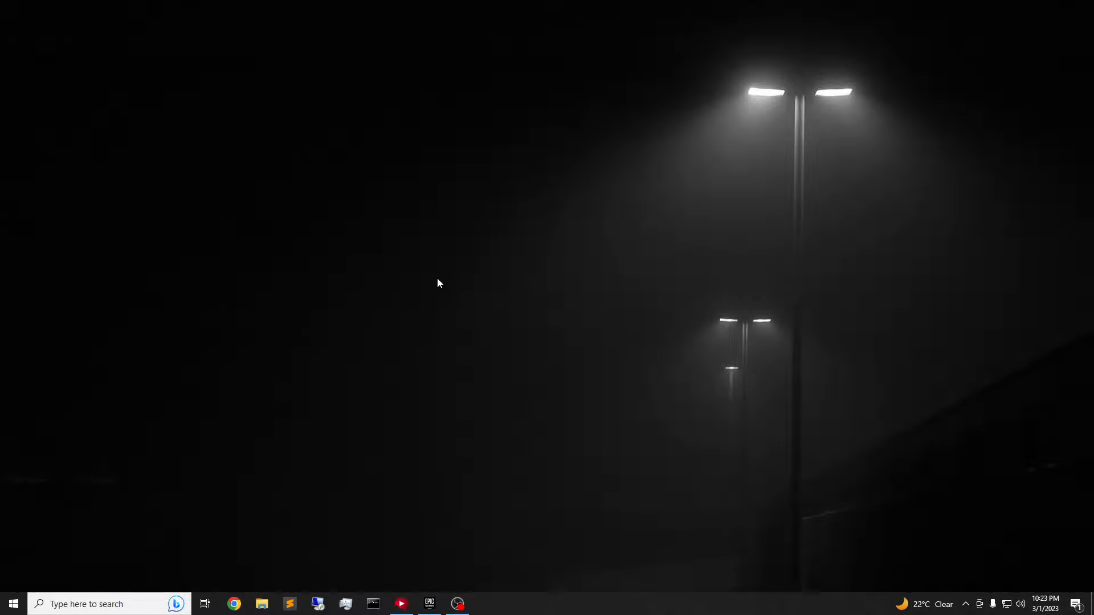
# Step: Launch AMD Catalyst Control Center from the desktop
pyautogui.rightClick(436, 278)
pyautogui.click(333, 389)
pyautogui.rightClick(402, 335)
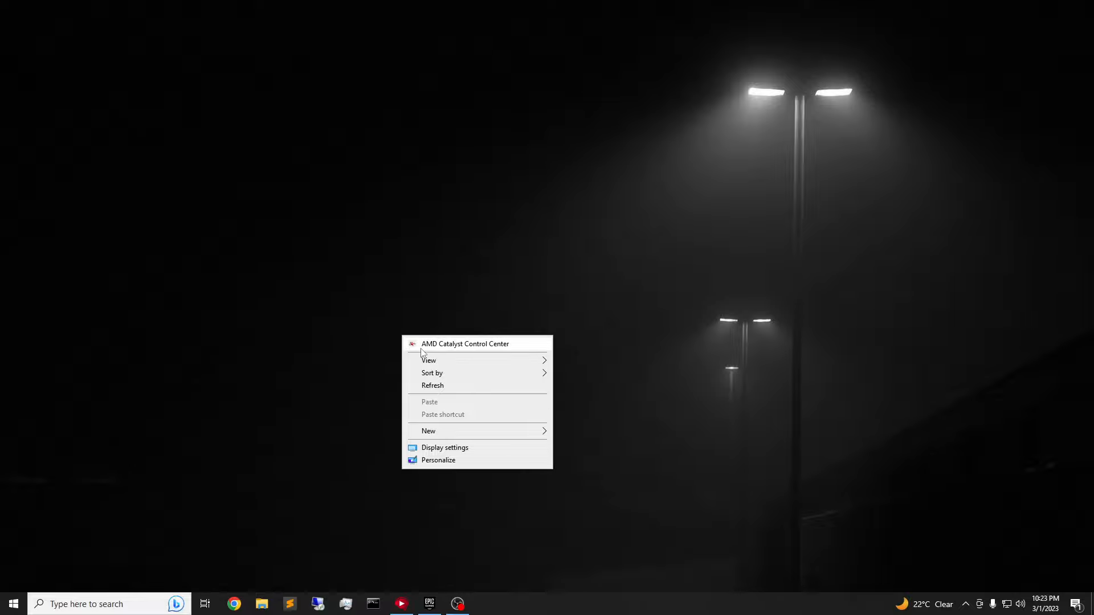
pyautogui.click(443, 344)
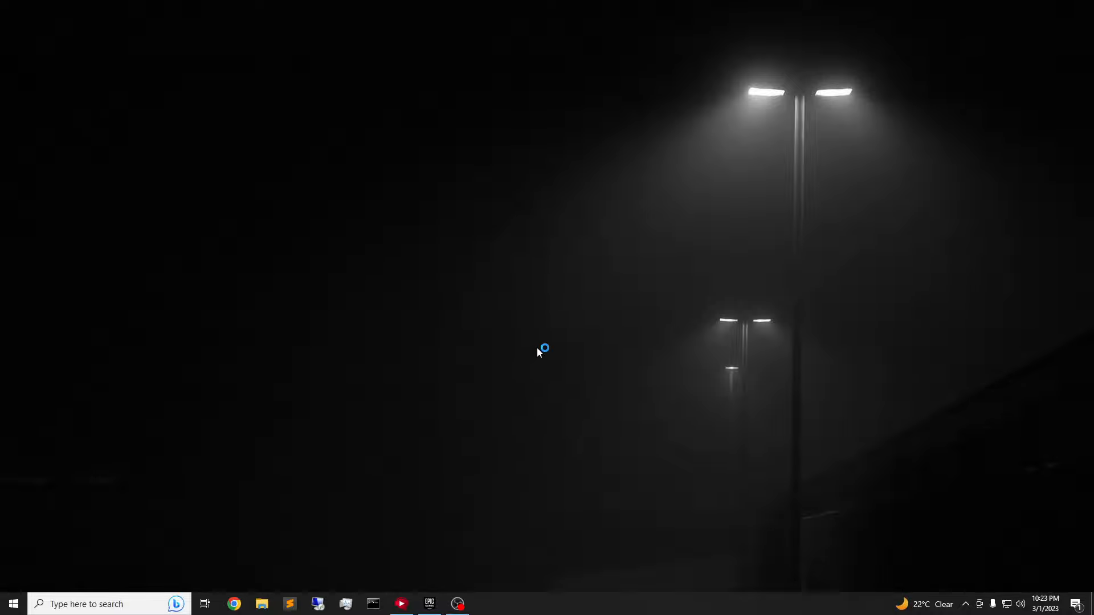
# Step: Open the AMD Radeon display settings from the system tray and restore the maximized window to a smaller size
pyautogui.click(965, 604)
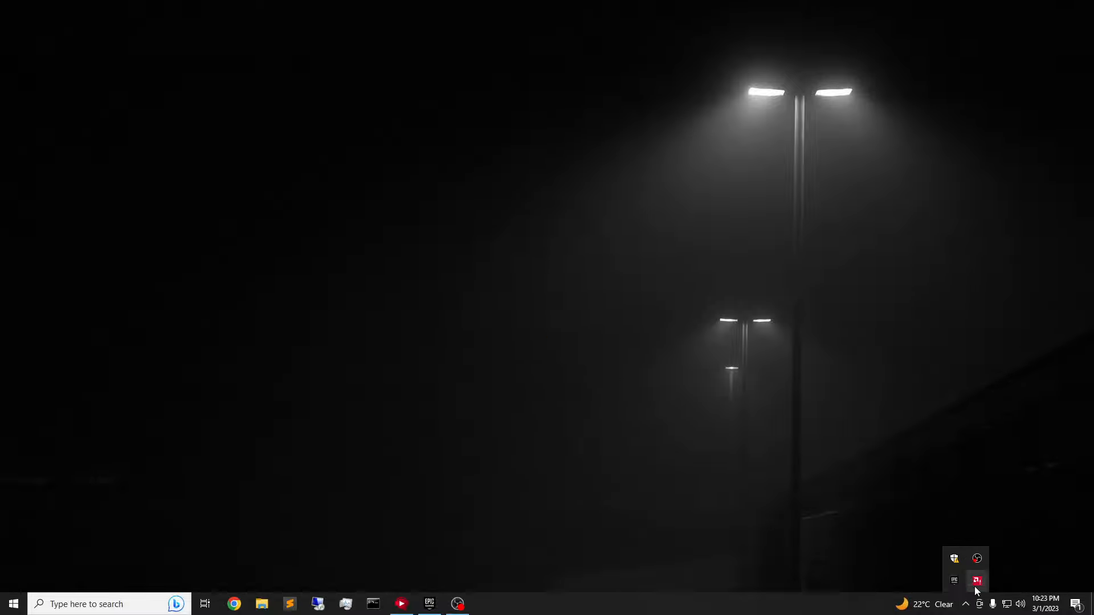
pyautogui.rightClick(975, 578)
pyautogui.click(975, 545)
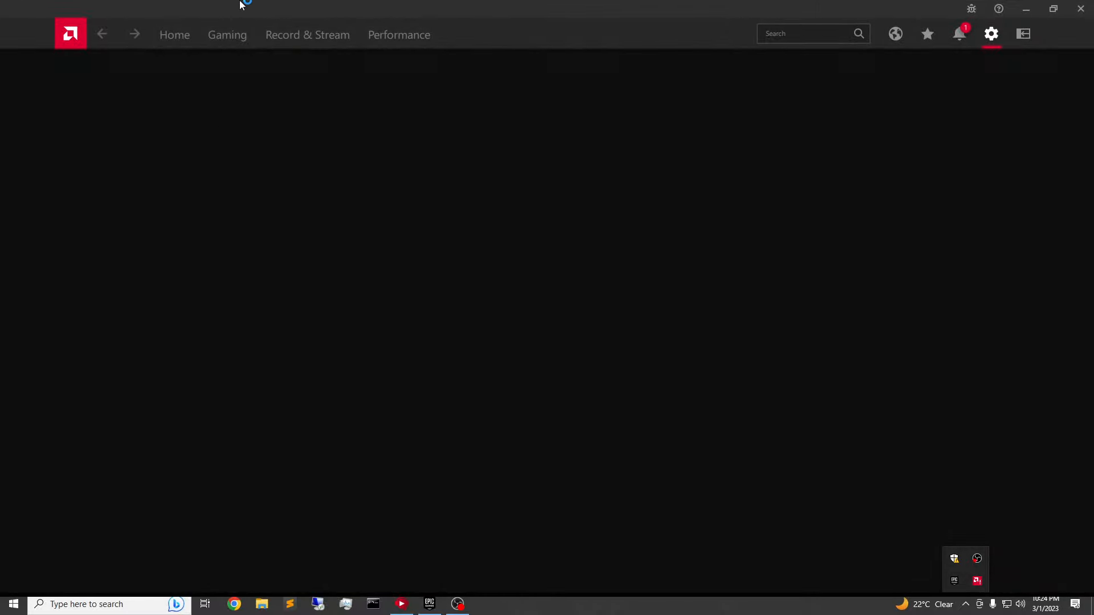
pyautogui.moveTo(240, 4); pyautogui.dragTo(444, 60)
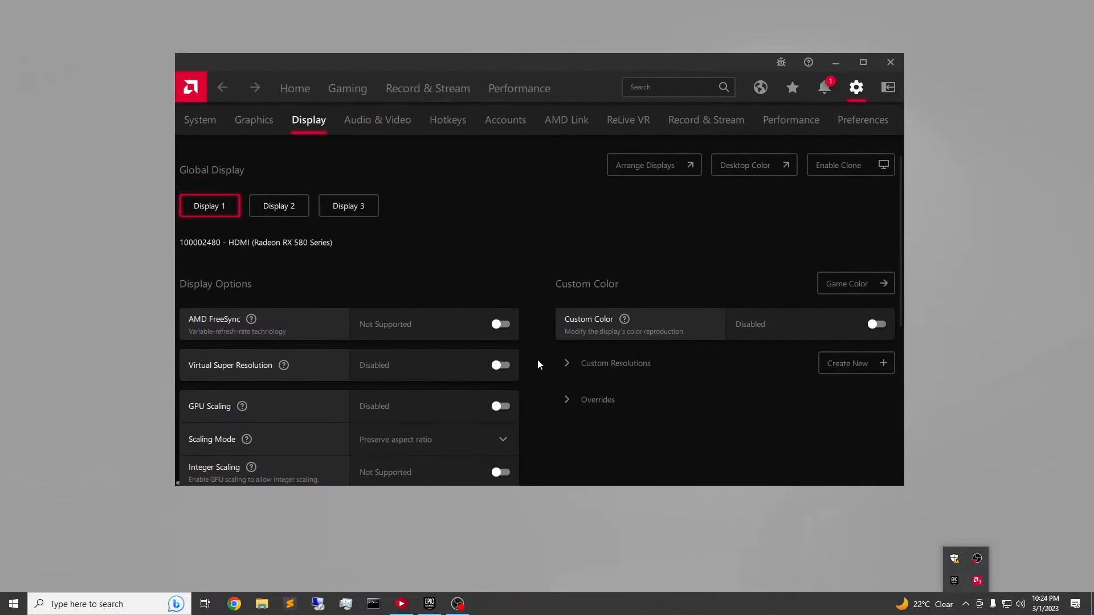
# Step: Examine the display, scaling and custom resolution options for Display 1, repositioning the AMD Radeon window as needed
pyautogui.scroll(-5, 538, 364)
pyautogui.scroll(5, 350, 310)
pyautogui.scroll(-2, 365, 319)
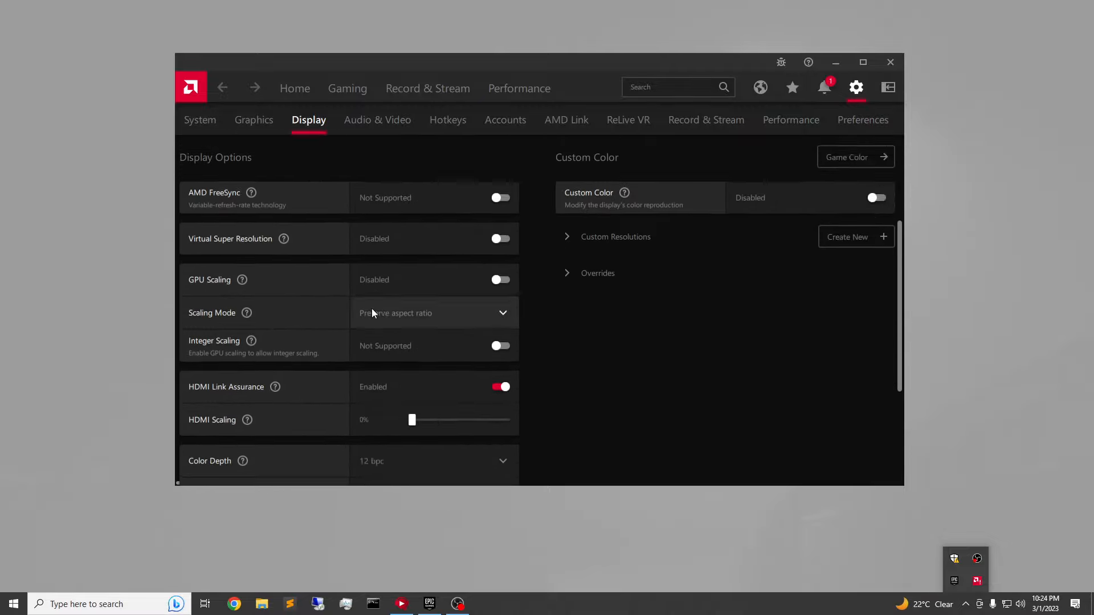
pyautogui.scroll(2, 372, 309)
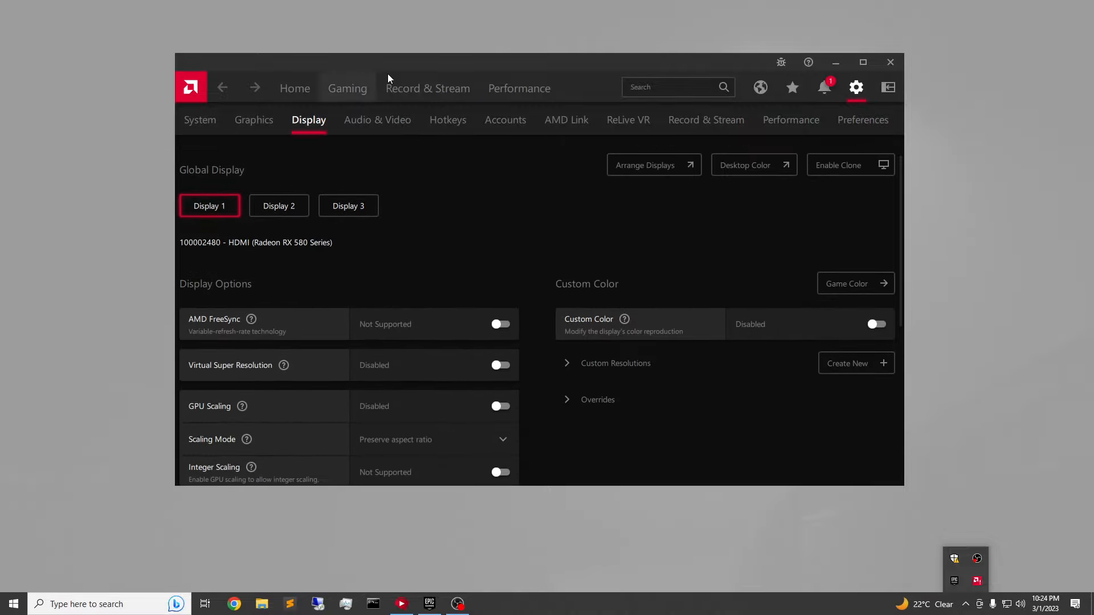
pyautogui.moveTo(378, 67); pyautogui.dragTo(593, 425)
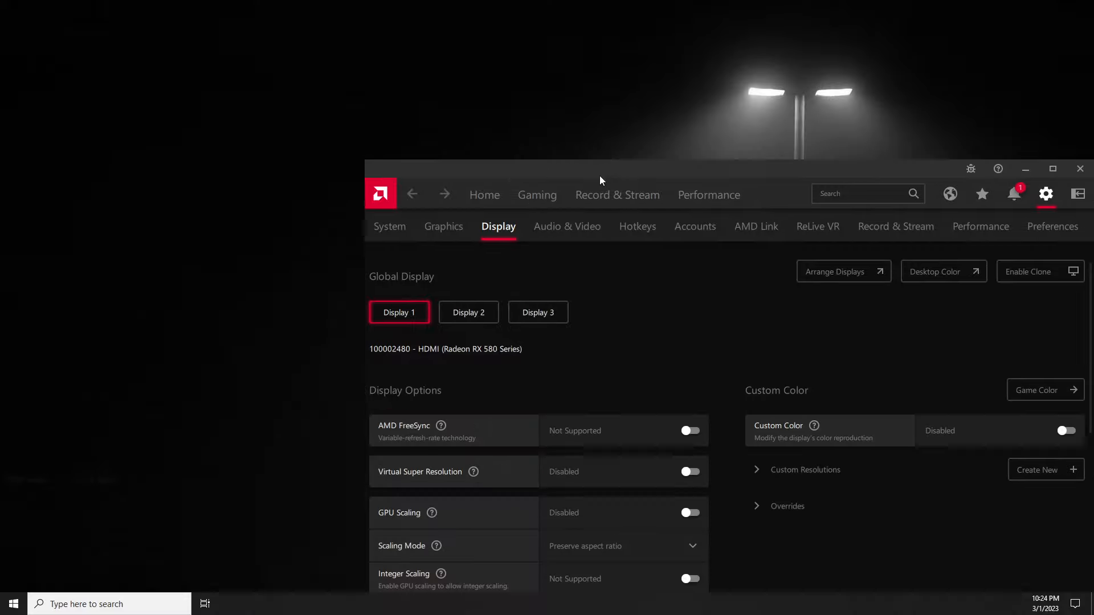
pyautogui.moveTo(598, 177); pyautogui.dragTo(290, 84)
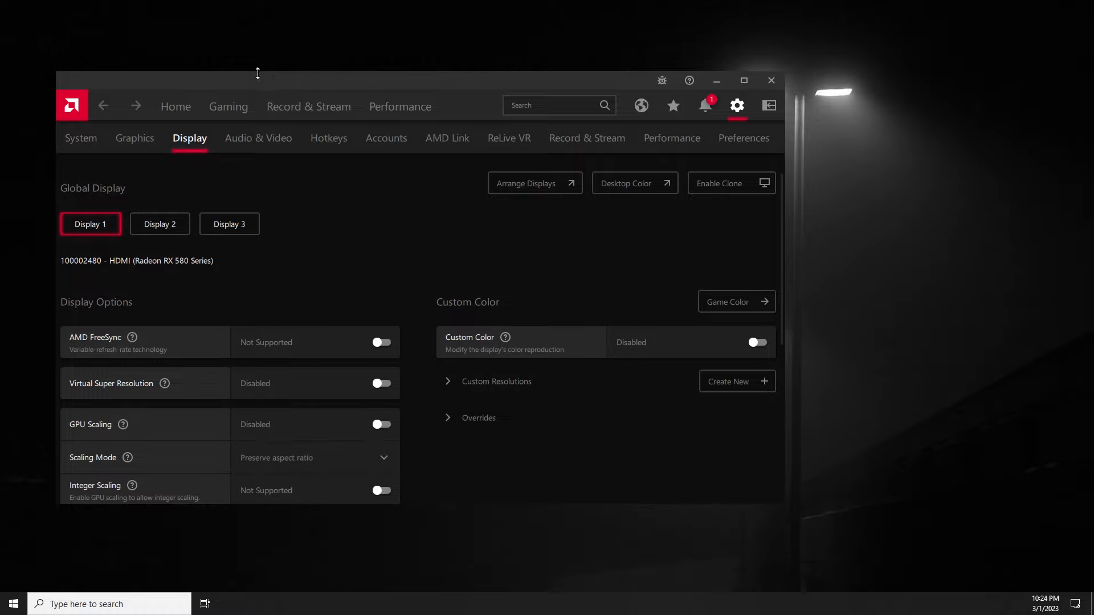
pyautogui.moveTo(470, 83); pyautogui.dragTo(522, 28)
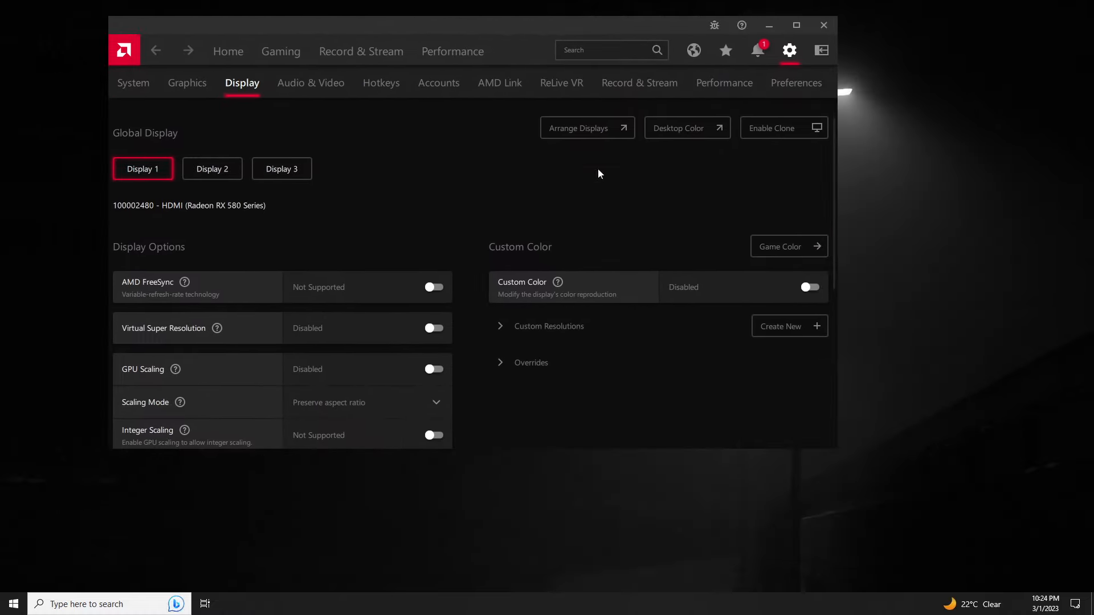
pyautogui.scroll(-5, 482, 302)
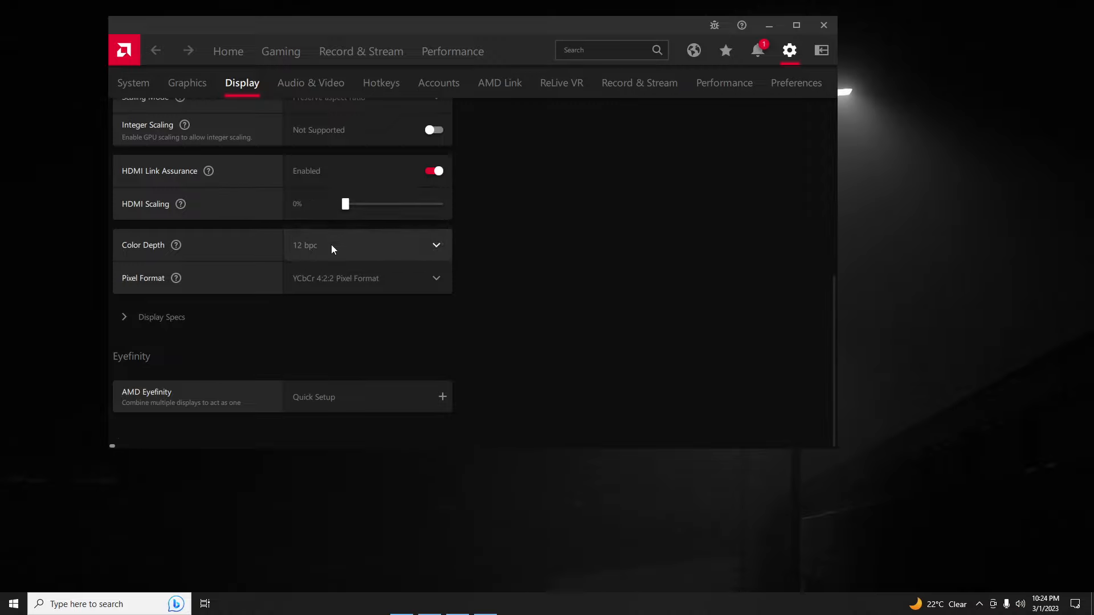
pyautogui.scroll(5, 330, 245)
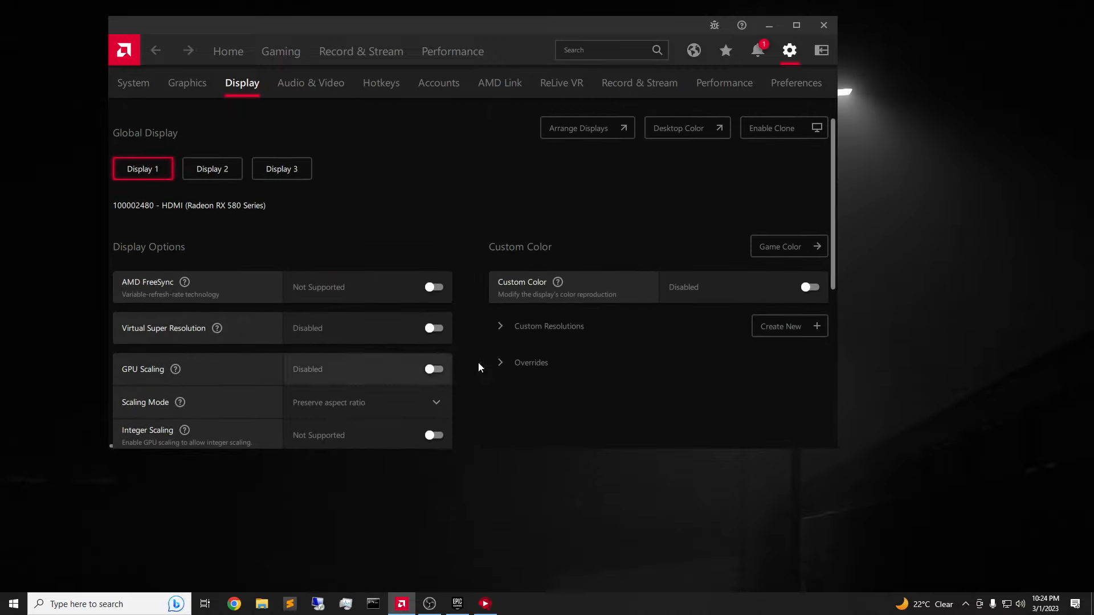
# Step: Delete the existing 1520 x 1080 @ 60 Hz custom resolution from Display 1
pyautogui.click(504, 330)
pyautogui.scroll(-2, 579, 314)
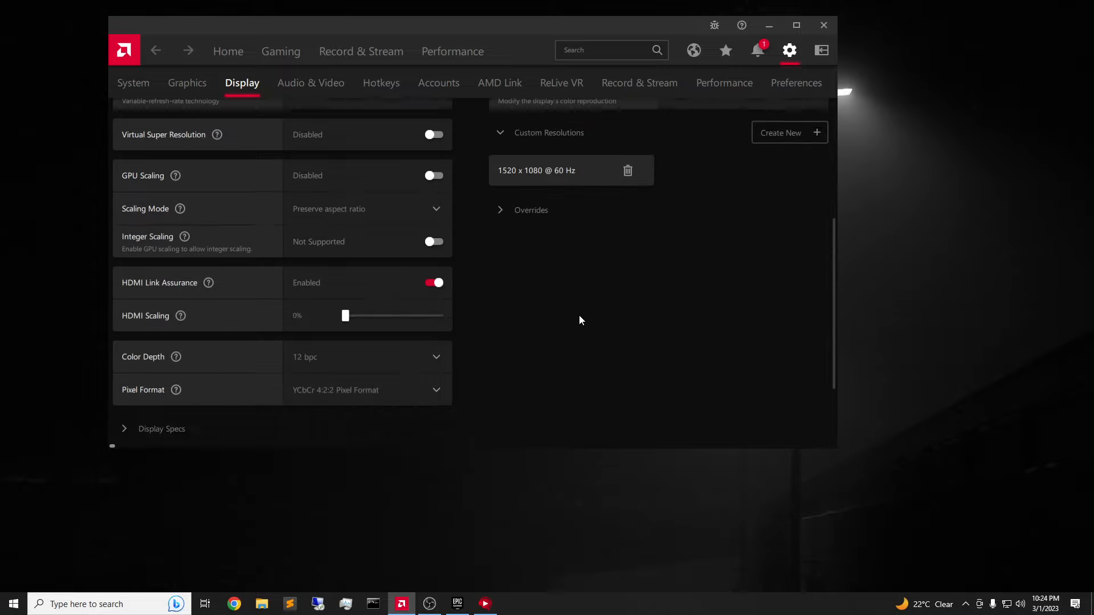
pyautogui.scroll(2, 585, 309)
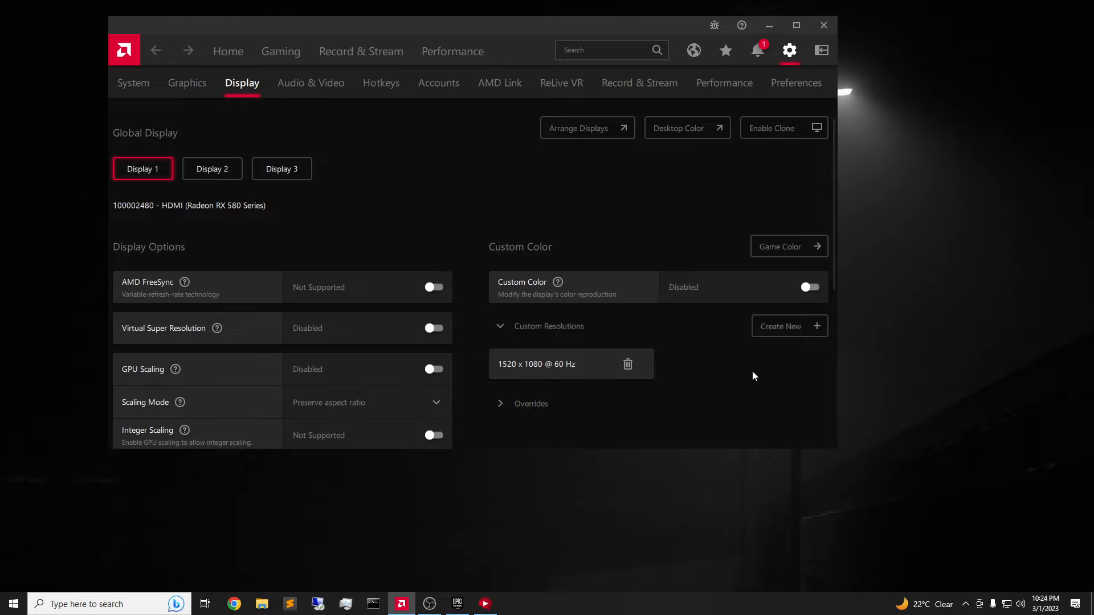
pyautogui.click(627, 364)
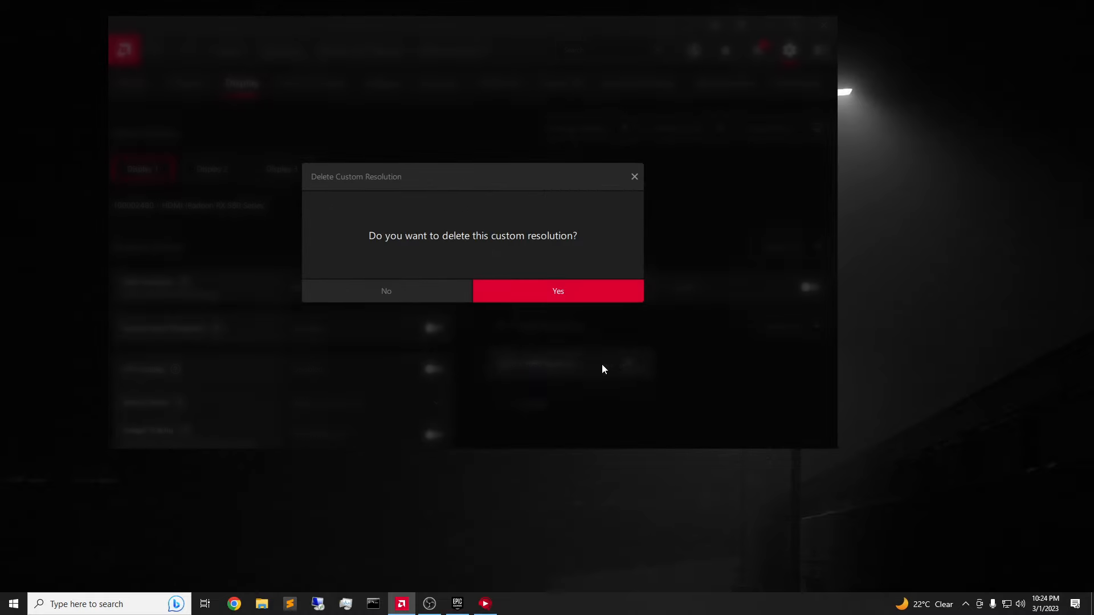
pyautogui.click(513, 293)
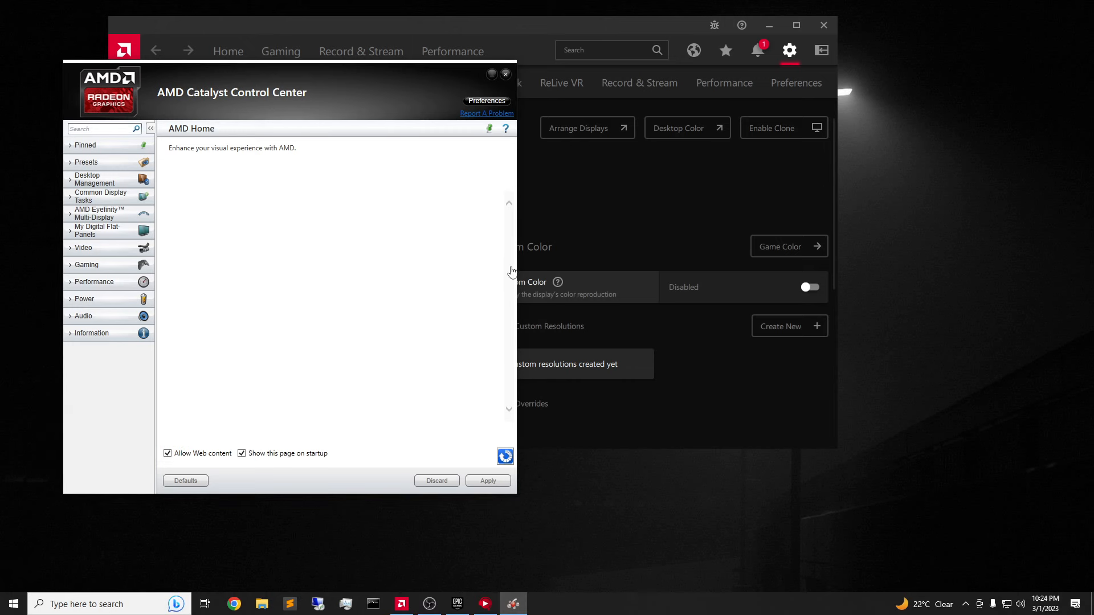
# Step: Close AMD Catalyst Control Center and the blank browser window, and collapse the Custom Resolutions list
pyautogui.click(505, 74)
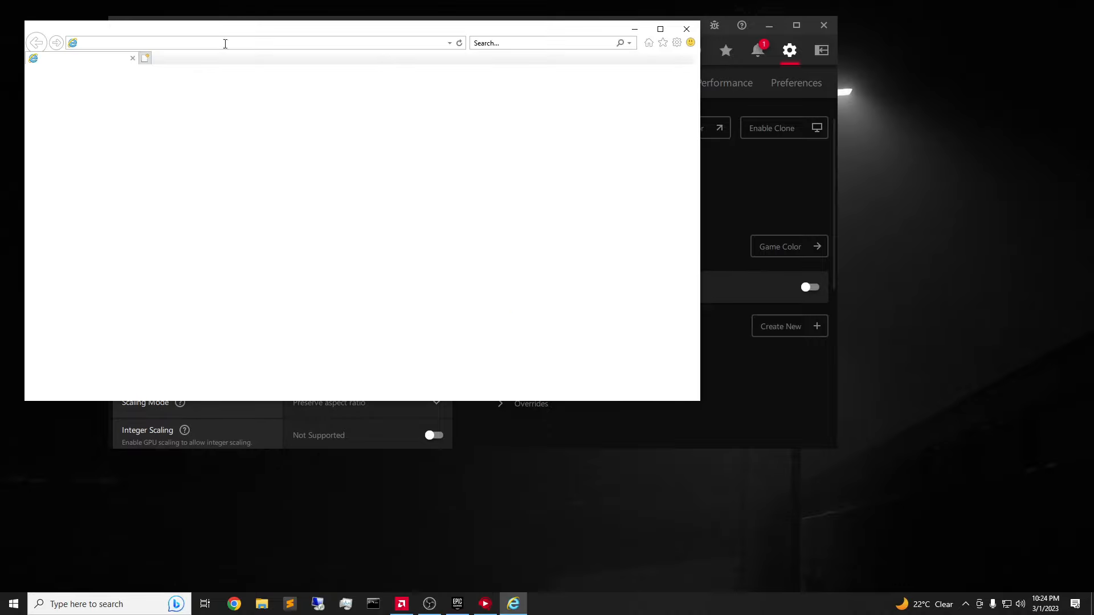
pyautogui.click(687, 28)
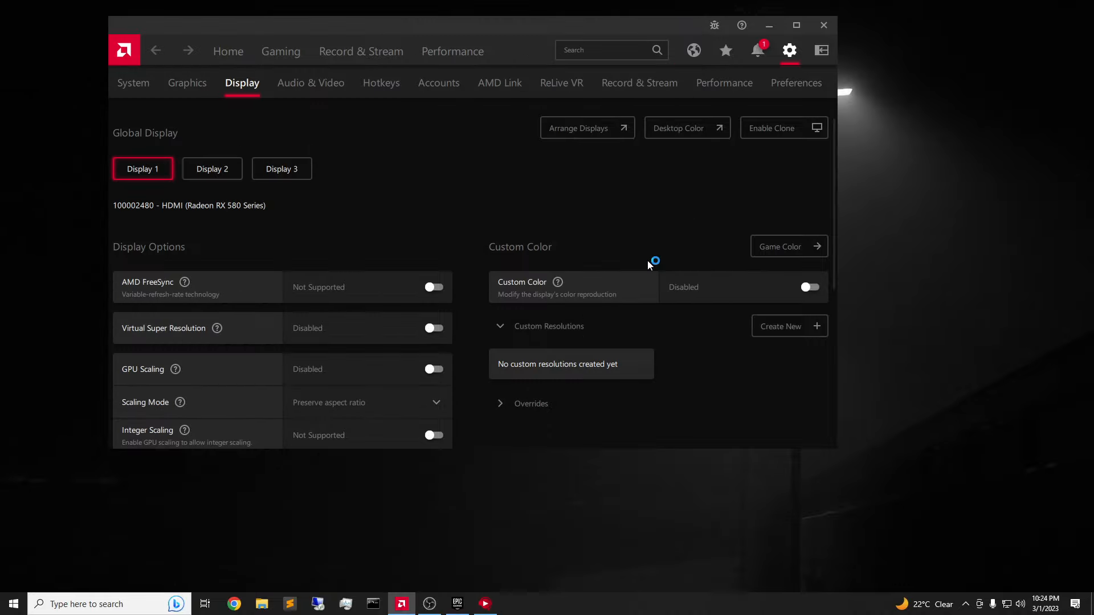
pyautogui.scroll(-1, 532, 267)
pyautogui.click(549, 285)
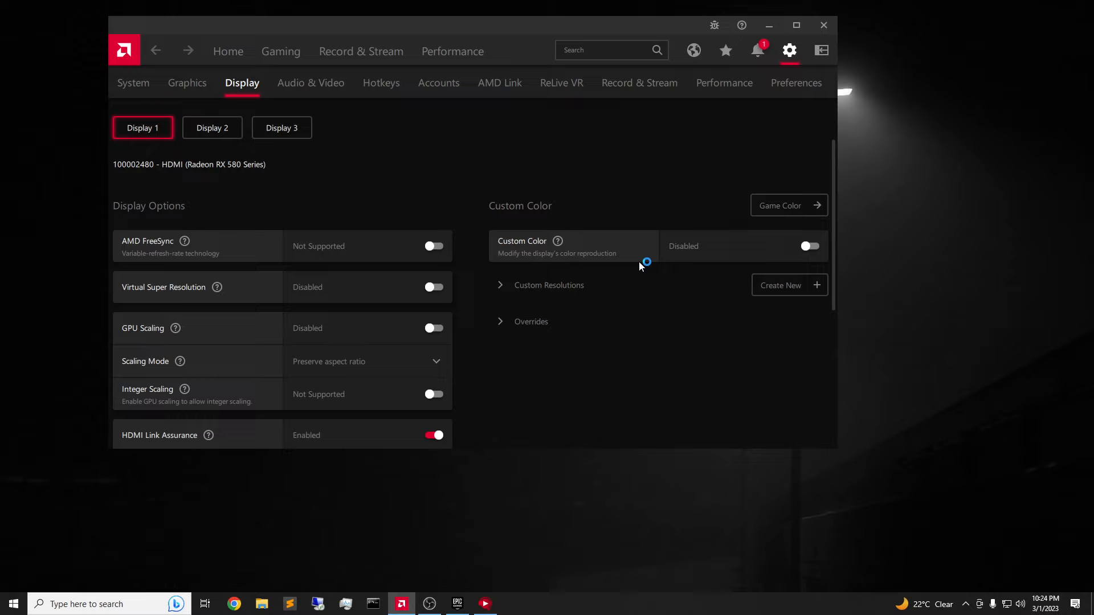
# Step: Start a new custom resolution for Display 1 and set its horizontal resolution to 1520 px
pyautogui.click(562, 282)
pyautogui.click(765, 287)
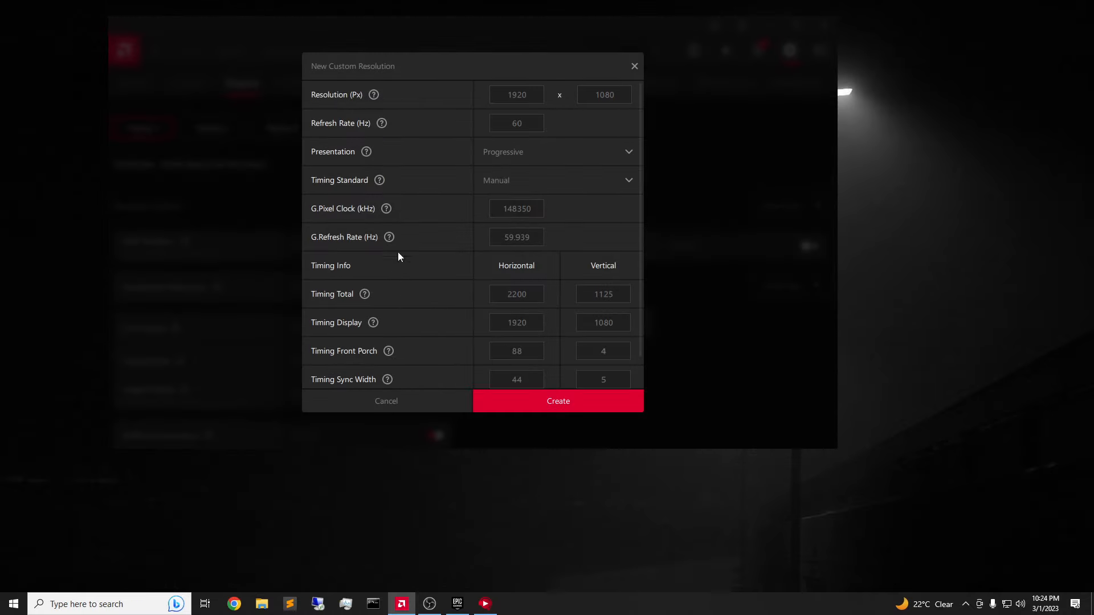
pyautogui.doubleClick(542, 96)
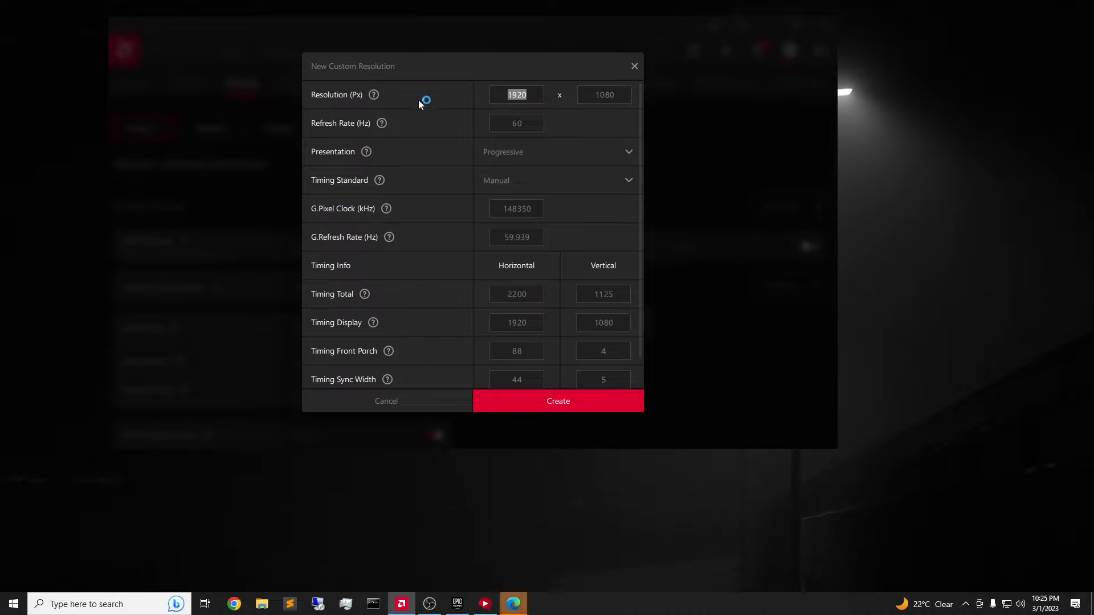
pyautogui.write('152-')
pyautogui.press('BackSpace')
pyautogui.write('0')
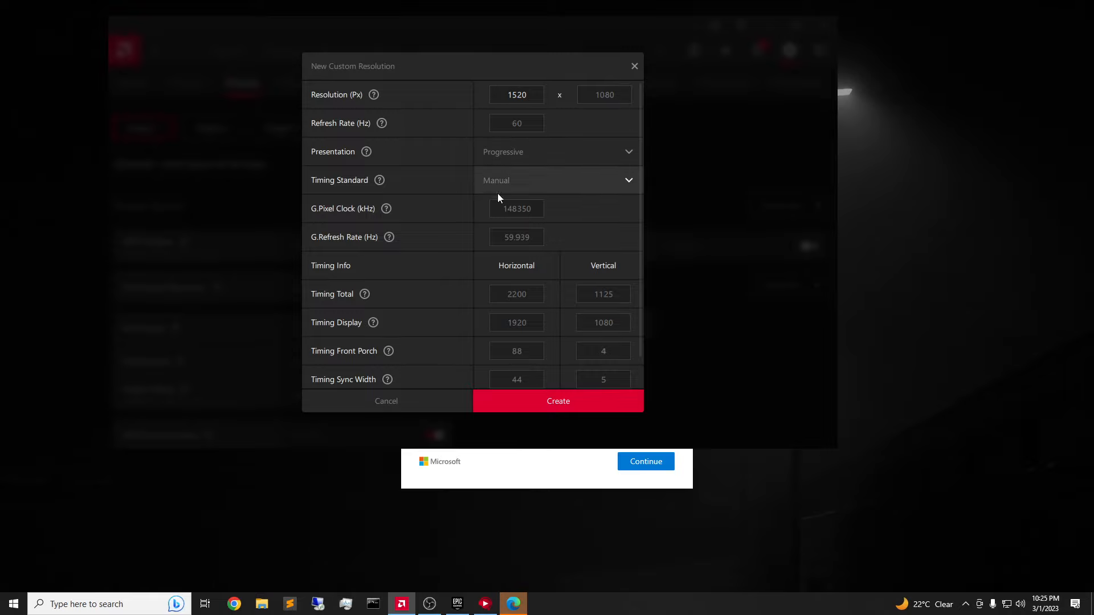
# Step: Close the Microsoft Edge welcome window that covers the New Custom Resolution dialog
pyautogui.hotkey('ctrl', 'a')
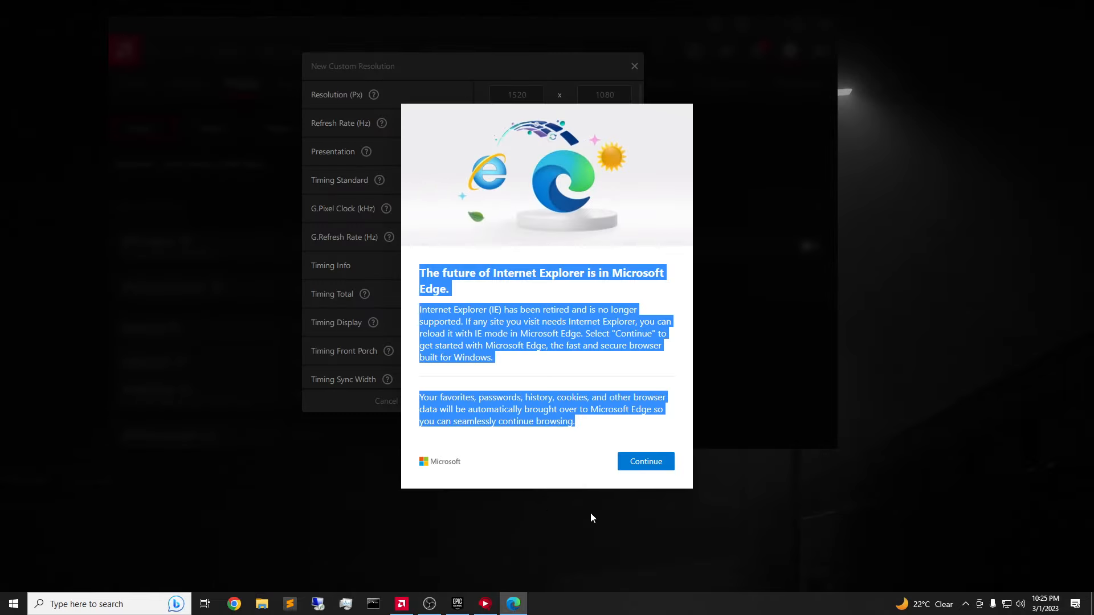
pyautogui.moveTo(522, 602)
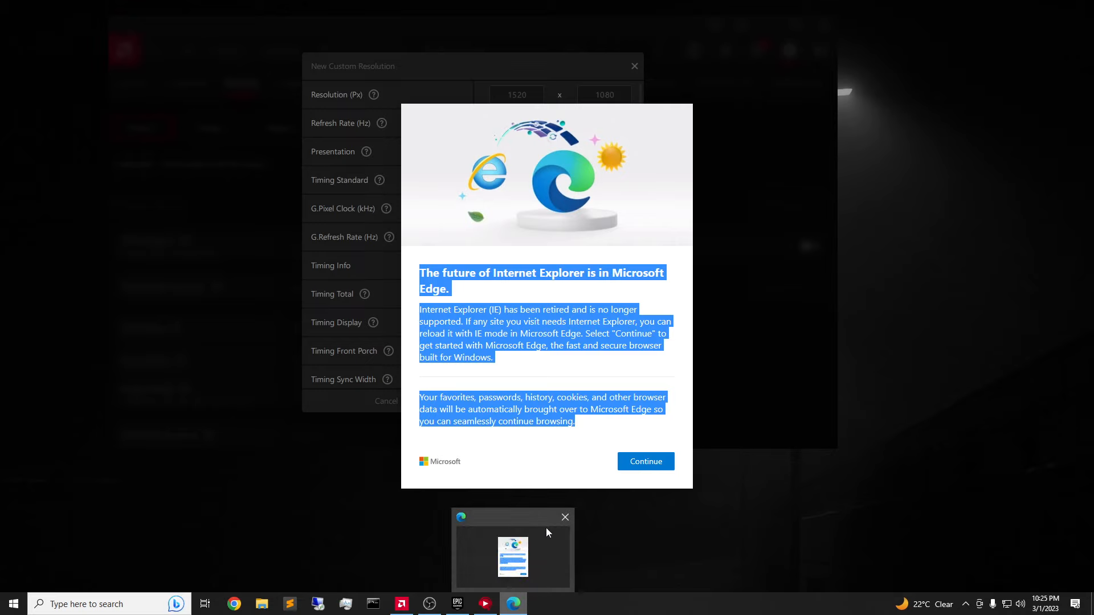
pyautogui.click(563, 521)
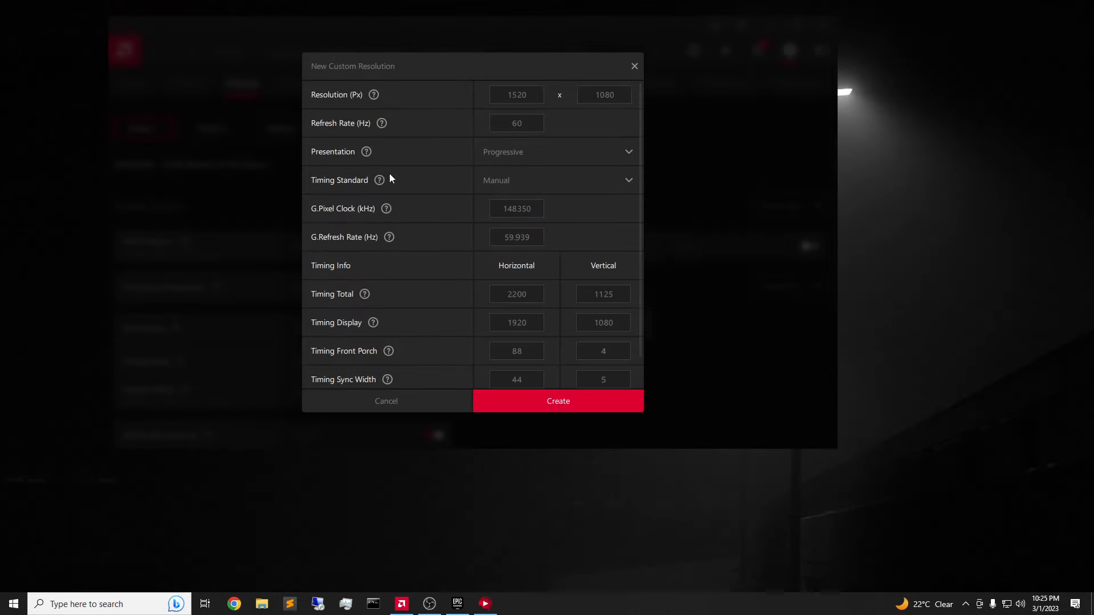
# Step: Apply the CVT timing standard, compare the horizontal timing display with the resolution width, and create the 1520 x 1080 custom resolution
pyautogui.click(497, 183)
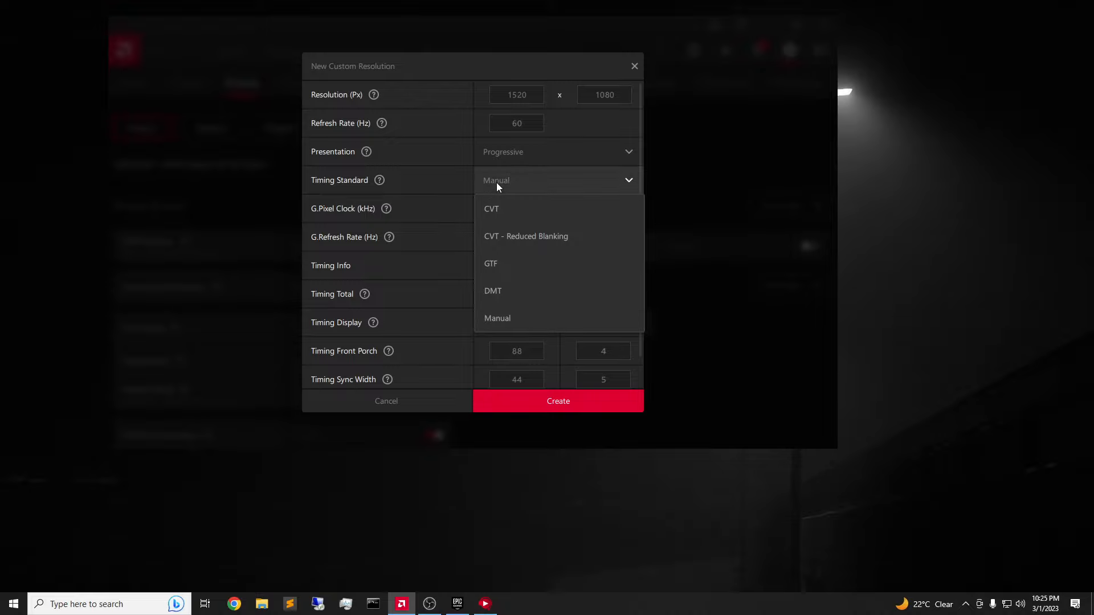
pyautogui.click(511, 211)
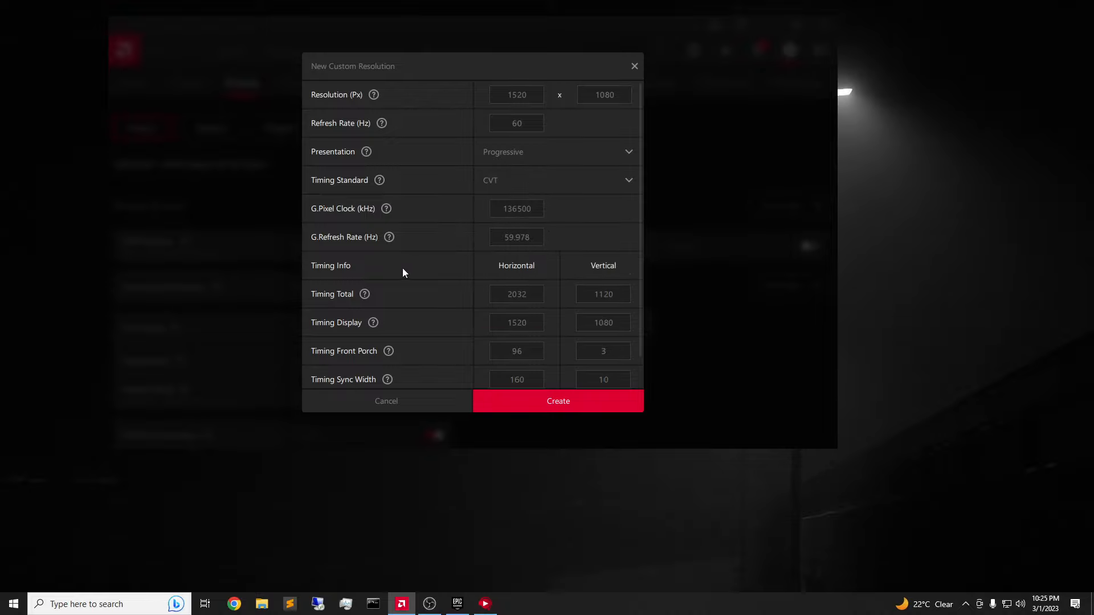
pyautogui.moveTo(527, 322); pyautogui.dragTo(508, 323)
pyautogui.moveTo(528, 95); pyautogui.dragTo(457, 102)
pyautogui.moveTo(528, 323); pyautogui.dragTo(423, 323)
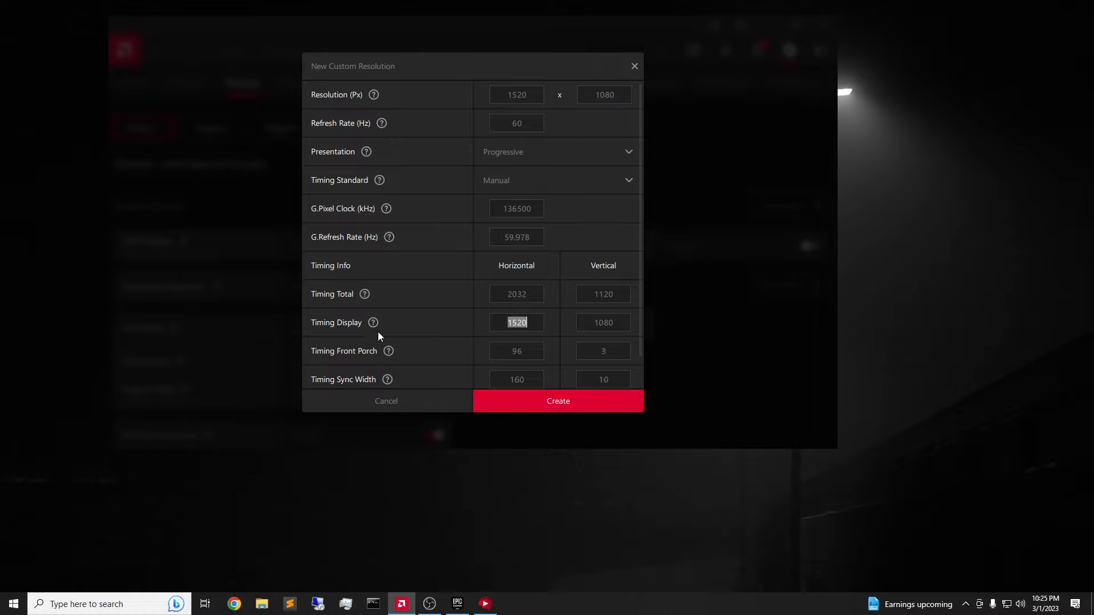
pyautogui.click(505, 399)
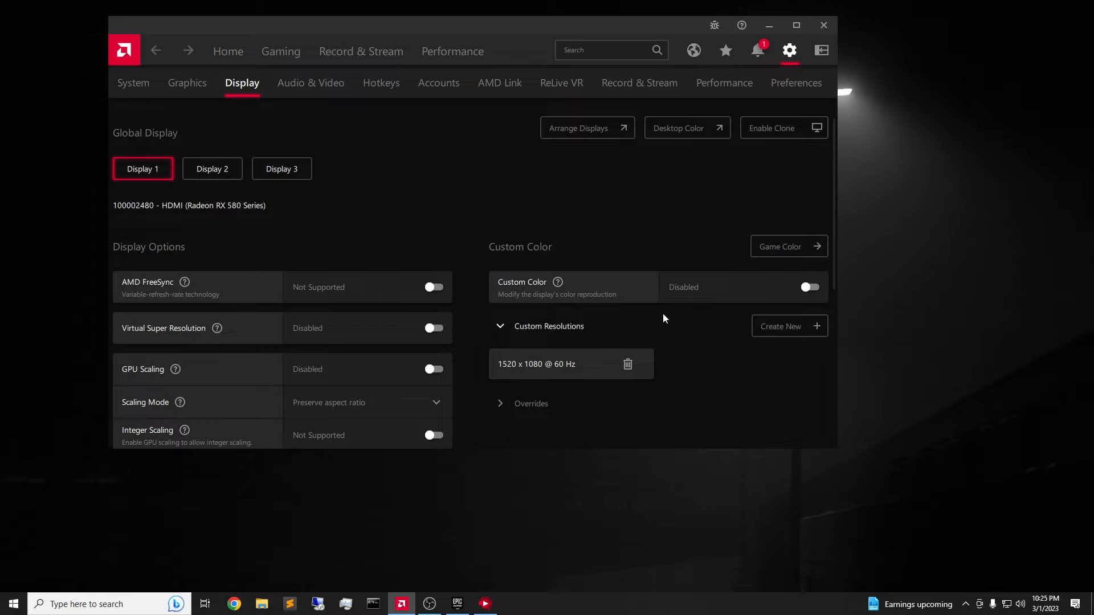
# Step: Set Display 1's scaling mode to Full panel
pyautogui.scroll(-1, 285, 309)
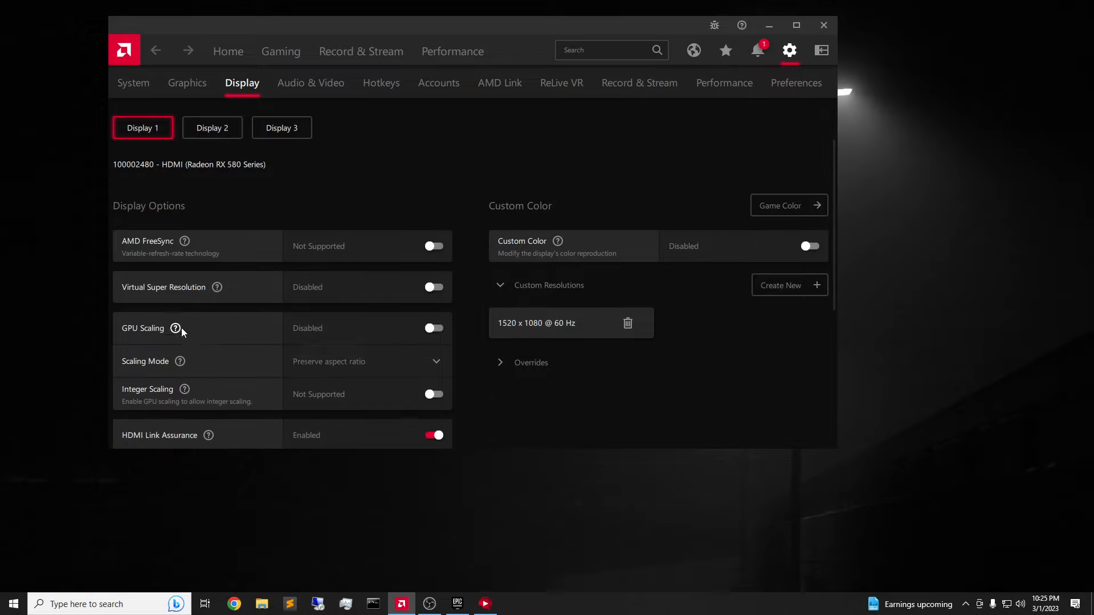
pyautogui.scroll(-6, 288, 327)
pyautogui.click(330, 106)
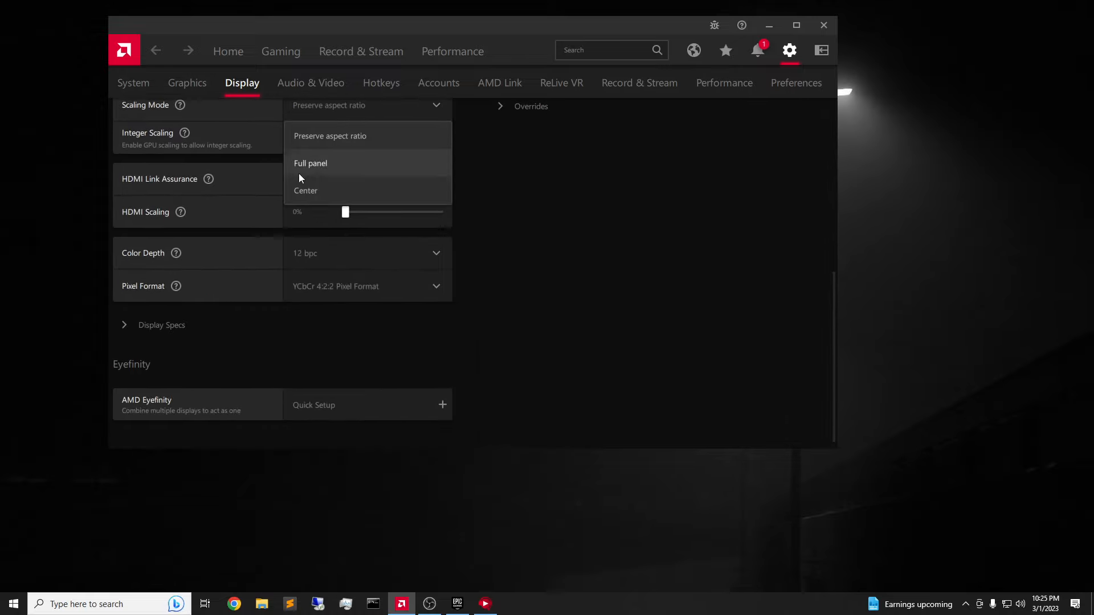
pyautogui.click(552, 185)
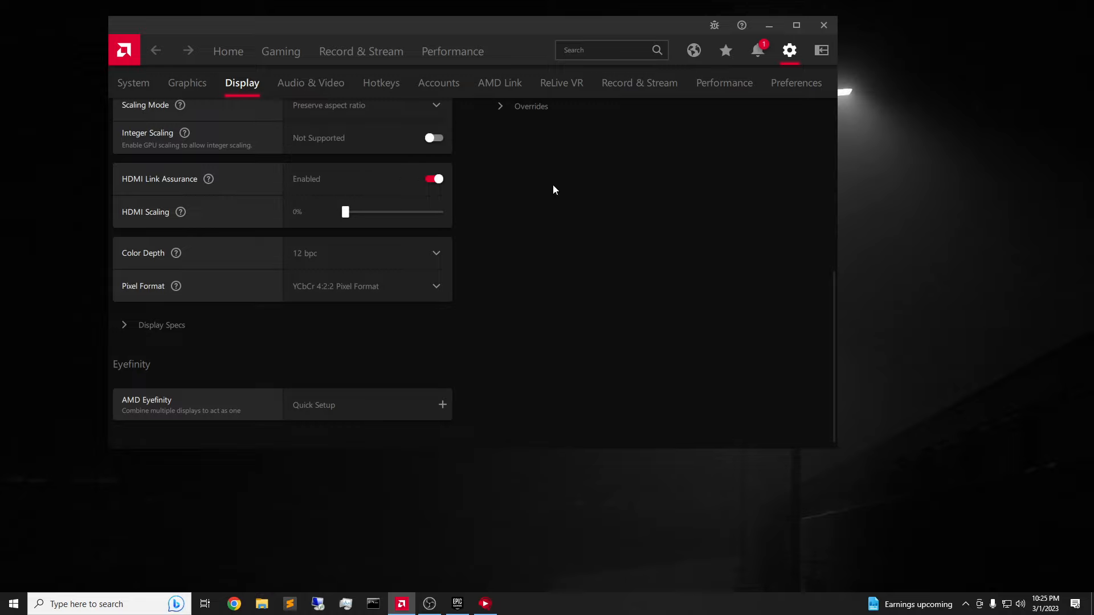
pyautogui.click(323, 112)
pyautogui.click(363, 165)
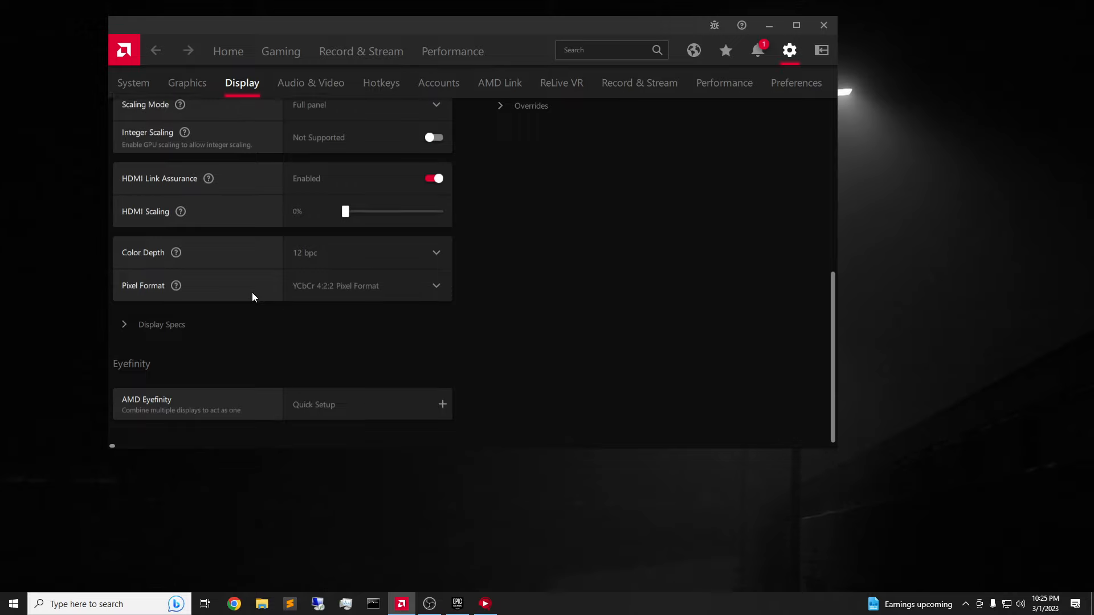
pyautogui.scroll(-7, 264, 378)
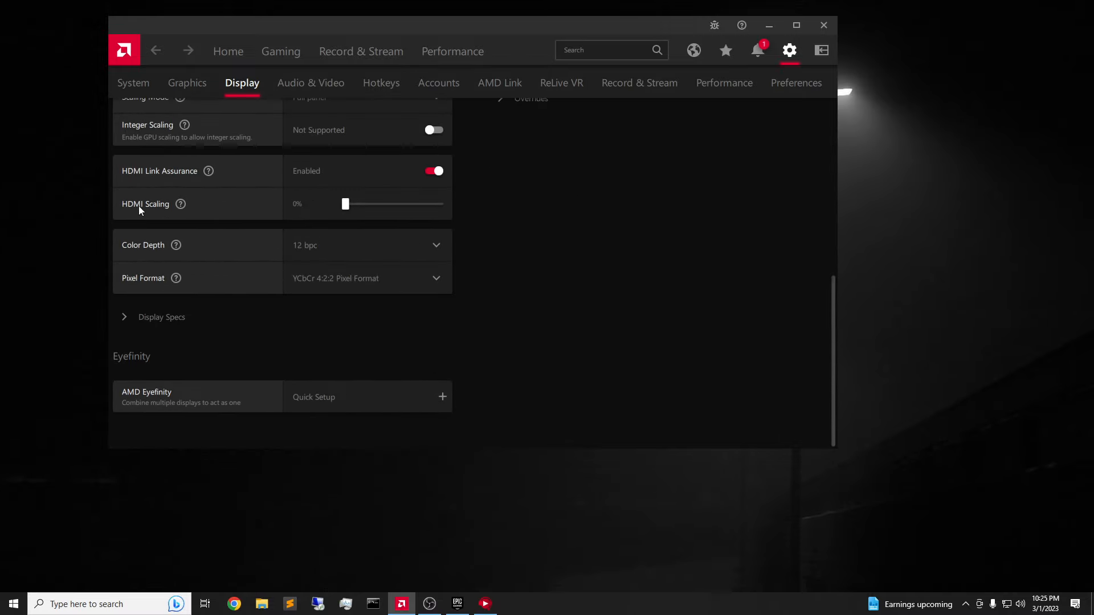
pyautogui.scroll(5, 241, 203)
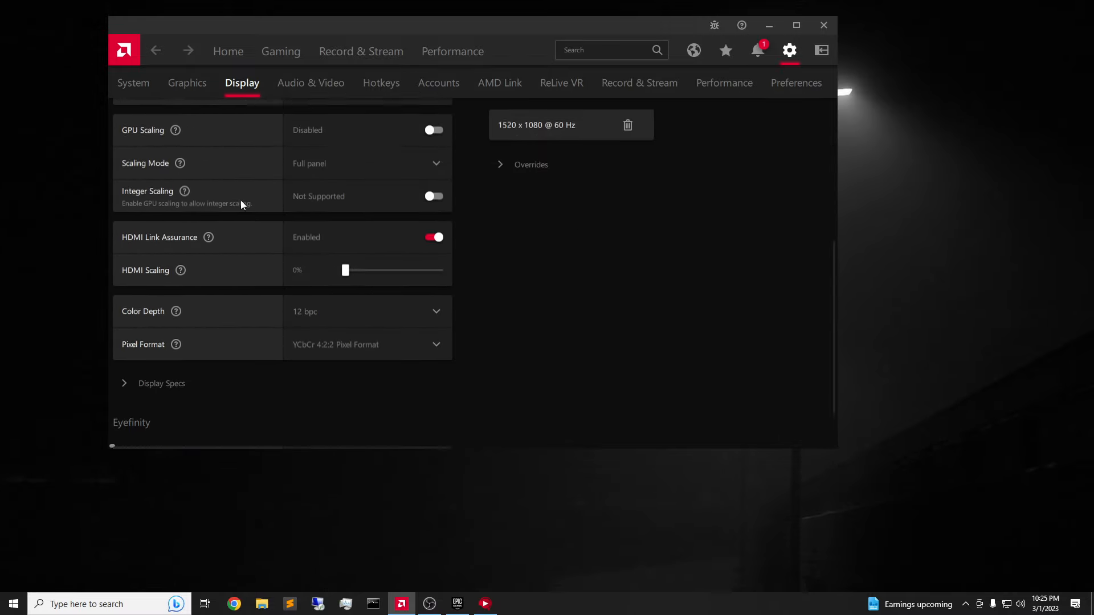
# Step: Set display 1's resolution to 1520 × 1080 in Windows display settings and close the Settings window
pyautogui.rightClick(890, 187)
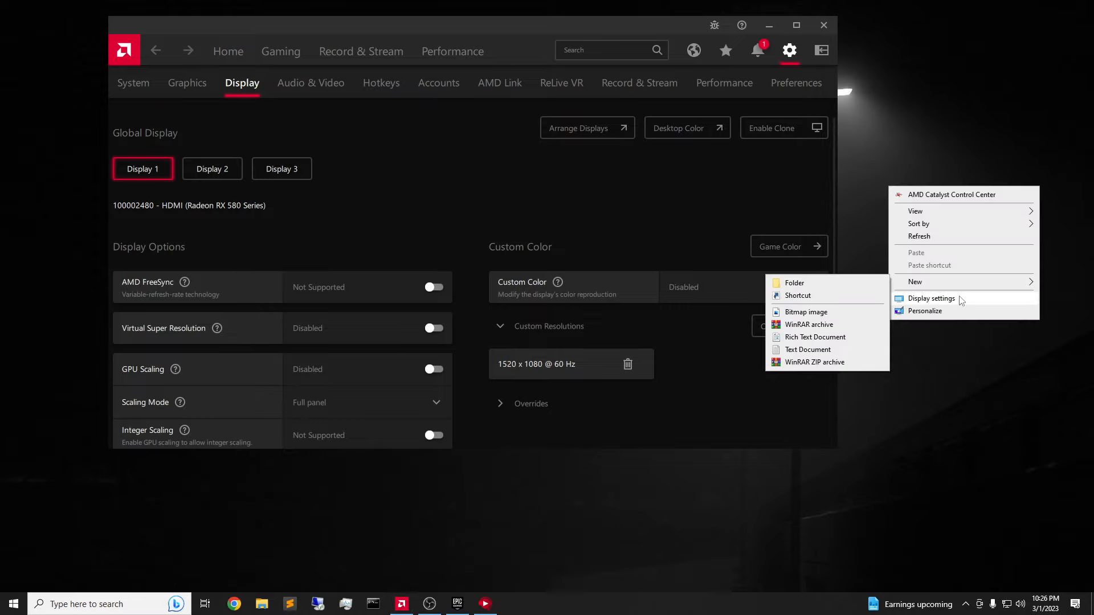
pyautogui.click(962, 368)
pyautogui.rightClick(899, 324)
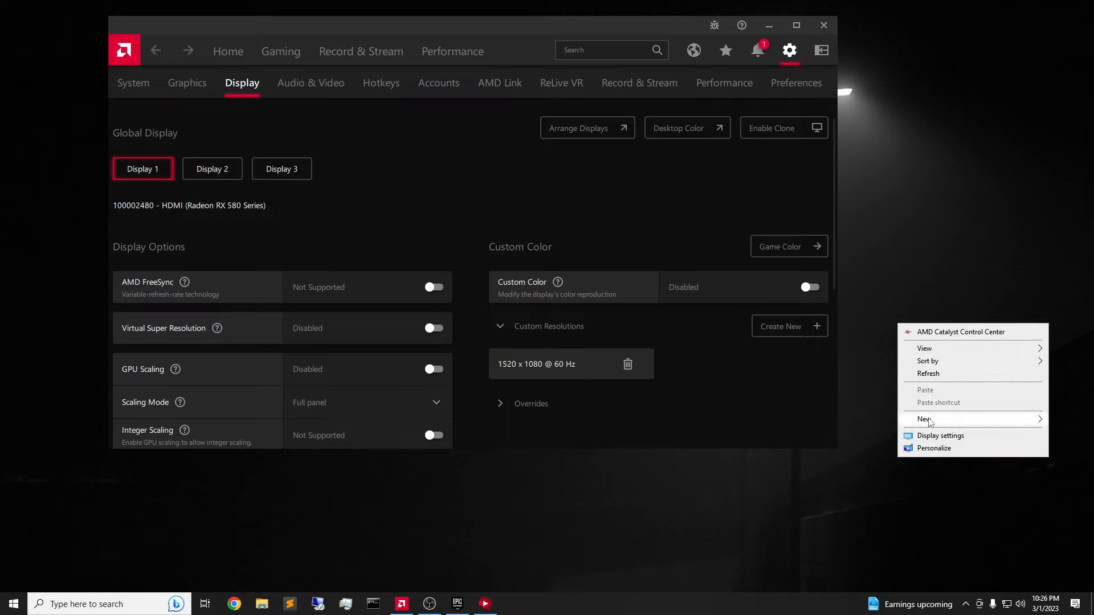
pyautogui.moveTo(935, 419)
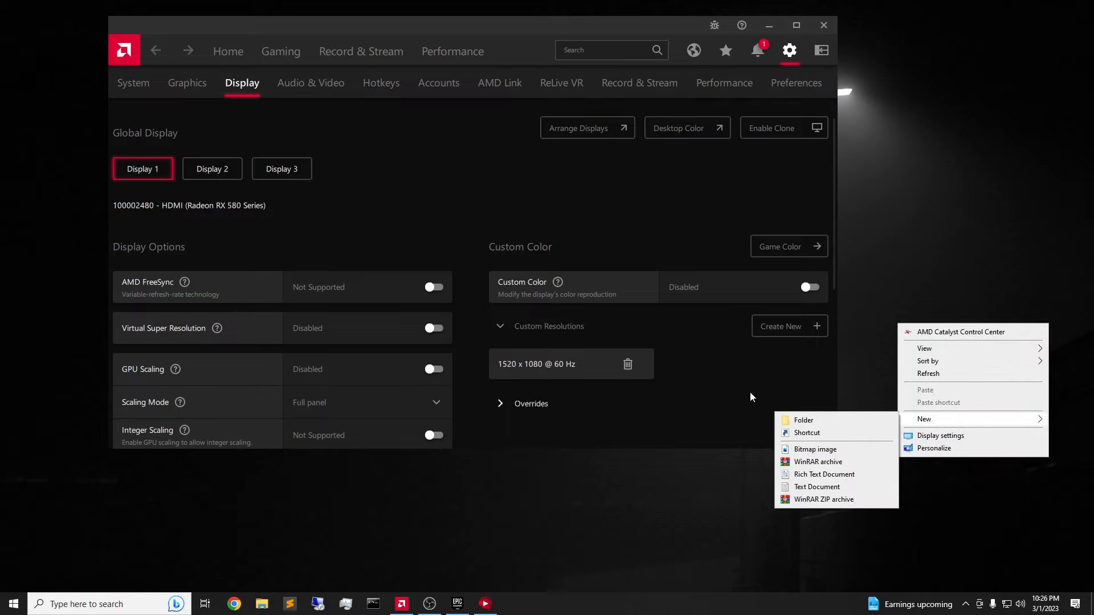
pyautogui.click(940, 435)
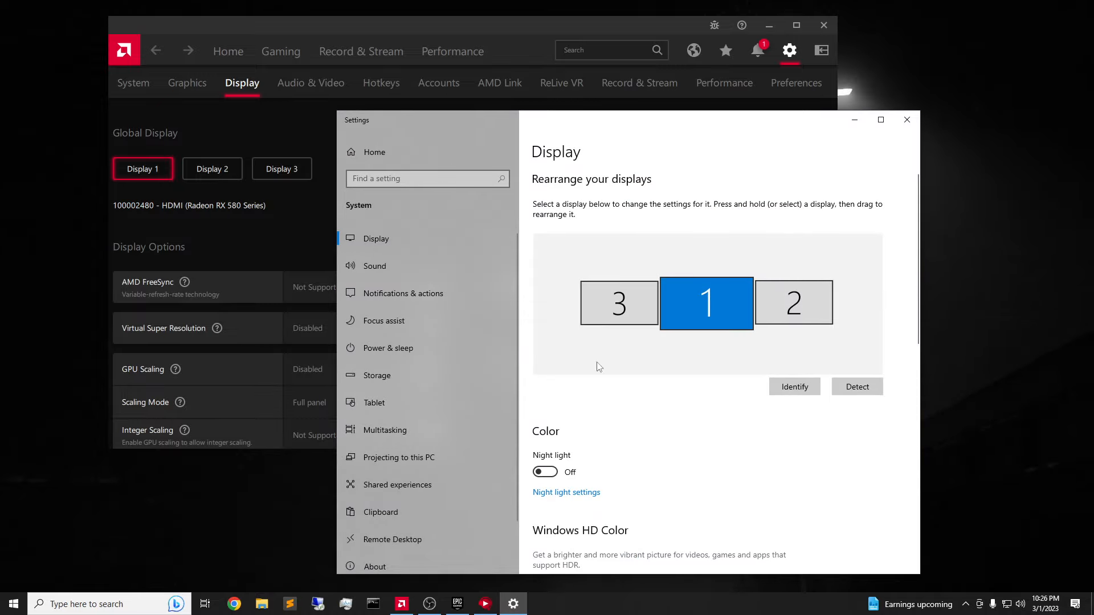
pyautogui.scroll(-8, 544, 241)
pyautogui.scroll(1, 544, 242)
pyautogui.scroll(1, 544, 241)
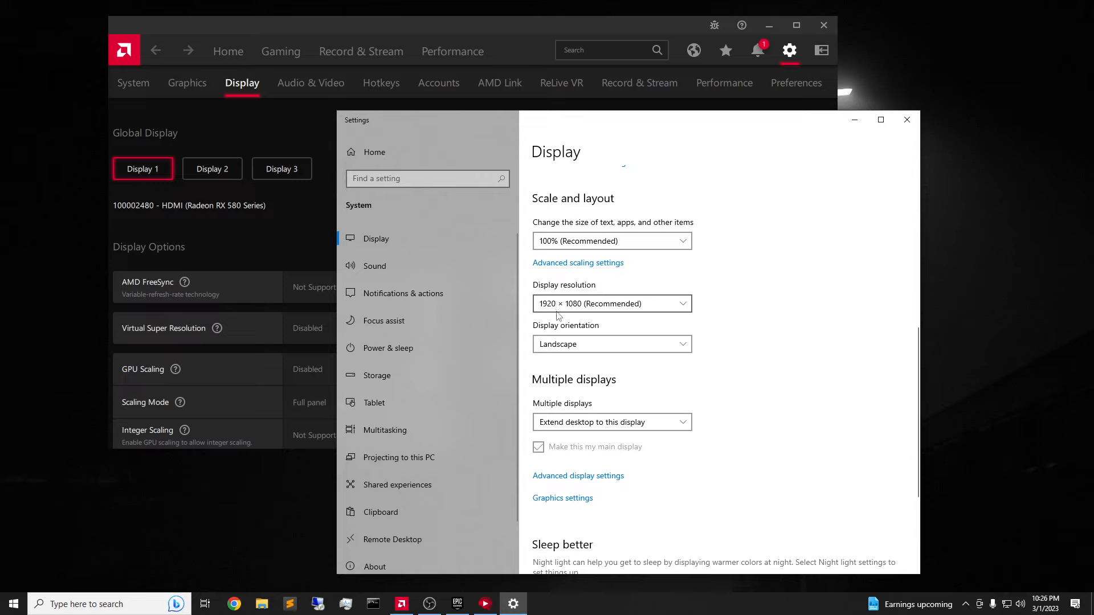
pyautogui.click(564, 306)
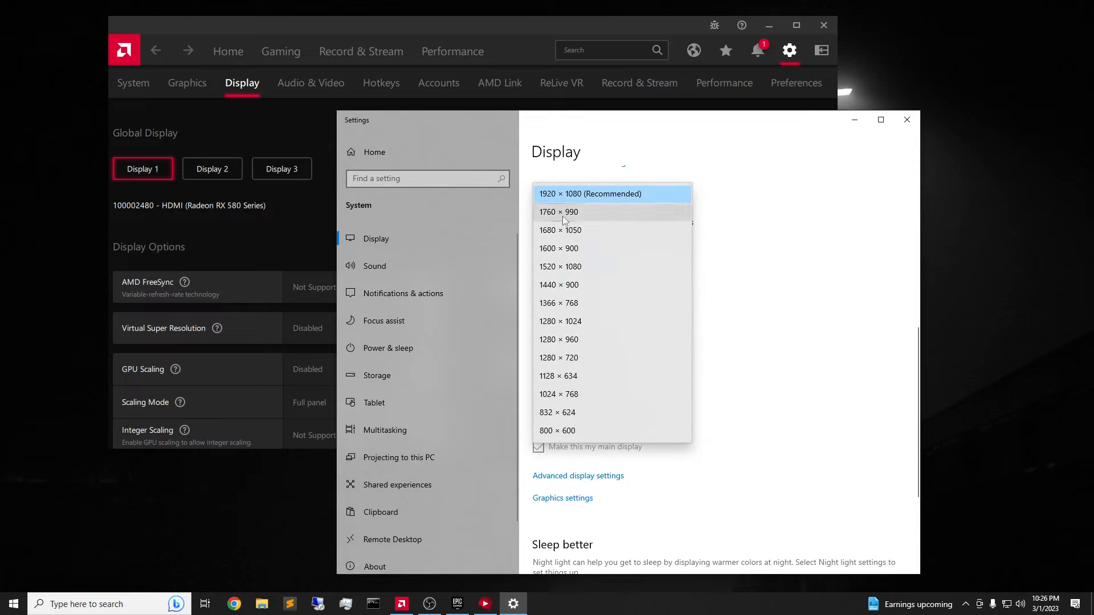
pyautogui.click(550, 272)
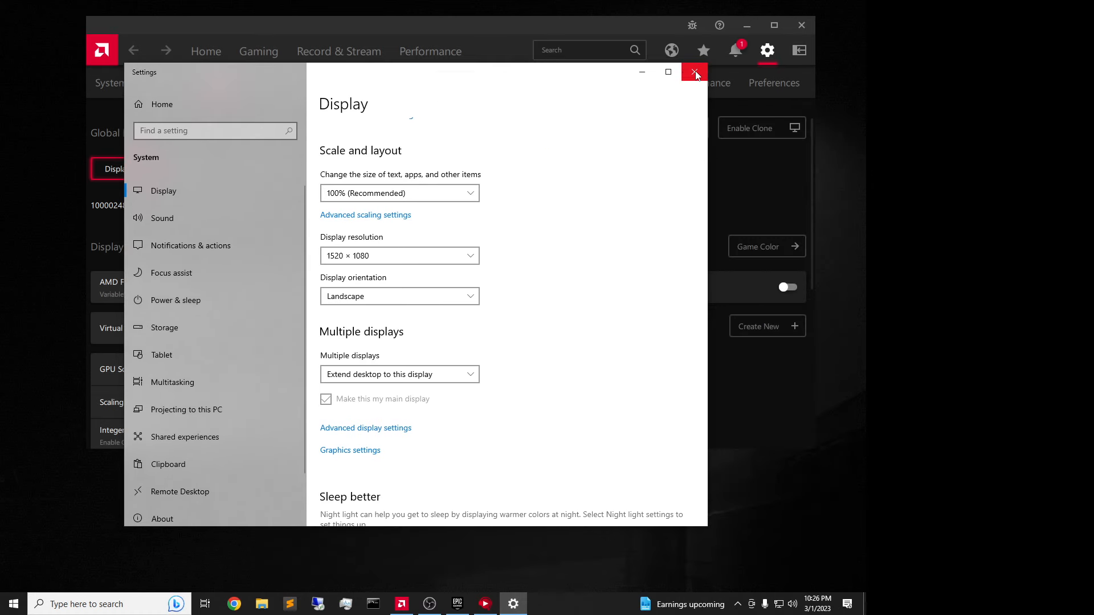
pyautogui.click(695, 73)
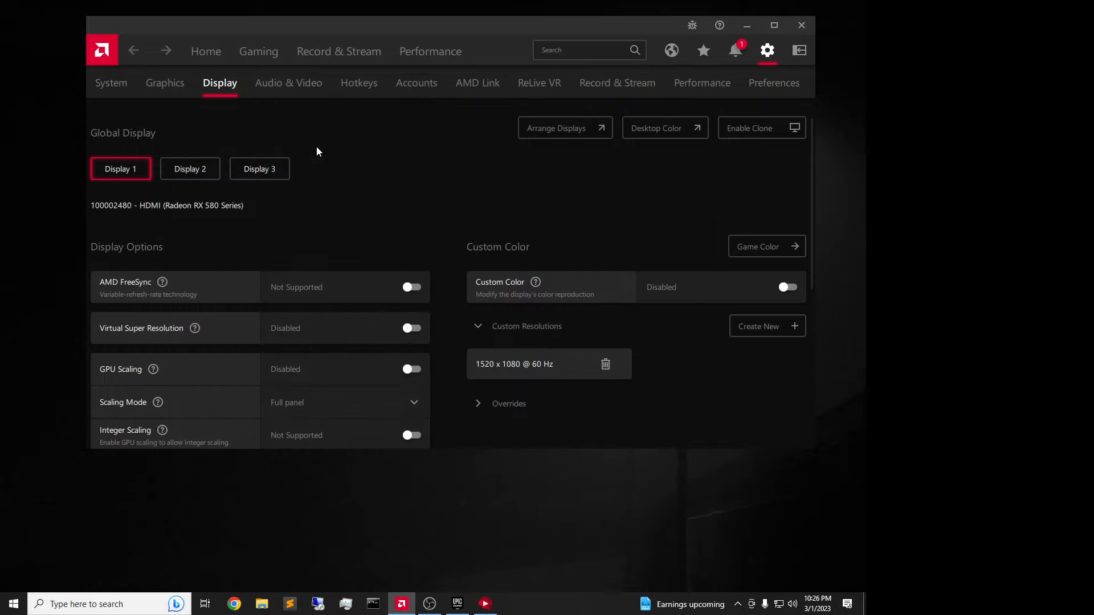
# Step: Examine Display 1's scaling, HDMI, color depth, pixel format and custom resolution options in AMD Radeon Software
pyautogui.scroll(-5, 414, 223)
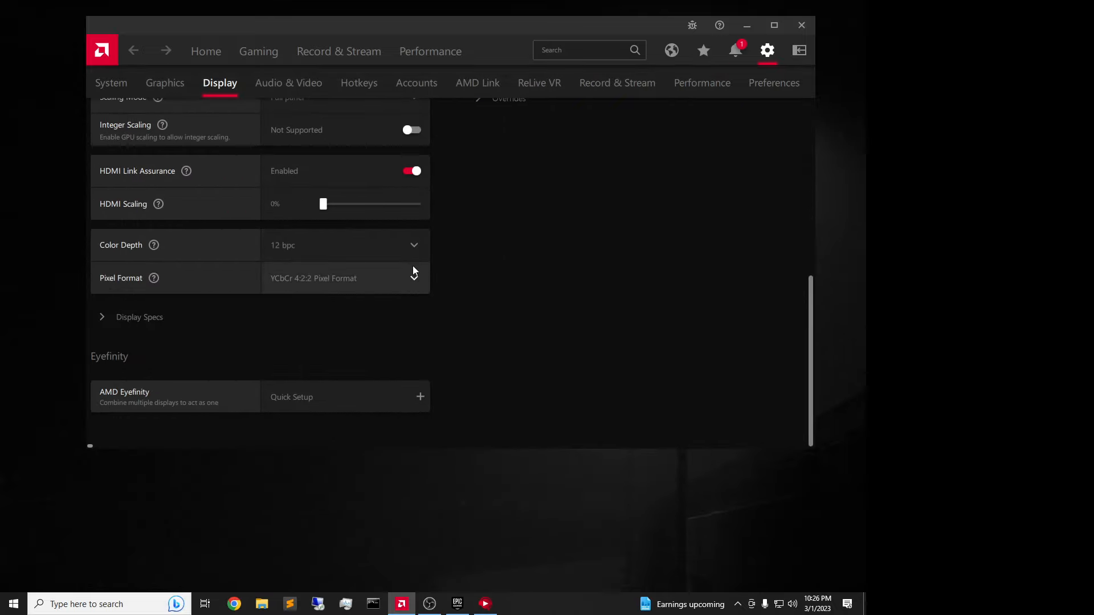
pyautogui.scroll(4, 382, 235)
pyautogui.scroll(2, 382, 234)
pyautogui.scroll(-5, 405, 255)
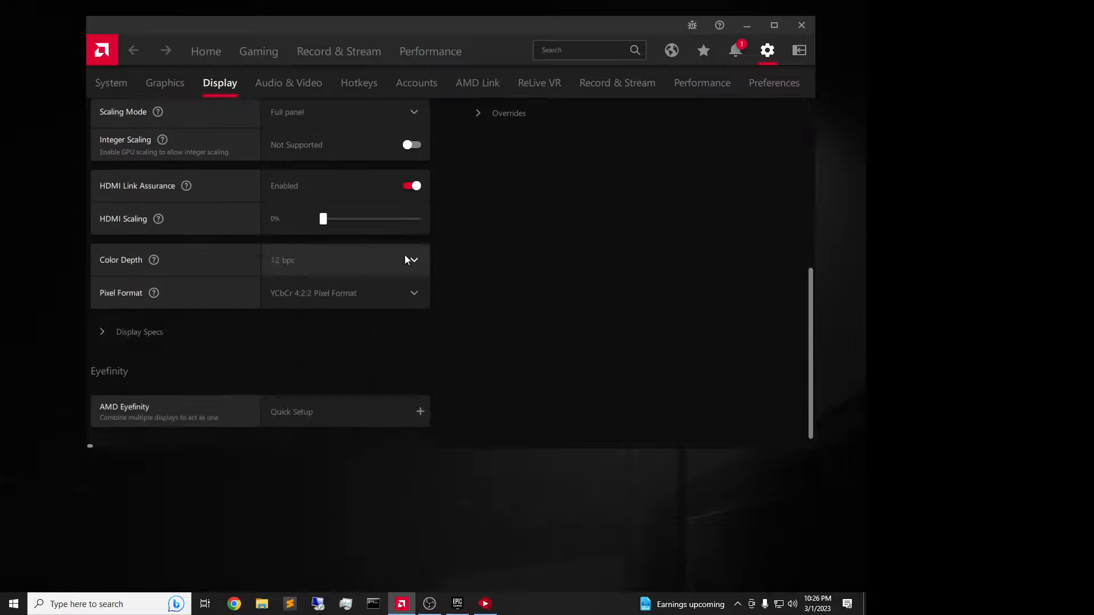
pyautogui.scroll(5, 354, 416)
pyautogui.scroll(-5, 245, 241)
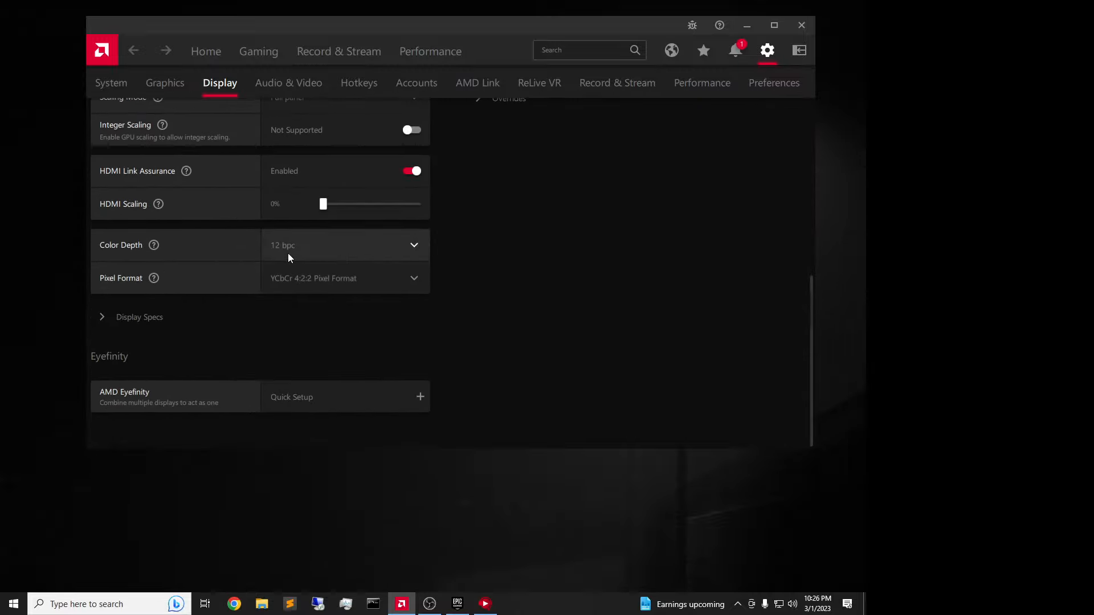
pyautogui.scroll(5, 288, 253)
pyautogui.scroll(-4, 378, 227)
pyautogui.scroll(2, 234, 293)
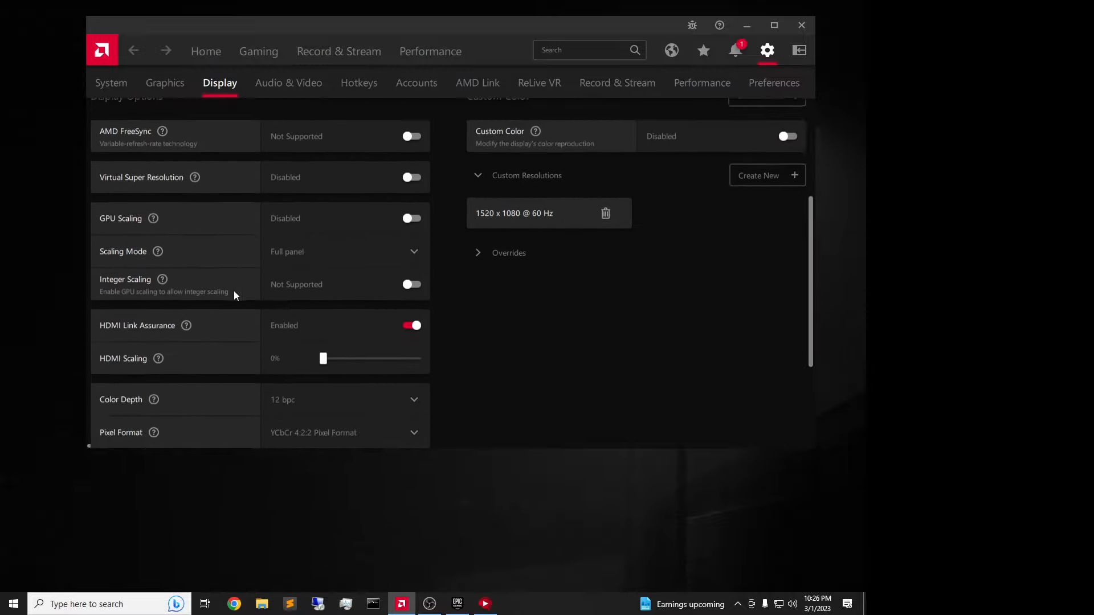
pyautogui.scroll(3, 378, 237)
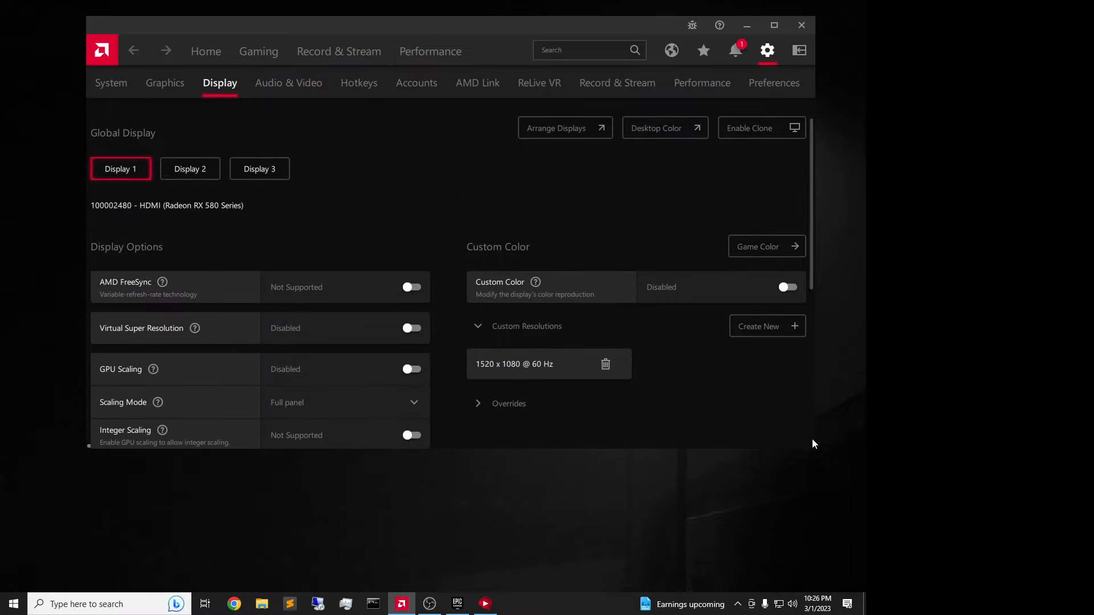
# Step: Enlarge the AMD Radeon window and move it to the upper edge of the desktop
pyautogui.moveTo(820, 442); pyautogui.dragTo(841, 506)
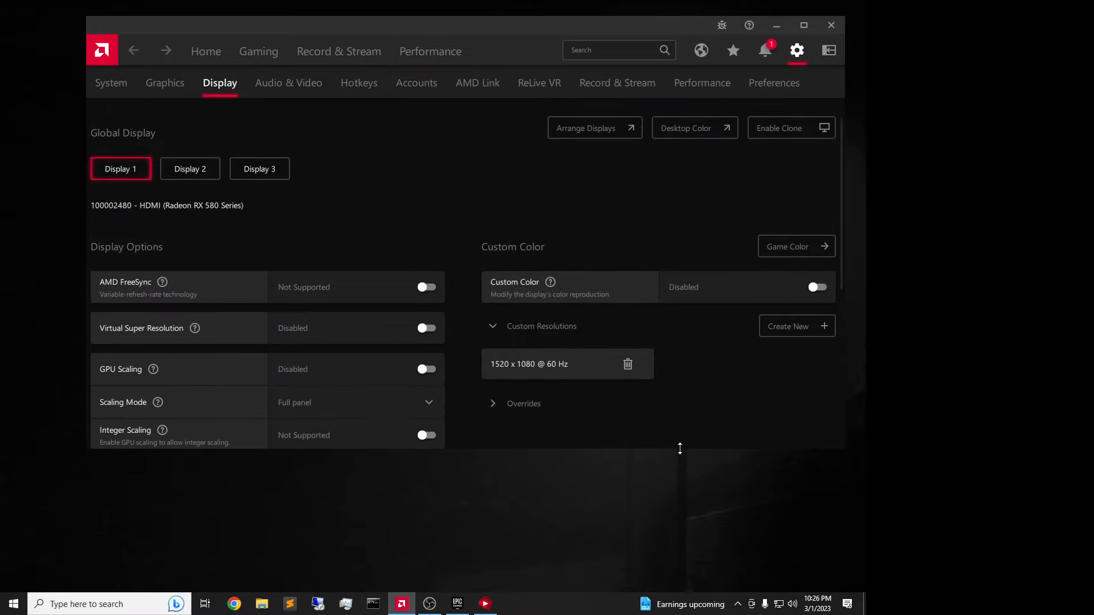
pyautogui.moveTo(680, 449); pyautogui.dragTo(675, 486)
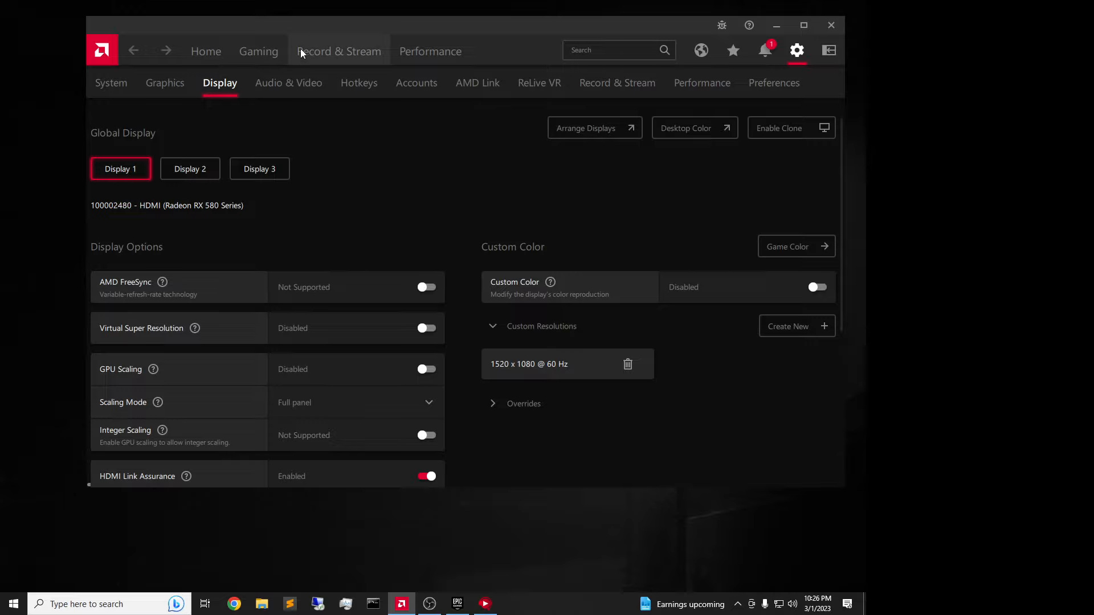
pyautogui.moveTo(315, 28); pyautogui.dragTo(377, 92)
pyautogui.scroll(-4, 312, 399)
pyautogui.scroll(4, 313, 395)
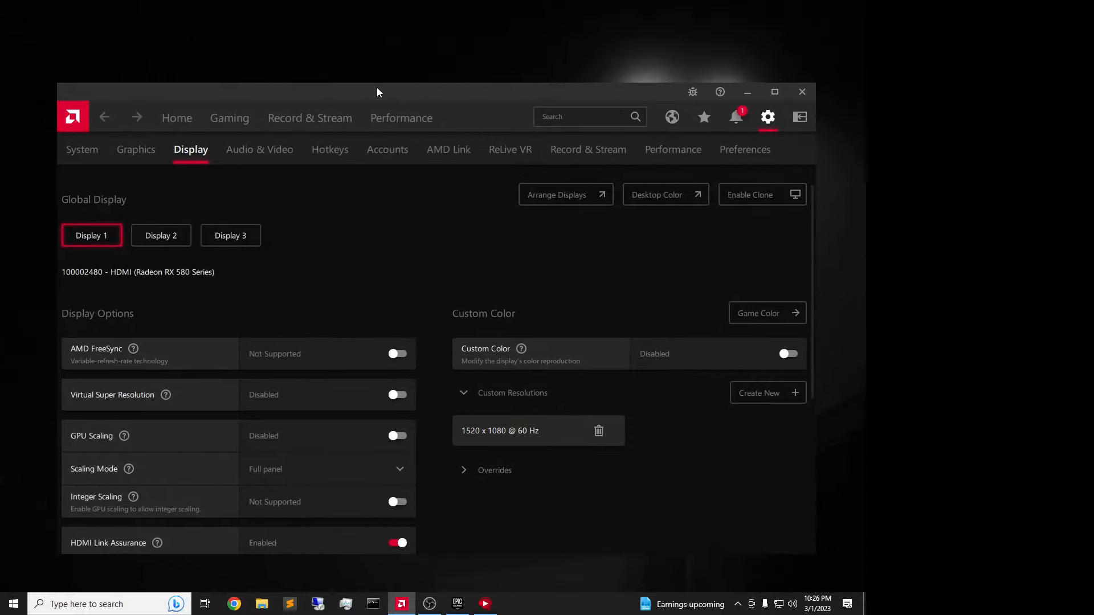
pyautogui.moveTo(387, 95); pyautogui.dragTo(374, 12)
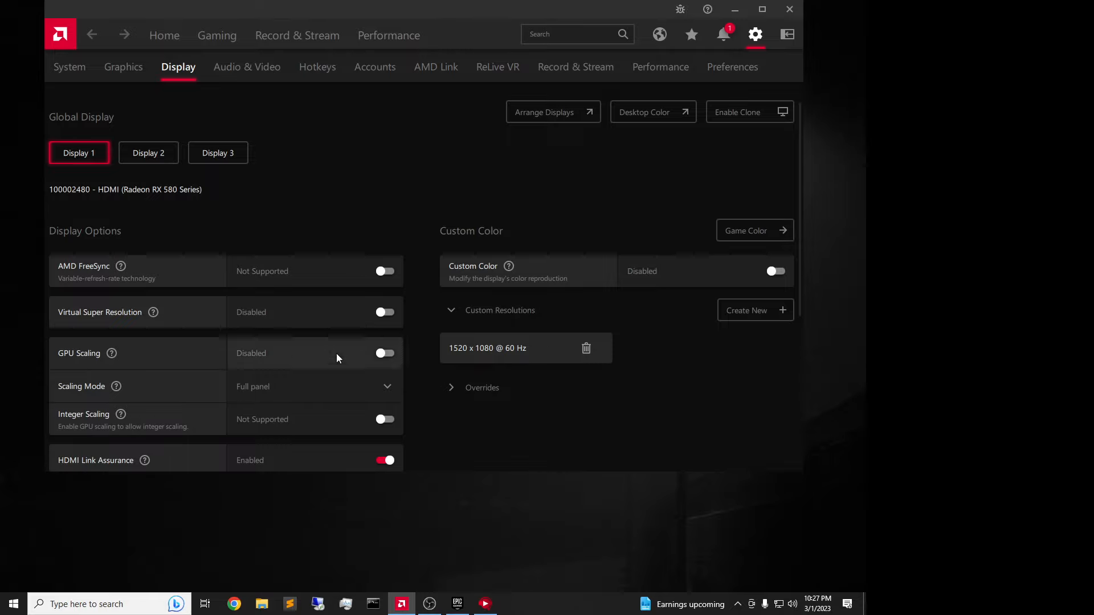
pyautogui.scroll(-2, 383, 312)
pyautogui.scroll(2, 384, 304)
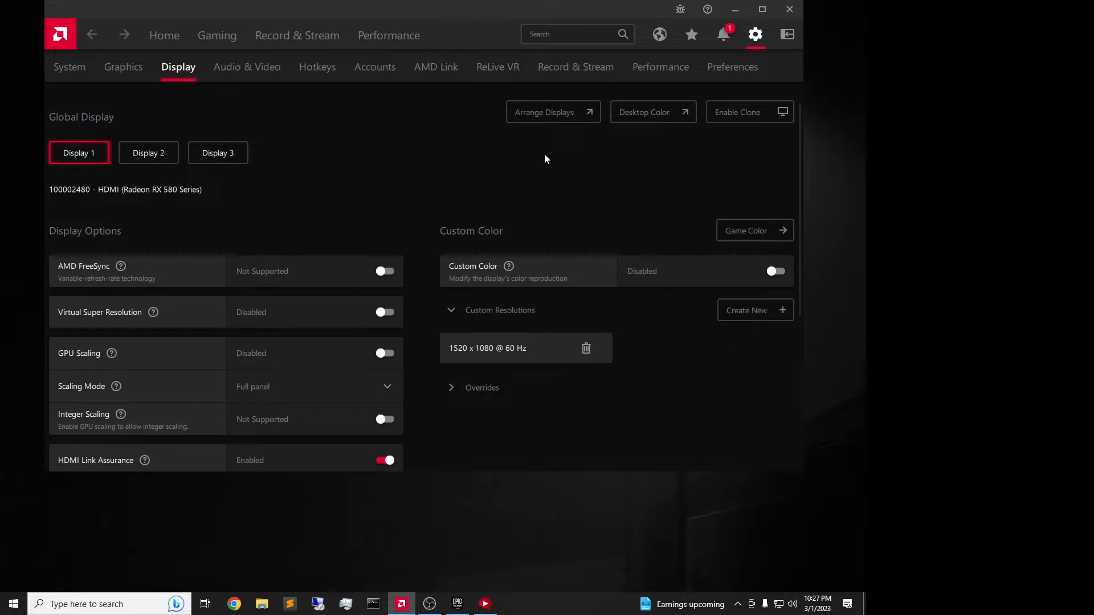
pyautogui.scroll(-5, 232, 332)
pyautogui.scroll(5, 230, 332)
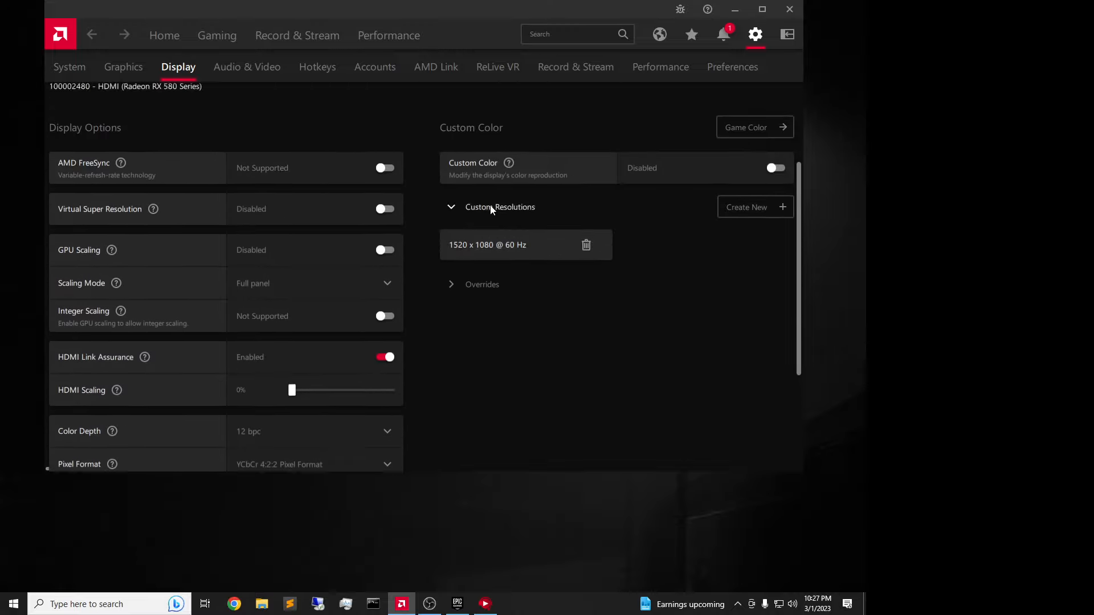
# Step: Check the resolution list in Windows display settings, keep 1520 × 1080 selected, and close the Settings window
pyautogui.scroll(-5, 289, 337)
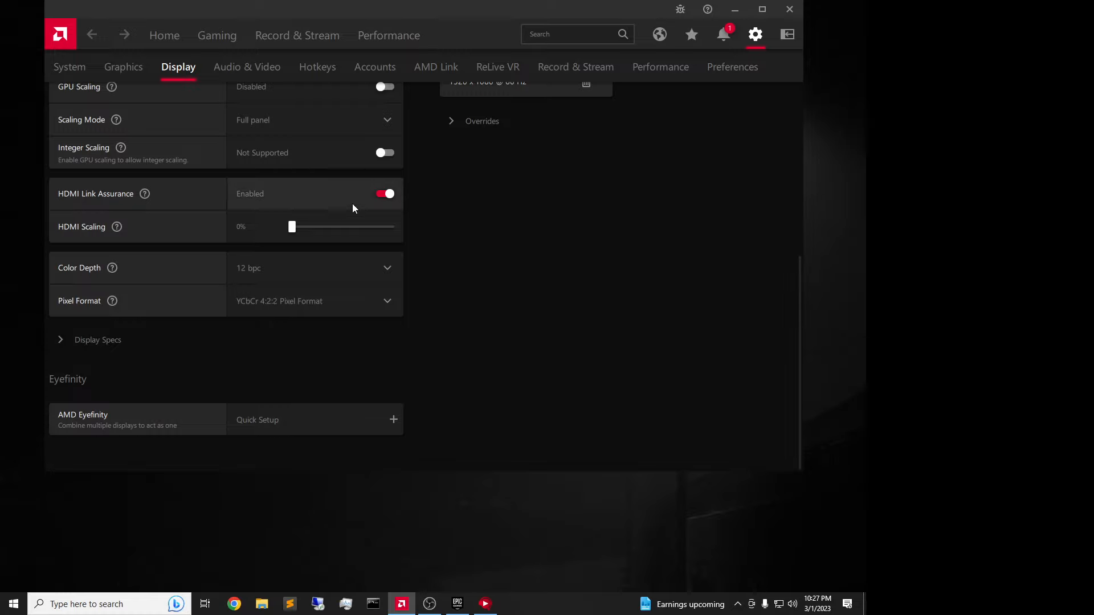
pyautogui.rightClick(410, 501)
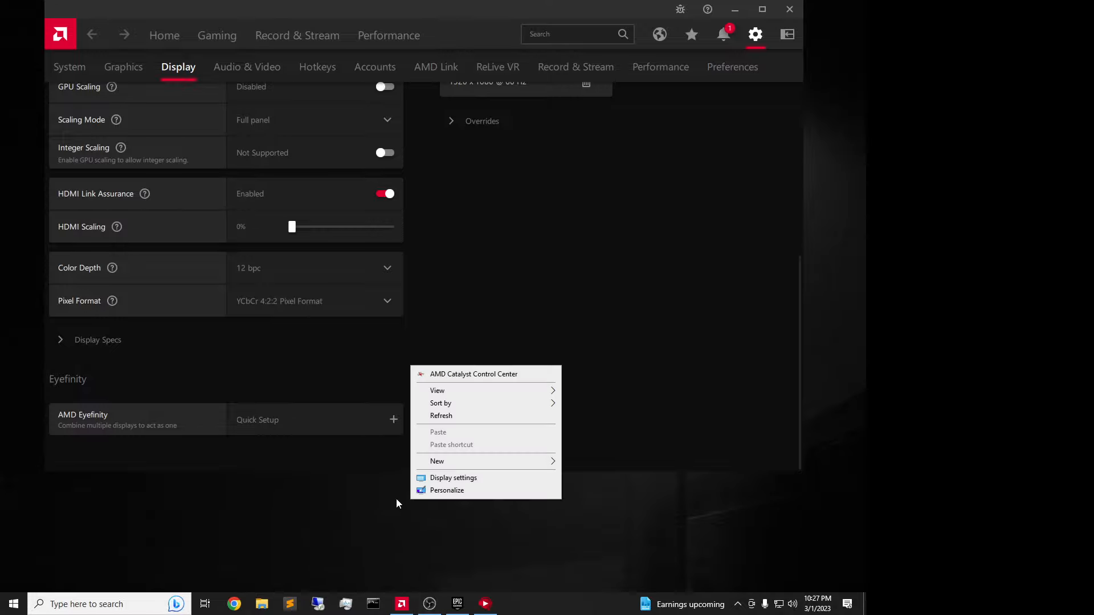
pyautogui.click(446, 478)
pyautogui.scroll(-8, 410, 200)
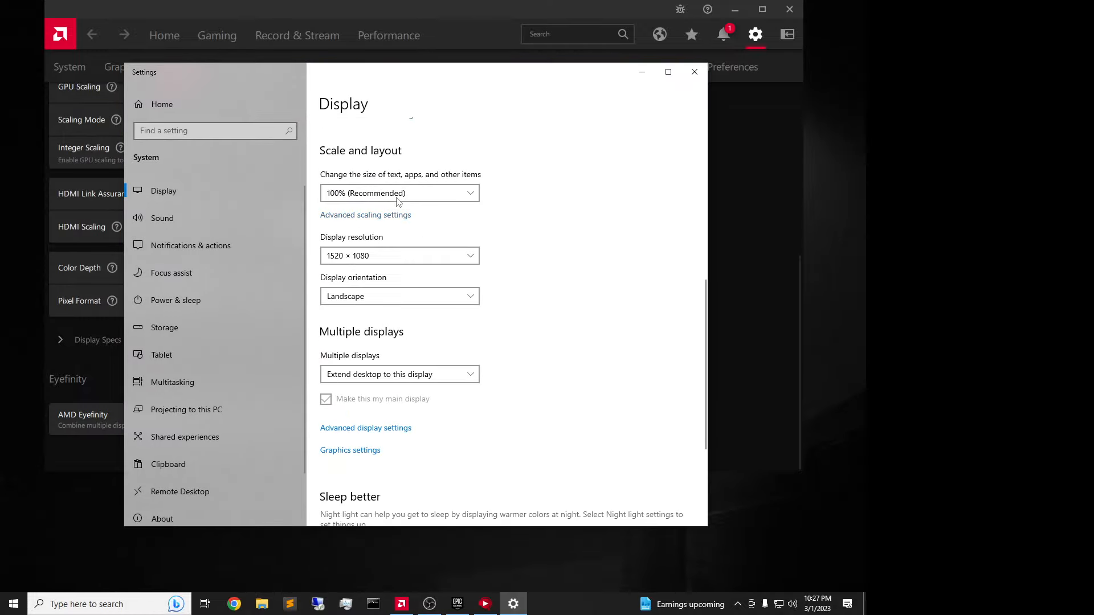
pyautogui.click(367, 256)
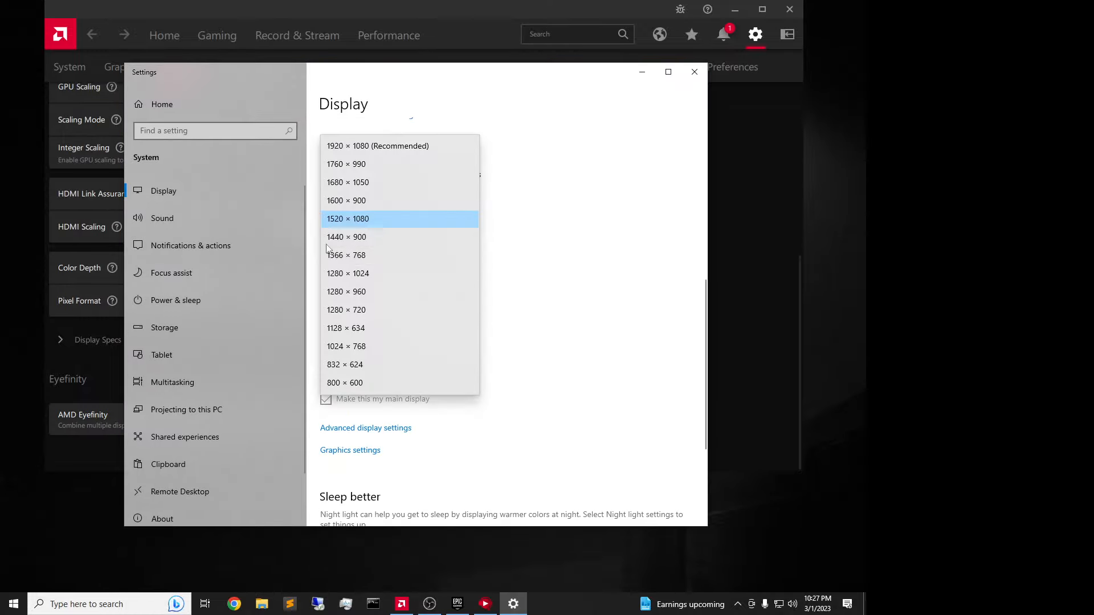
pyautogui.click(366, 220)
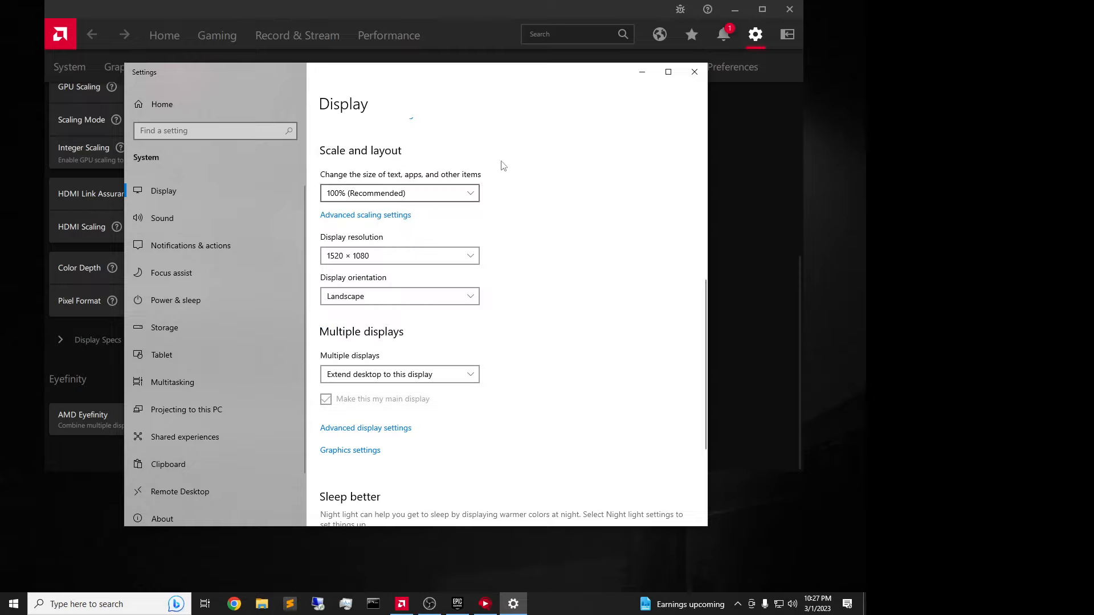
pyautogui.click(694, 72)
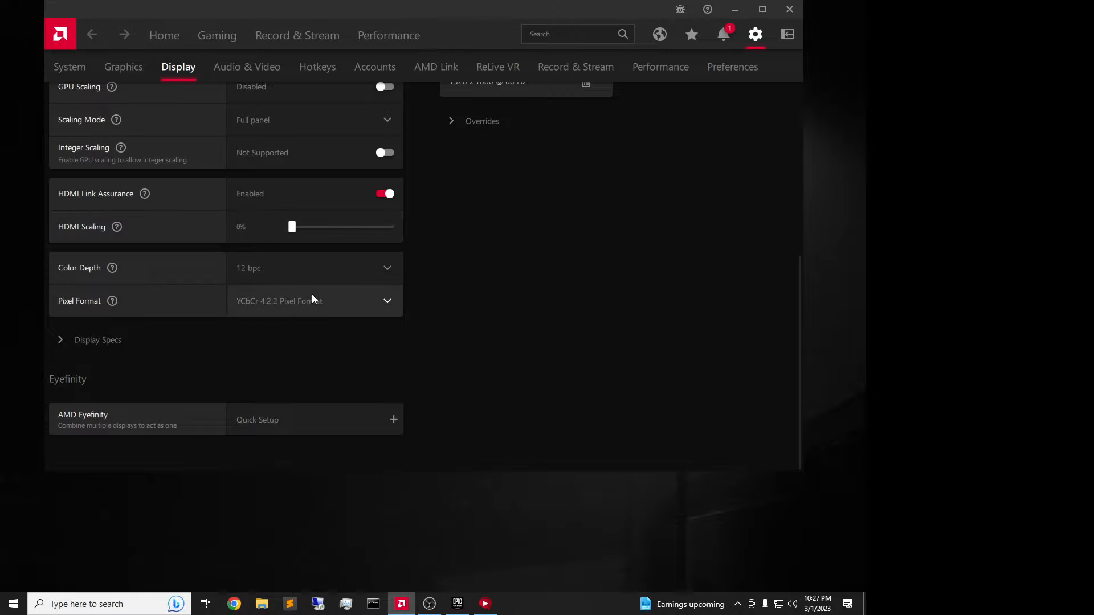
# Step: Review Display 1's scaling, HDMI and color options with the AMD Radeon window maximized, and restore the window to its smaller size
pyautogui.scroll(5, 400, 293)
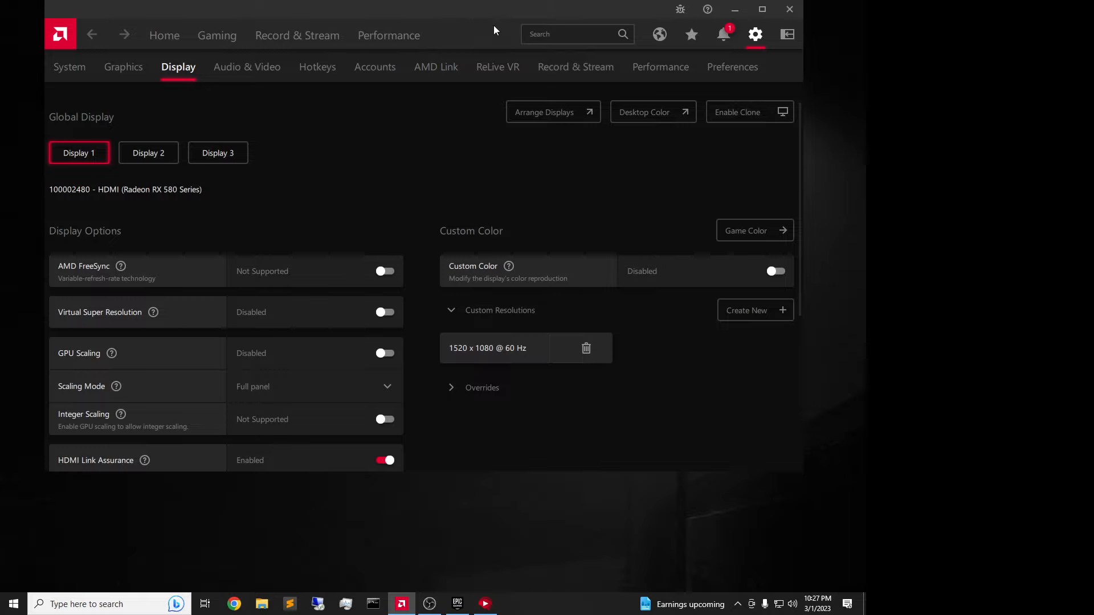
pyautogui.moveTo(463, 9)
pyautogui.mouseDown()
pyautogui.moveTo(454, 56)
pyautogui.moveTo(450, 2)
pyautogui.mouseUp()
pyautogui.scroll(-3, 438, 278)
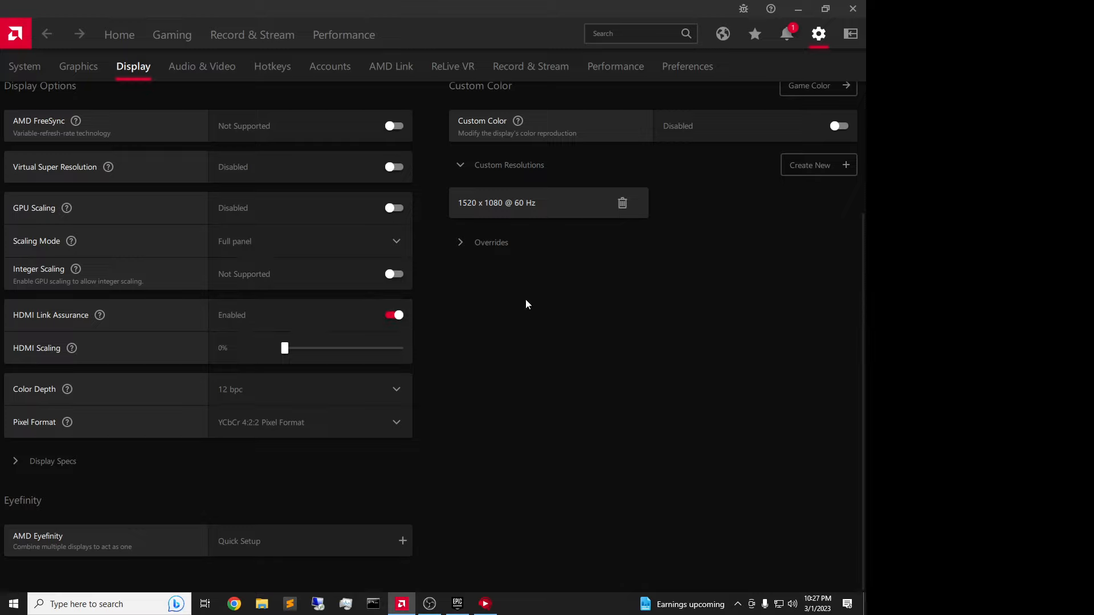
pyautogui.scroll(3, 293, 343)
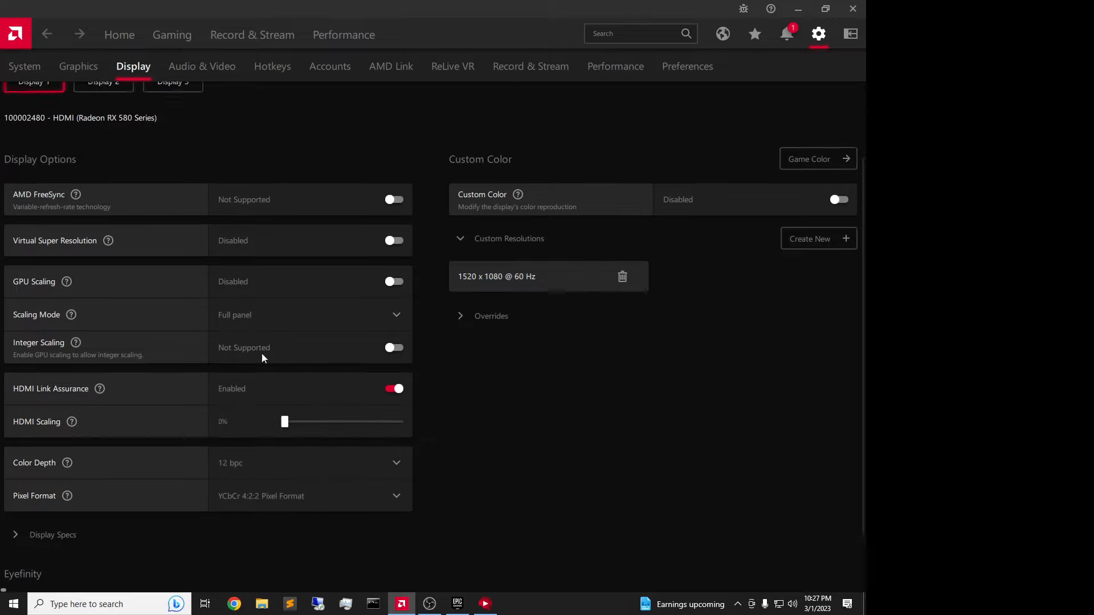
pyautogui.scroll(-3, 315, 360)
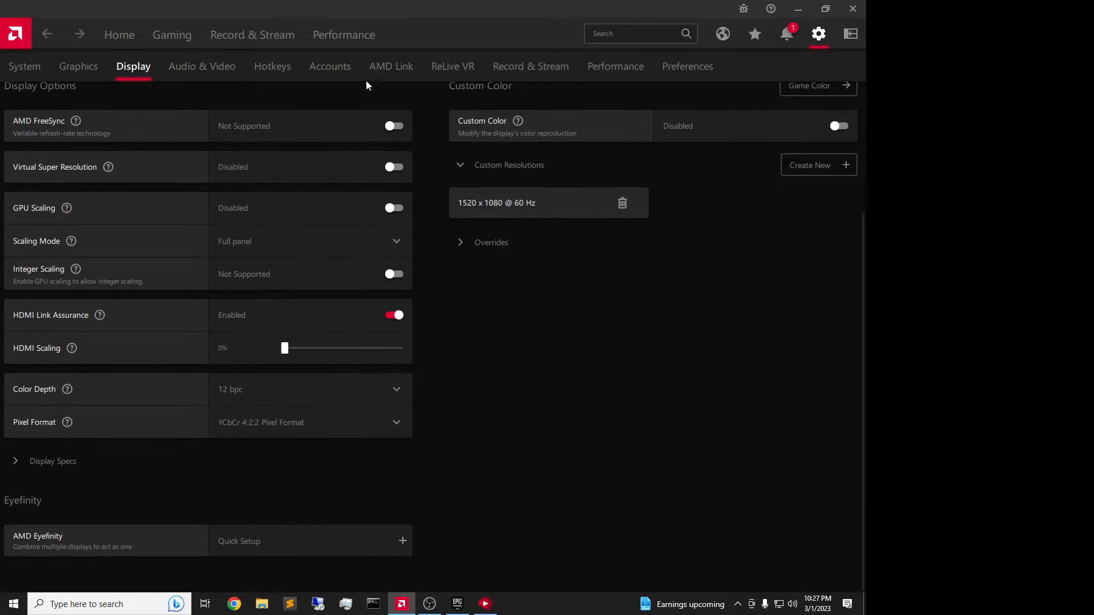
pyautogui.moveTo(247, 8); pyautogui.dragTo(262, 53)
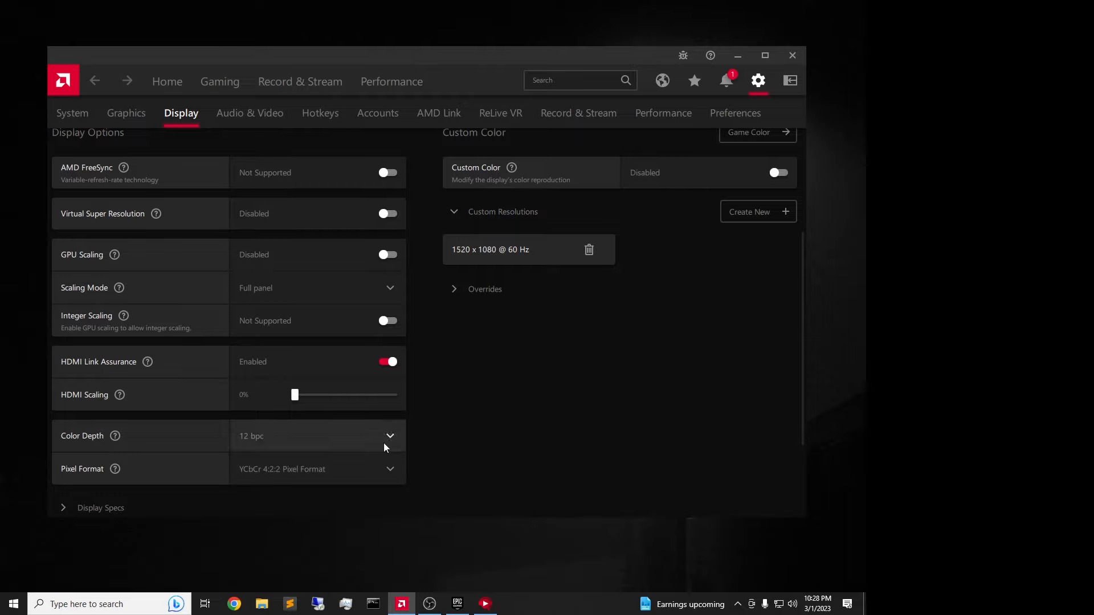
pyautogui.scroll(-2, 246, 357)
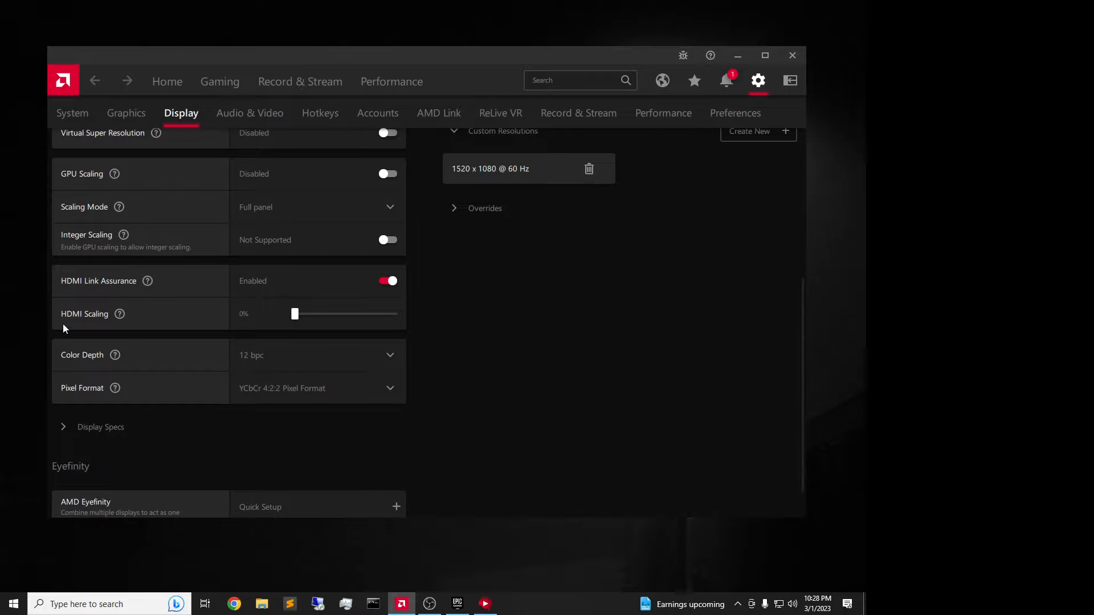
# Step: Open a blank Notepad document, enter the test text =1920=1920=1920, and undo it
pyautogui.click(79, 605)
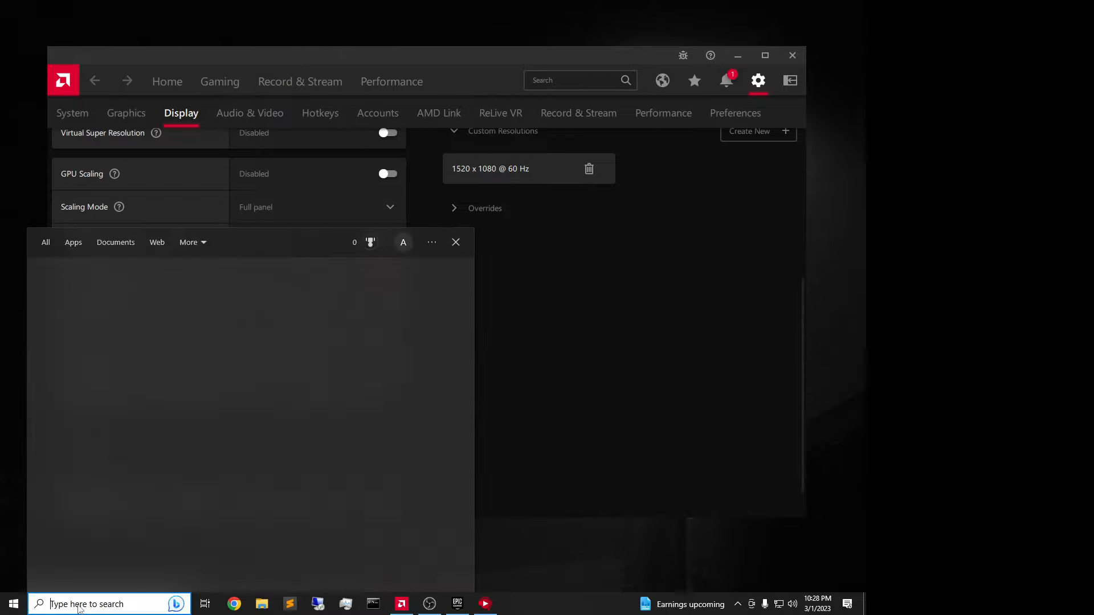
pyautogui.write('note')
pyautogui.press('Return')
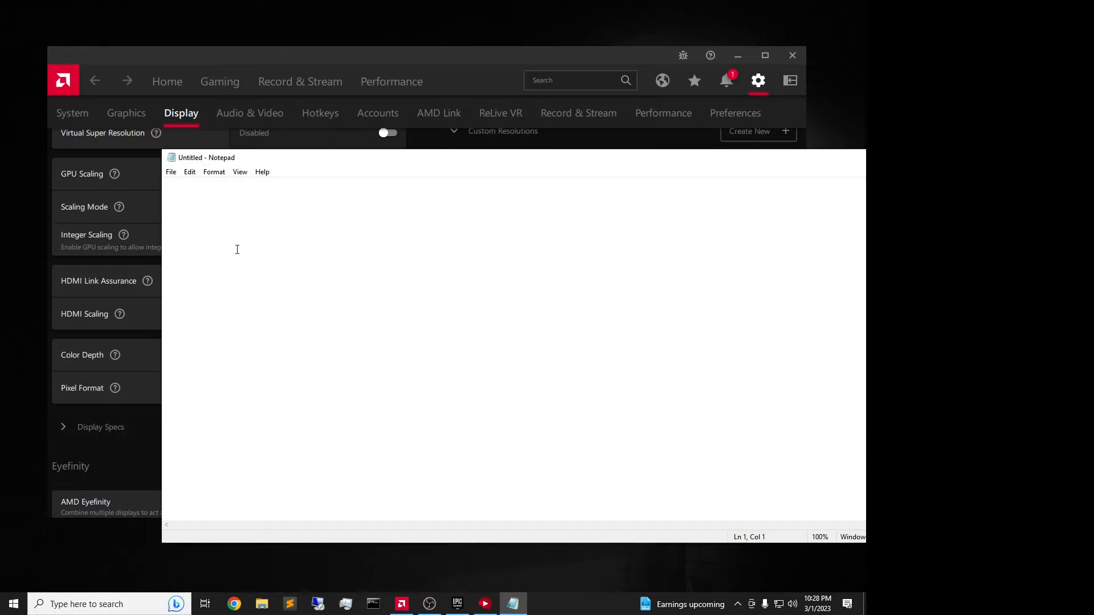
pyautogui.write('asdfasdfasdfasd')
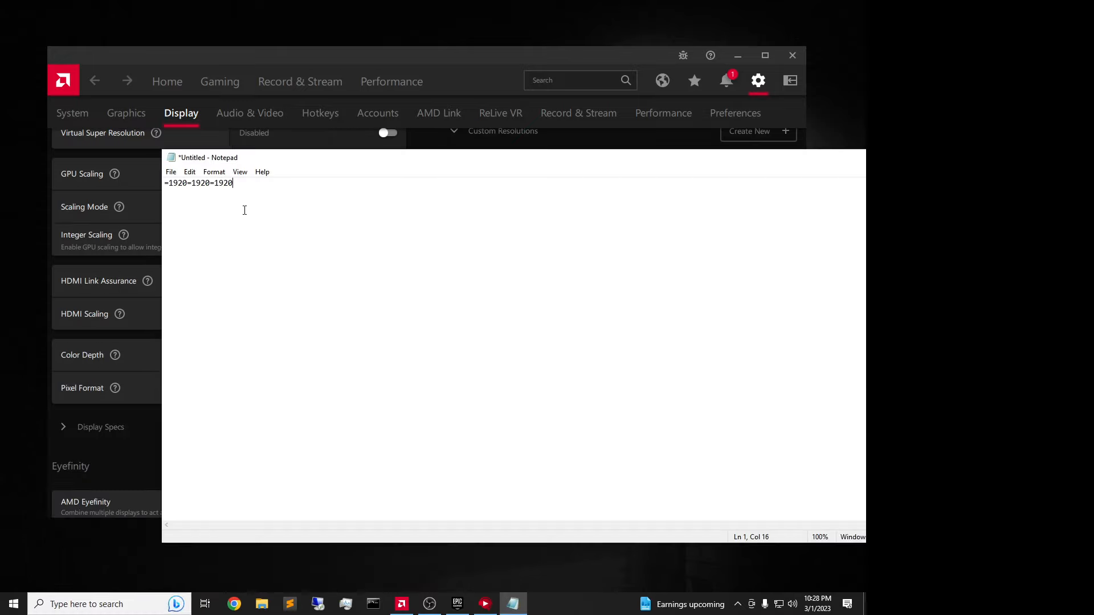
pyautogui.hotkey('ctrl', 'z')
# Step: Move the Notepad window up over the AMD Radeon window and minimize it
pyautogui.click(181, 183)
pyautogui.moveTo(333, 164); pyautogui.dragTo(246, 111)
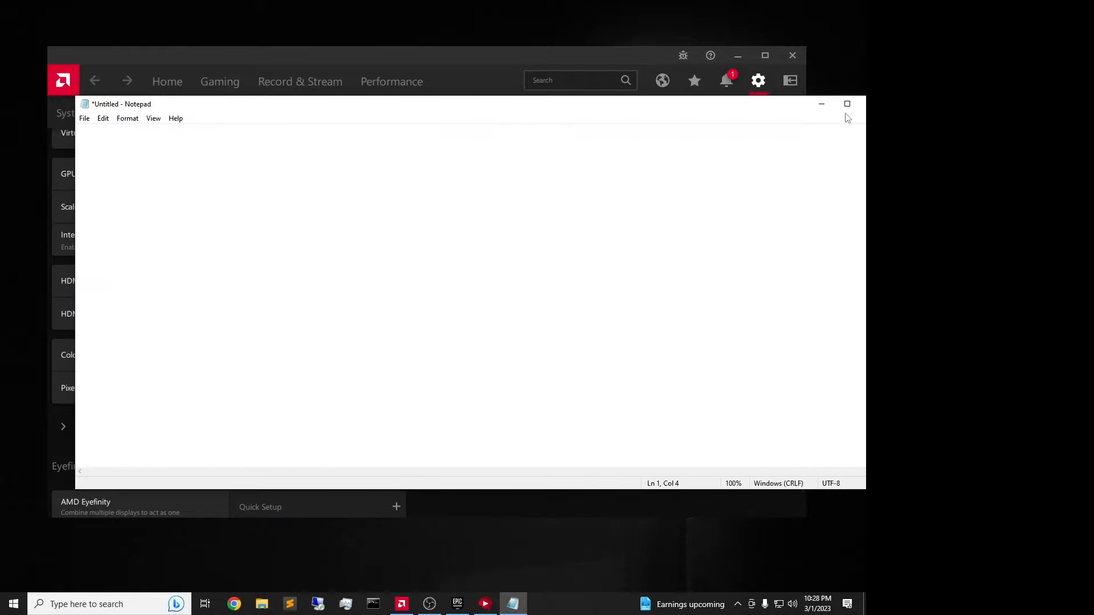
pyautogui.click(821, 104)
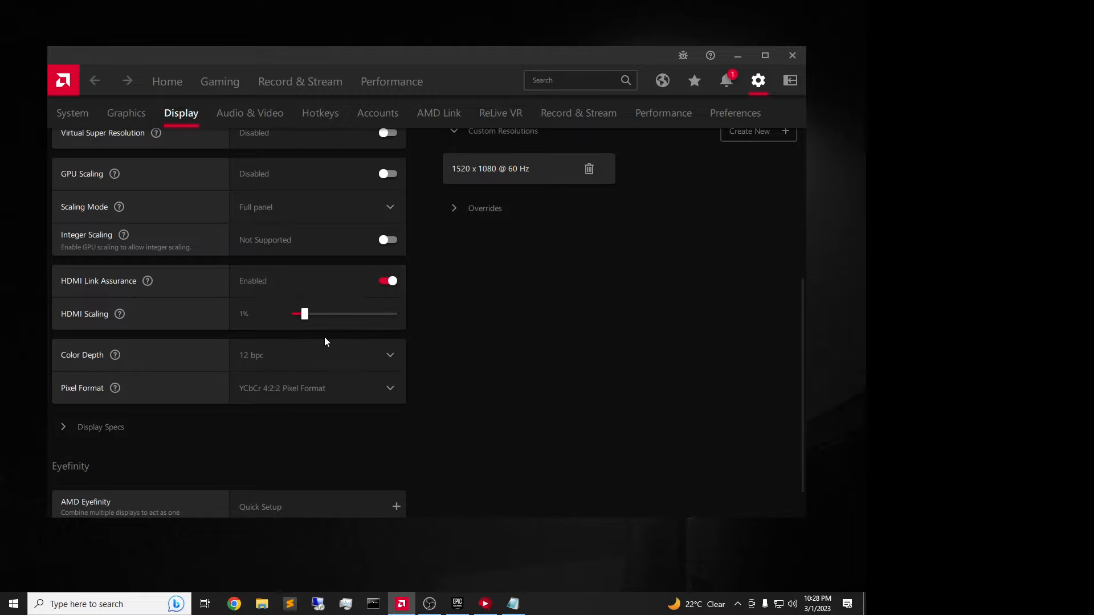
# Step: Try Display 1's HDMI Scaling at 0%, 1% and 10% to compare how the picture fills the screen
pyautogui.moveTo(305, 315); pyautogui.dragTo(292, 318)
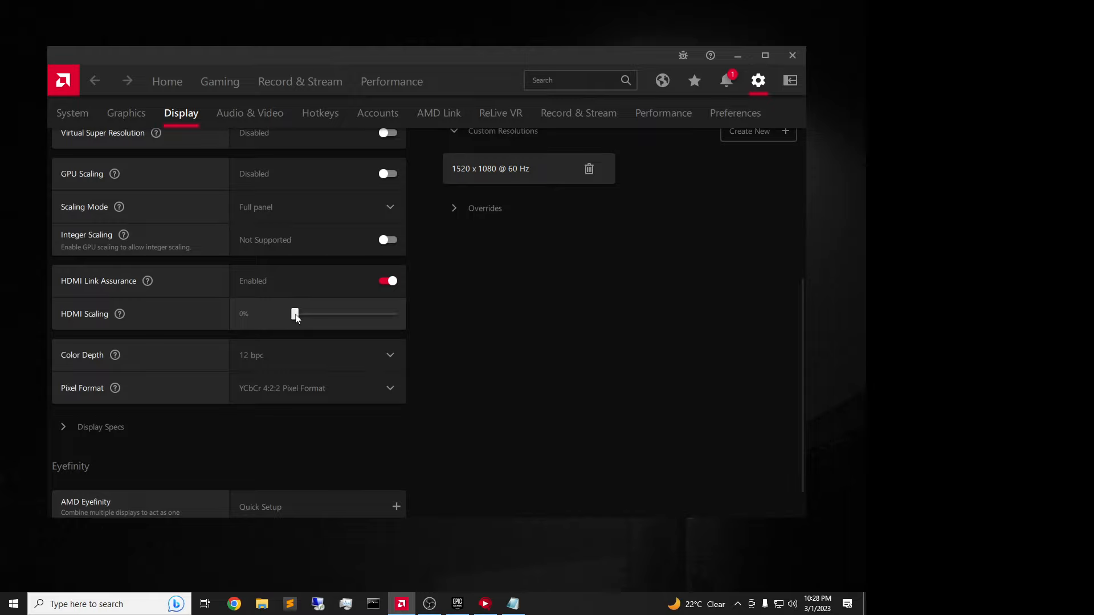
pyautogui.moveTo(295, 317); pyautogui.dragTo(305, 318)
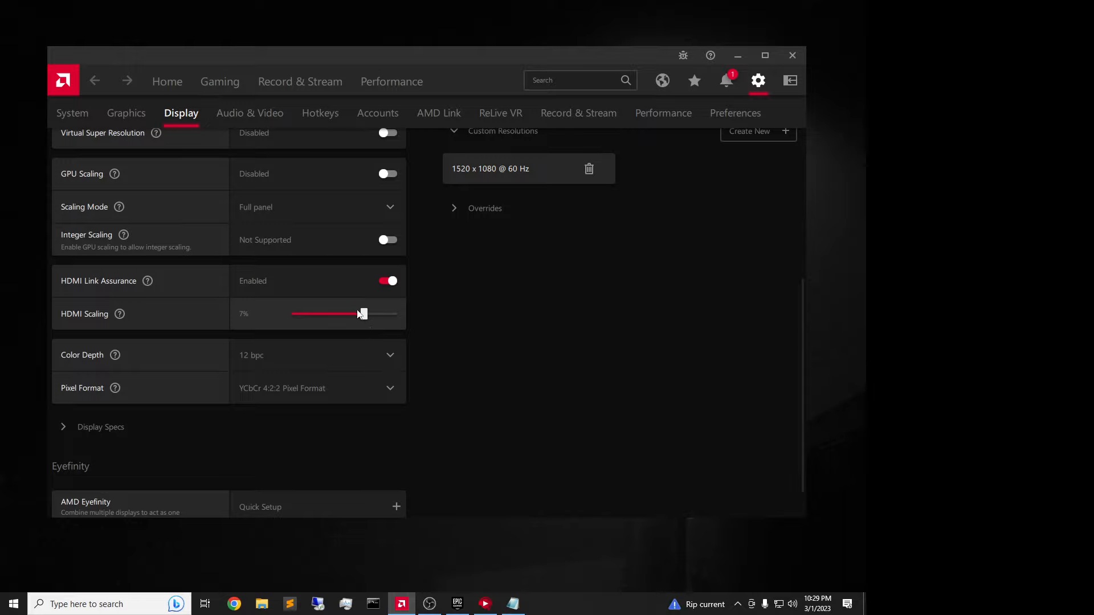
pyautogui.moveTo(365, 317); pyautogui.dragTo(390, 320)
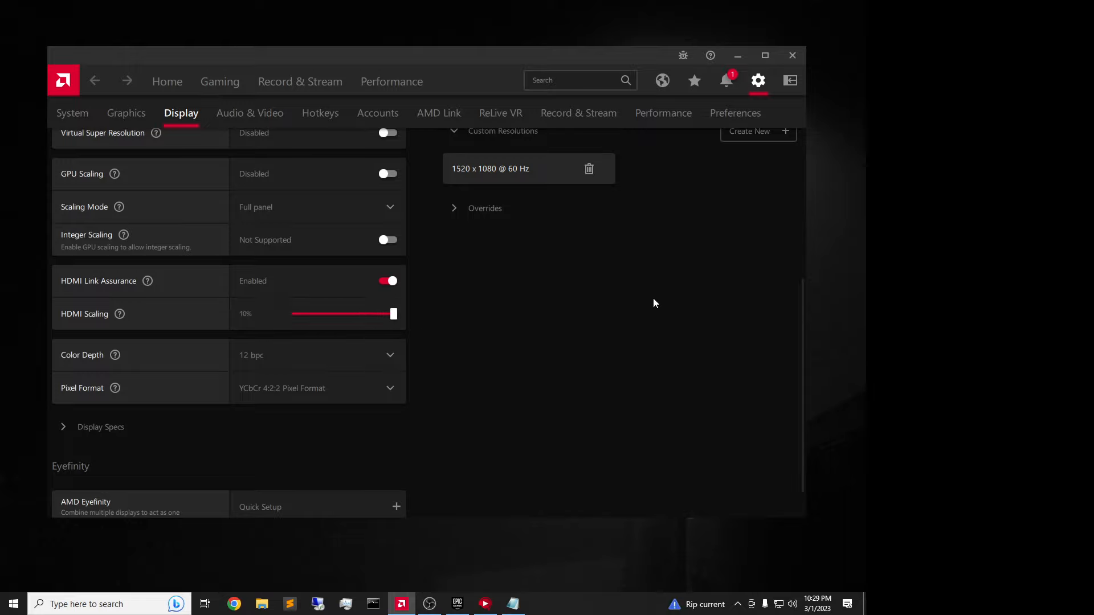
pyautogui.moveTo(380, 318); pyautogui.dragTo(295, 318)
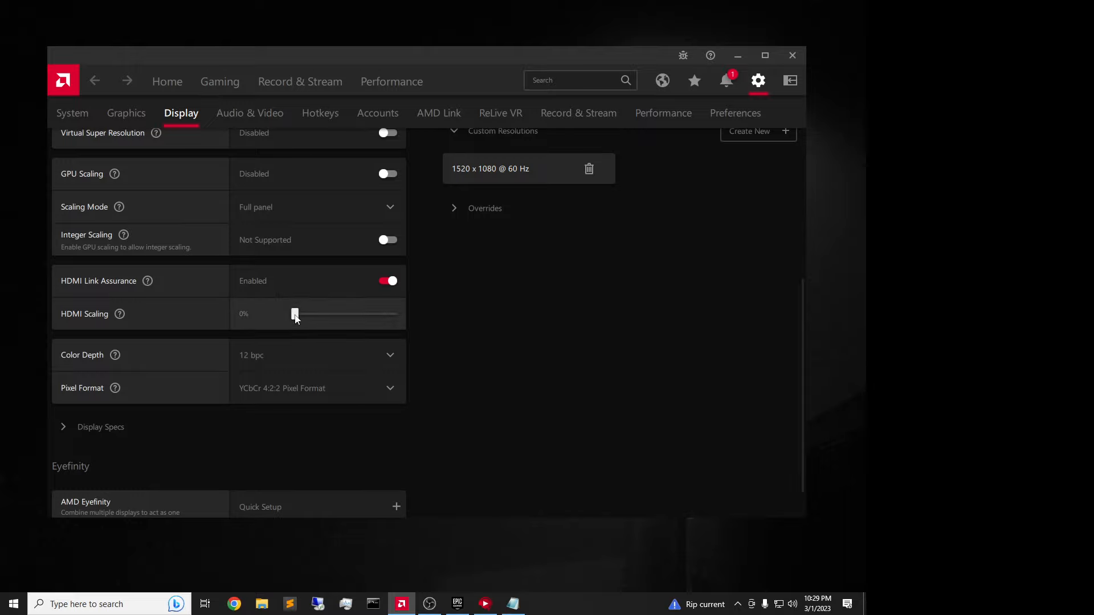
pyautogui.moveTo(288, 314); pyautogui.dragTo(305, 314)
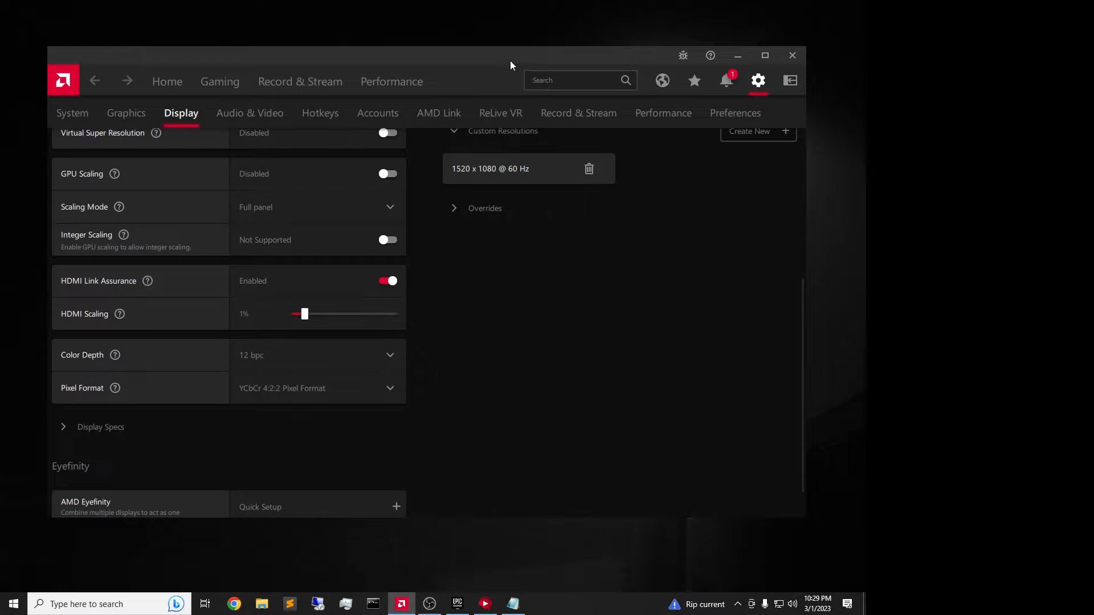
# Step: Set Display 1's HDMI Scaling to 0% and reposition the AMD Radeon window on the desktop
pyautogui.moveTo(510, 63); pyautogui.dragTo(494, 93)
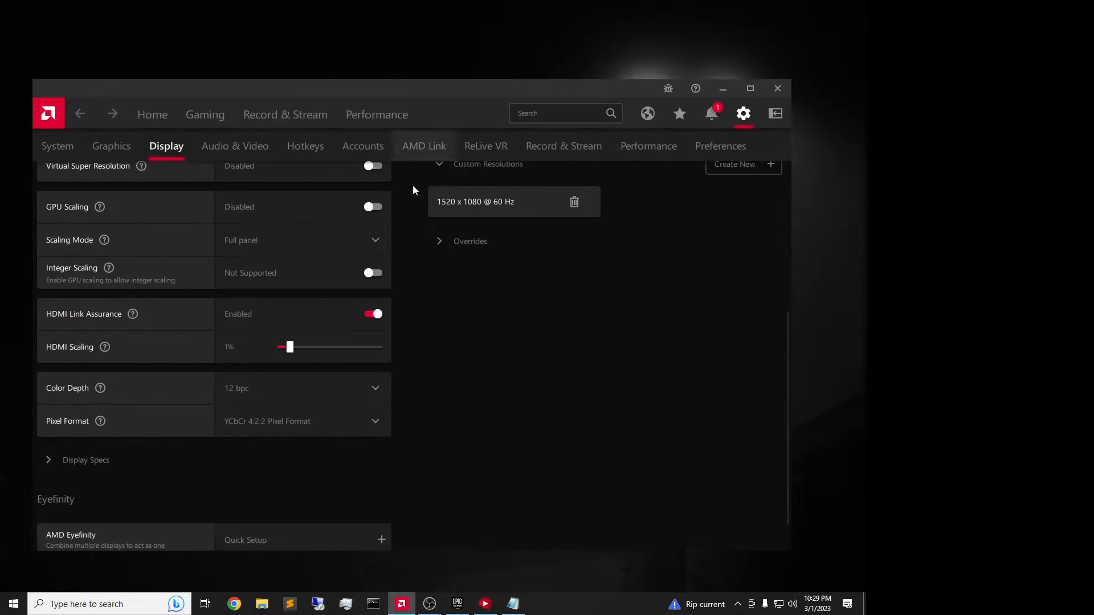
pyautogui.click(281, 348)
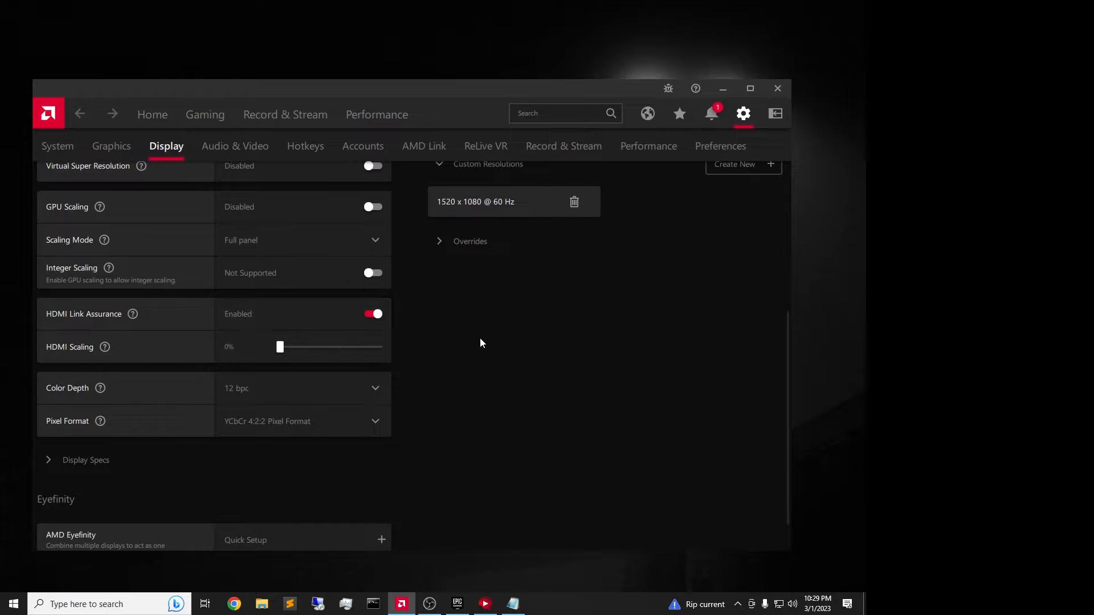
pyautogui.scroll(-1, 299, 360)
pyautogui.scroll(5, 299, 360)
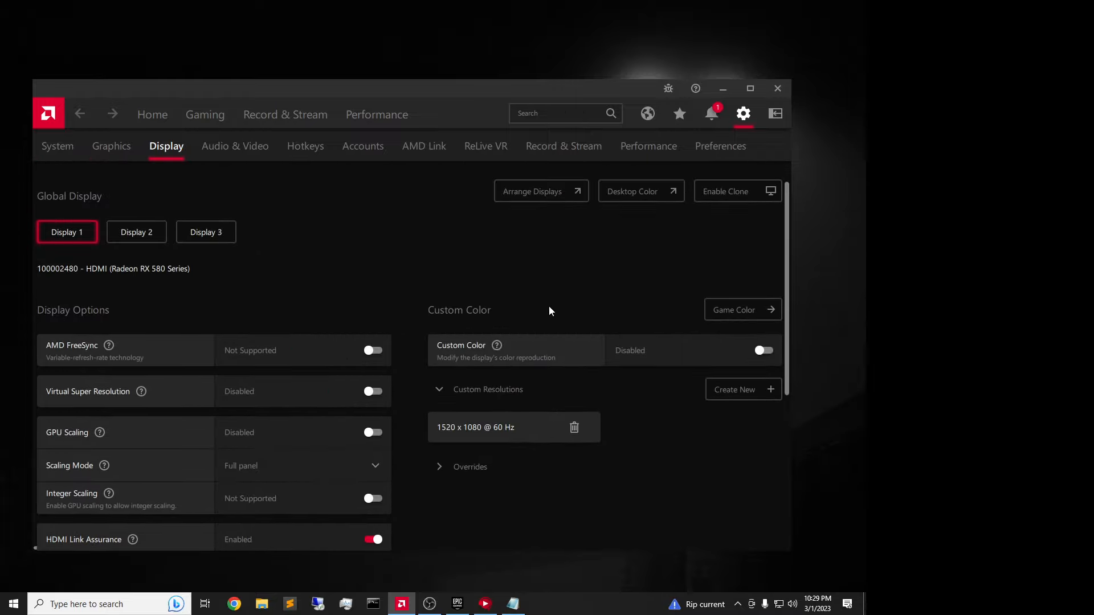
pyautogui.scroll(-5, 424, 370)
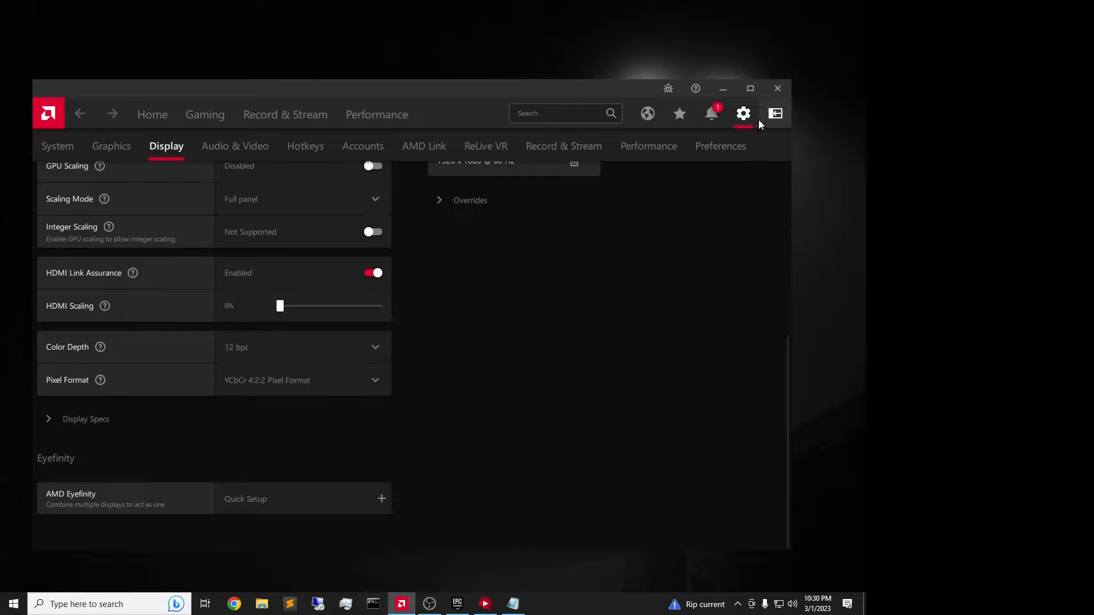
pyautogui.moveTo(548, 88); pyautogui.dragTo(580, 75)
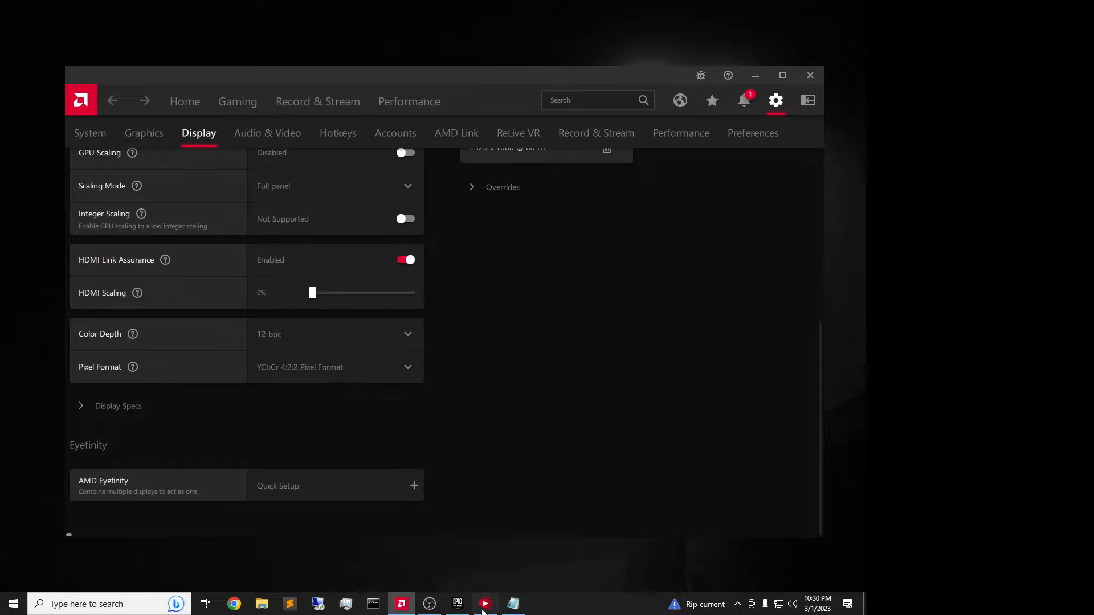
# Step: Bring Notepad back over the AMD Radeon options and test selecting the blank text on its first line
pyautogui.click(515, 606)
pyautogui.moveTo(135, 108); pyautogui.dragTo(109, 193)
pyautogui.hotkey('ctrl', 'a')
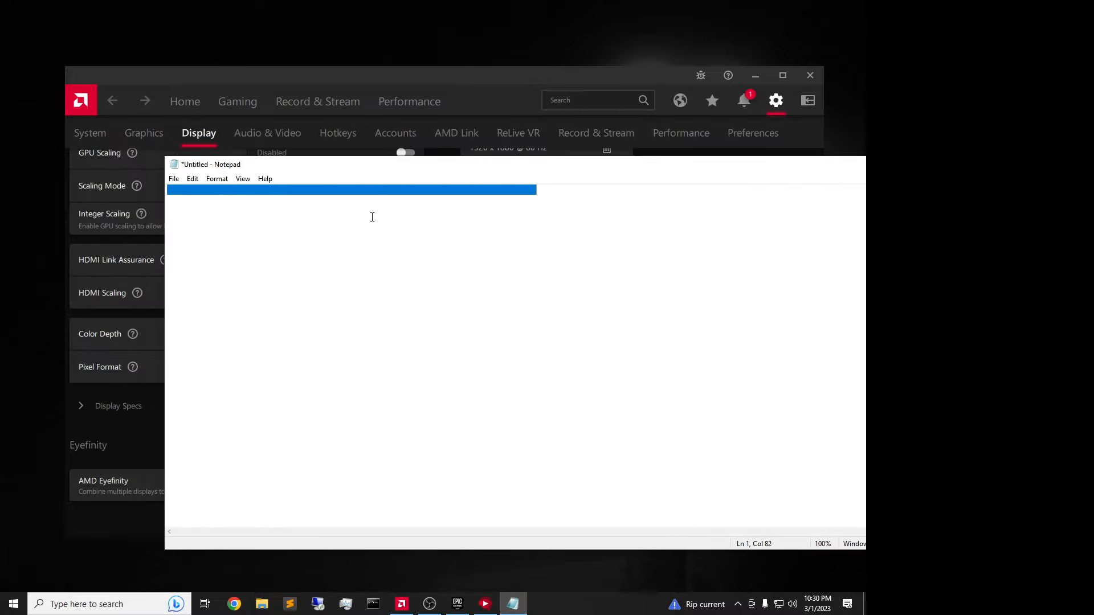
pyautogui.click(600, 193)
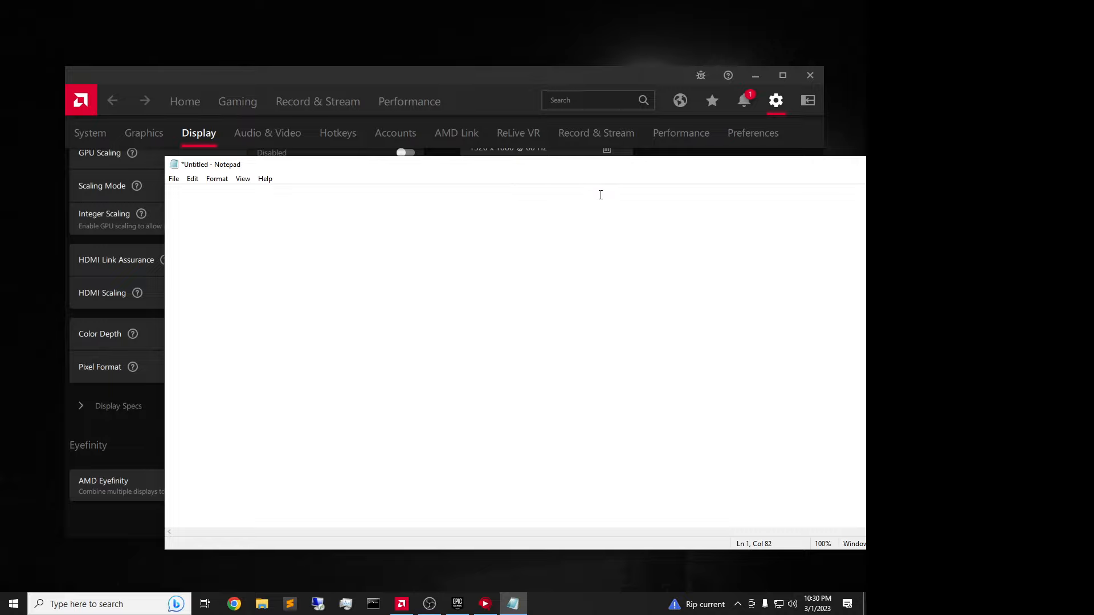
pyautogui.click(168, 192)
pyautogui.hotkey('shift', 'Right')
pyautogui.moveTo(169, 190)
pyautogui.mouseDown()
pyautogui.moveTo(316, 208)
pyautogui.moveTo(175, 192)
pyautogui.mouseUp()
pyautogui.hotkey('ctrl', 'a')
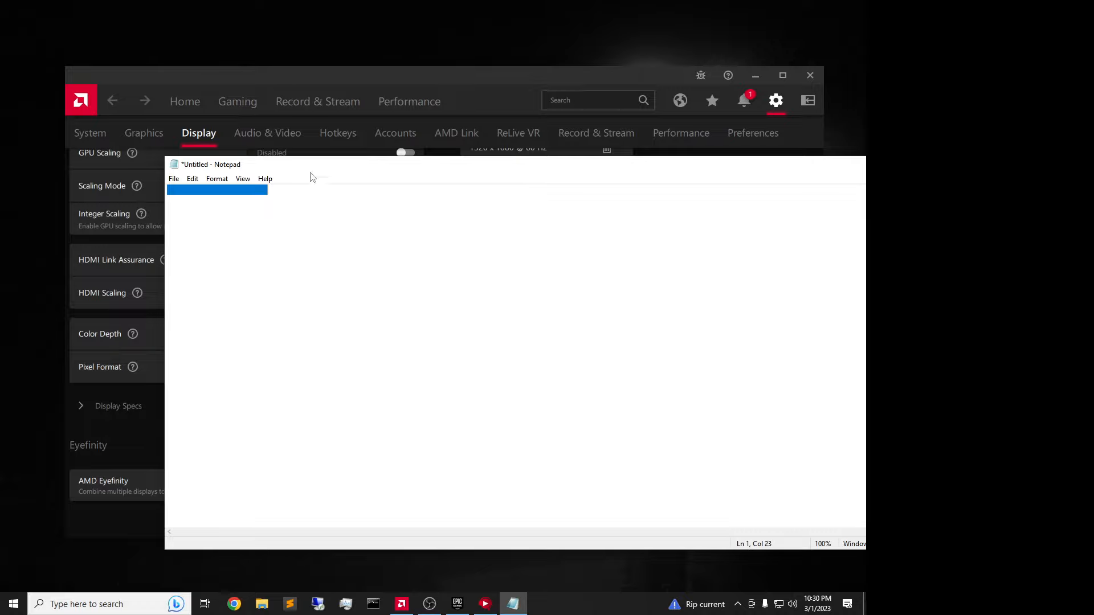
# Step: Test selecting individual blank characters at the start of Notepad's first line and return to the AMD Radeon window
pyautogui.click(180, 190)
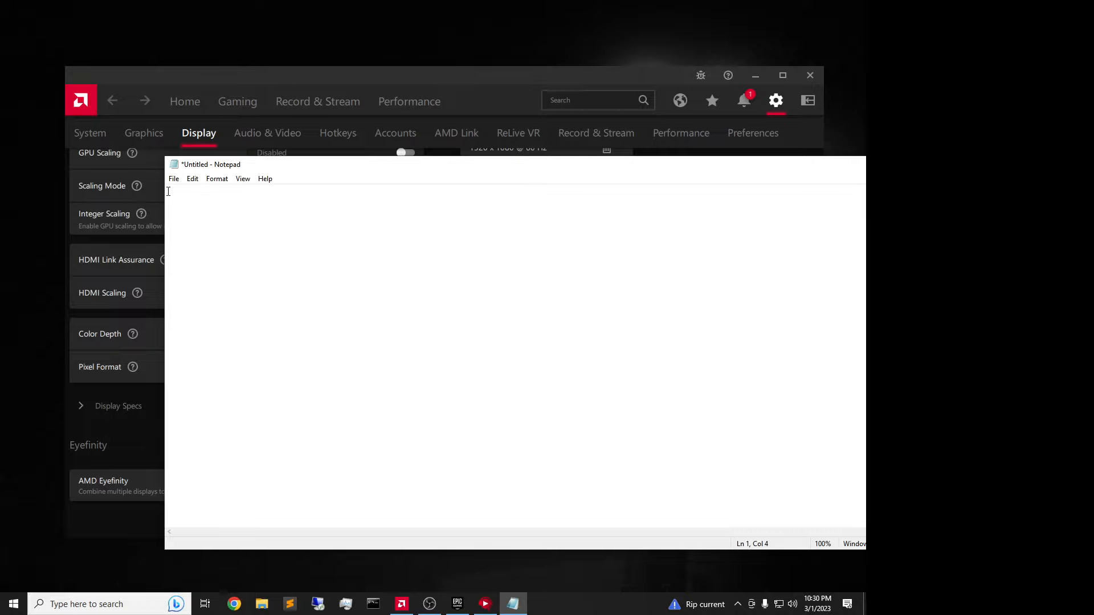
pyautogui.click(171, 190)
pyautogui.doubleClick(198, 191)
pyautogui.moveTo(173, 190); pyautogui.dragTo(340, 191)
pyautogui.click(178, 191)
pyautogui.moveTo(170, 189); pyautogui.dragTo(203, 190)
pyautogui.click(234, 74)
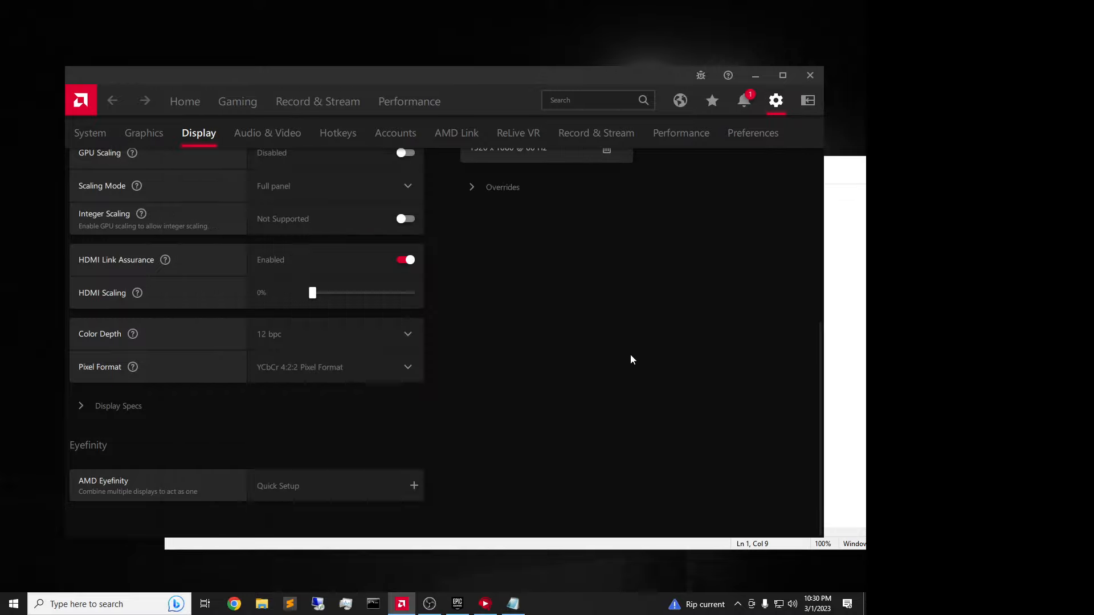
# Step: Bring Notepad forward, reposition and narrow its window, and test selecting the first line's blank text before returning to AMD Radeon Software
pyautogui.click(859, 367)
pyautogui.moveTo(295, 167); pyautogui.dragTo(177, 153)
pyautogui.click(115, 174)
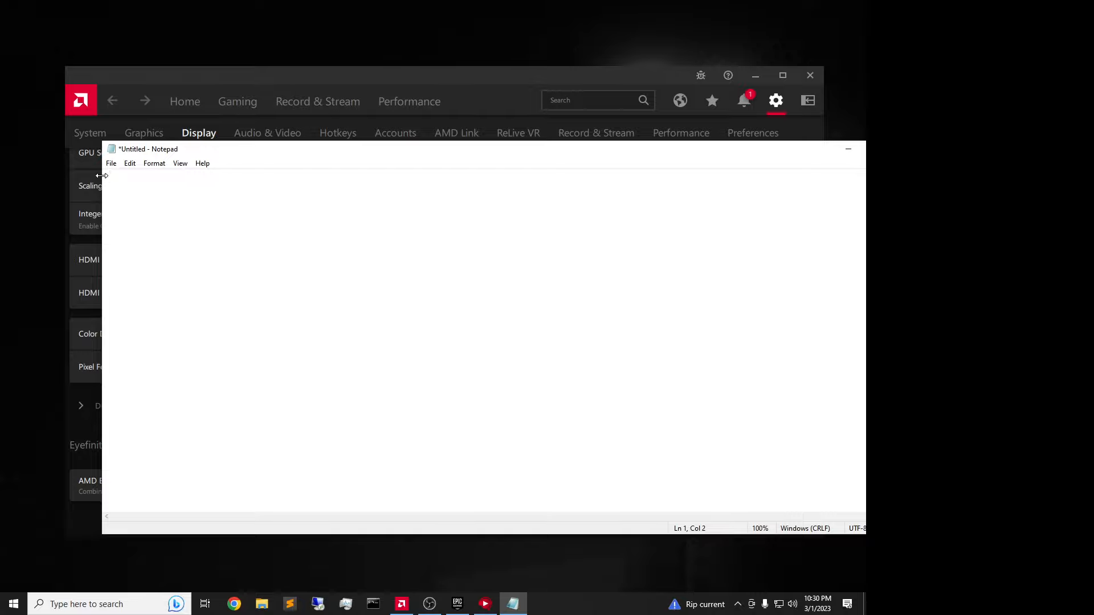
pyautogui.moveTo(103, 173); pyautogui.dragTo(198, 175)
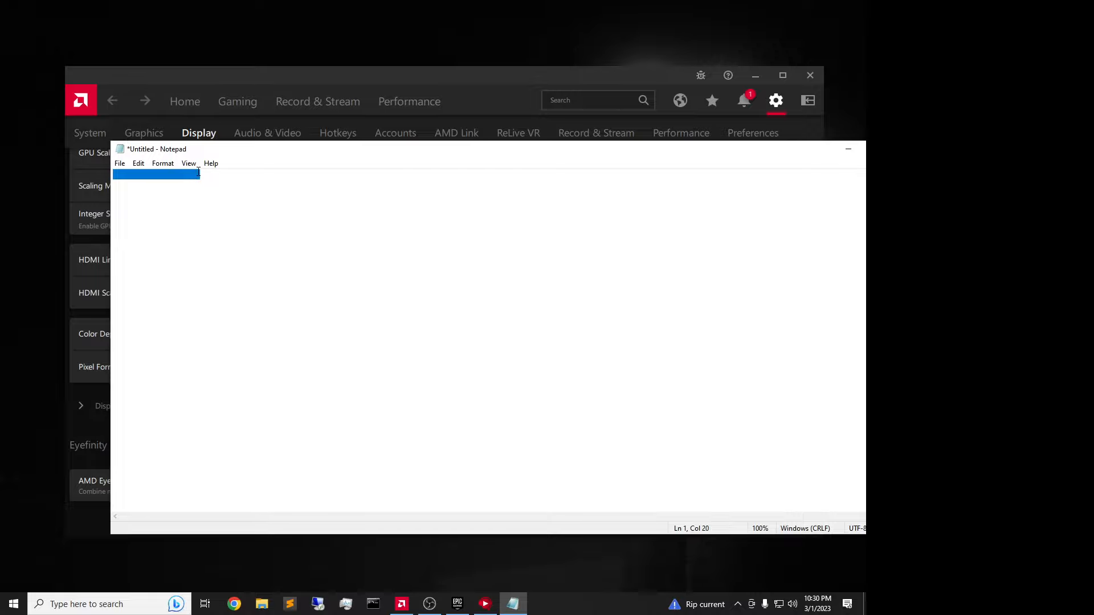
pyautogui.moveTo(198, 174); pyautogui.dragTo(114, 173)
pyautogui.click(293, 121)
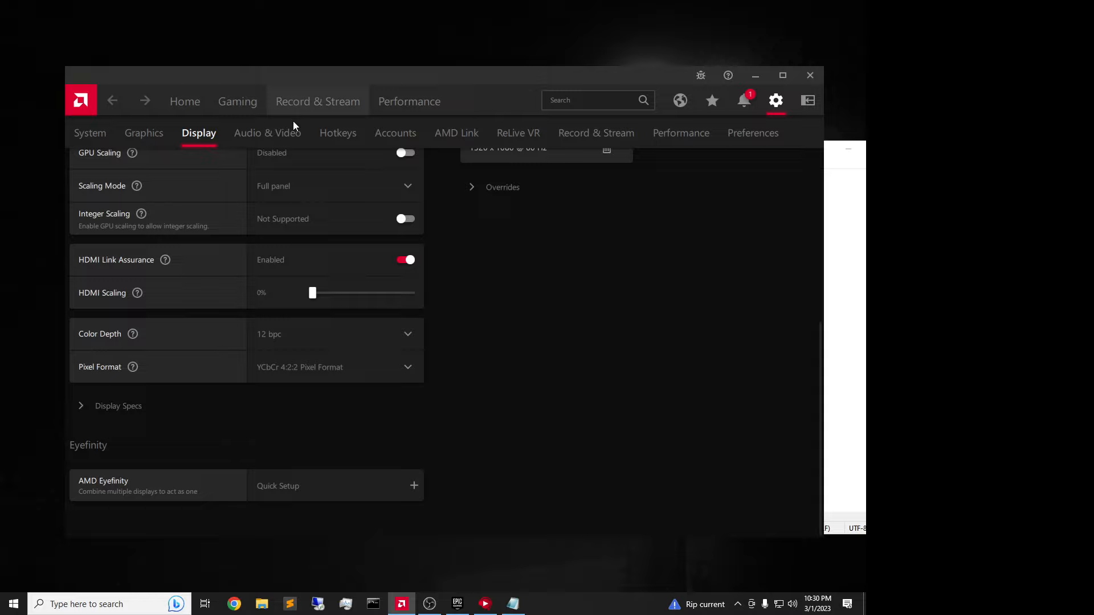
# Step: Try HDMI Scaling at 1% for Display 1, return it to 0%, and shift the AMD Radeon window slightly
pyautogui.click(319, 293)
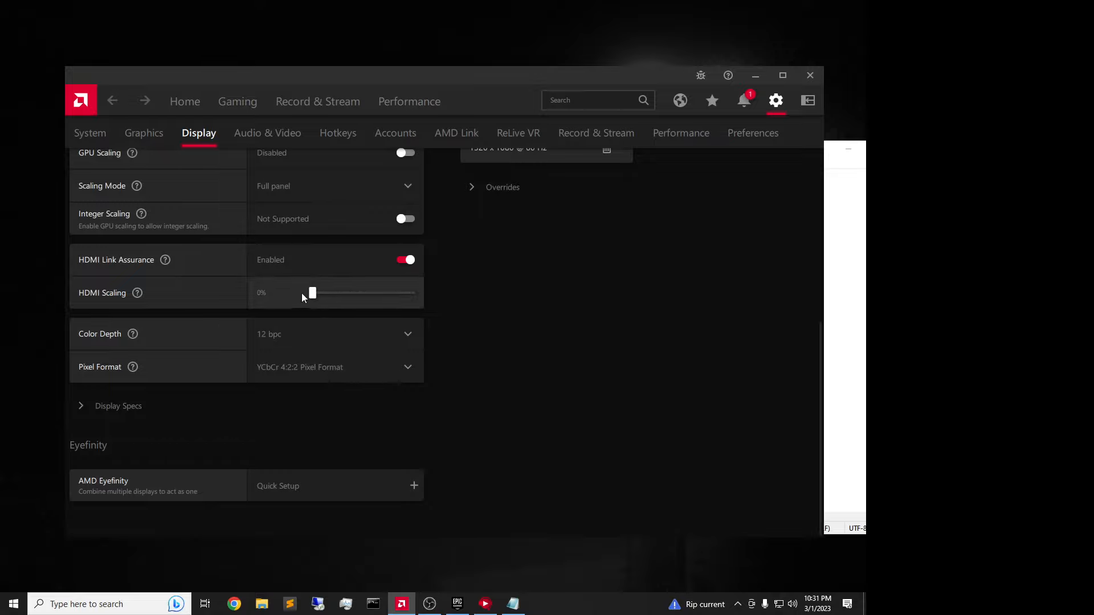
pyautogui.click(322, 293)
pyautogui.moveTo(296, 63)
pyautogui.mouseDown()
pyautogui.moveTo(368, 77)
pyautogui.moveTo(301, 65)
pyautogui.mouseUp()
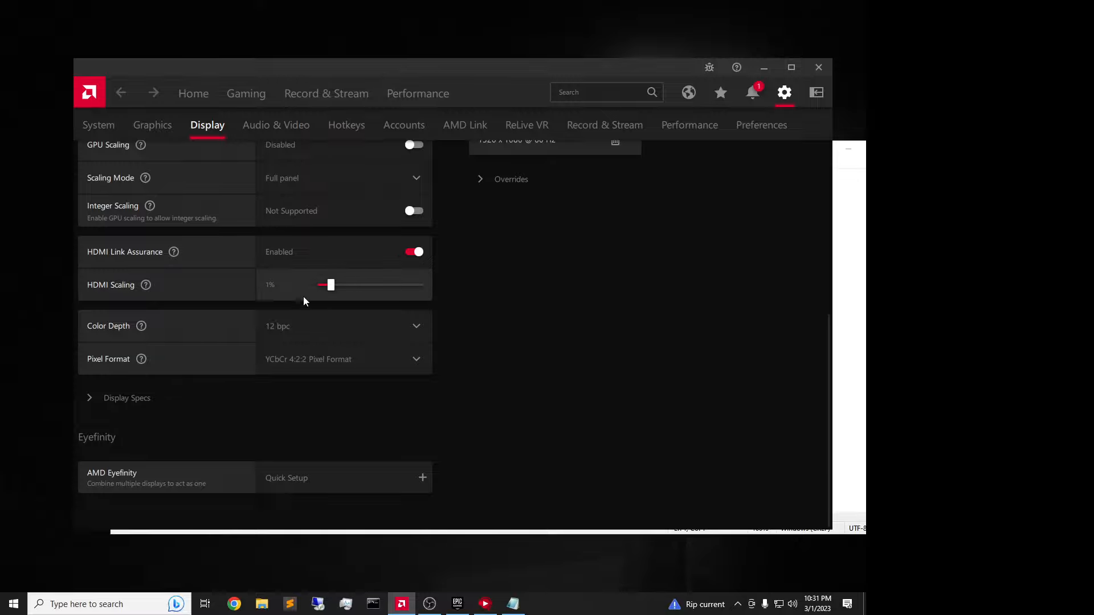
# Step: Open the Windows display settings and change the main display to a wider resolution, keeping the change
pyautogui.rightClick(344, 50)
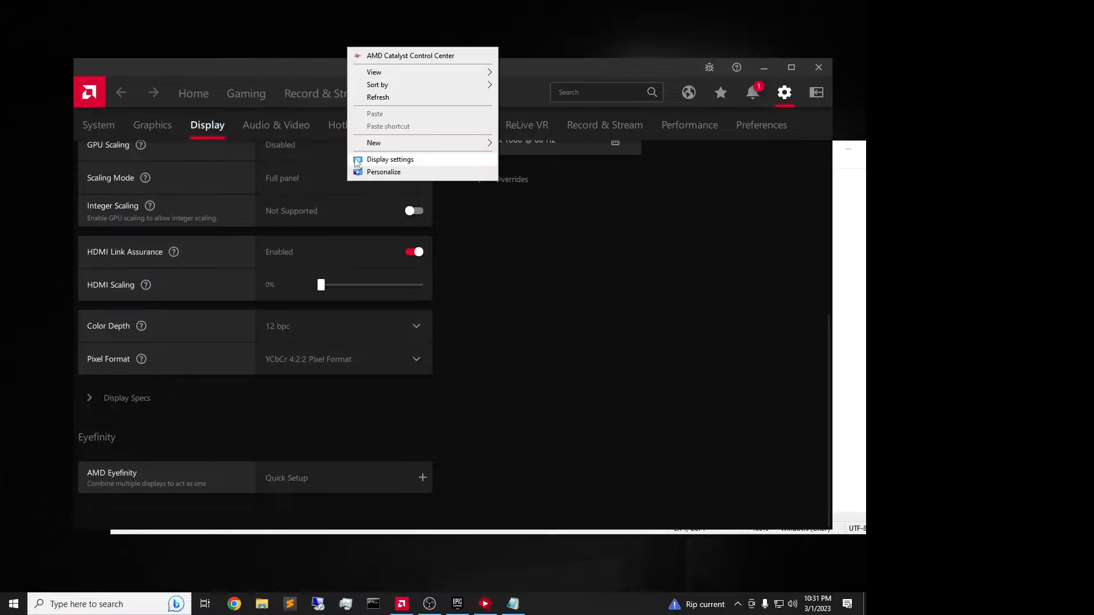
pyautogui.click(380, 162)
pyautogui.scroll(-6, 464, 408)
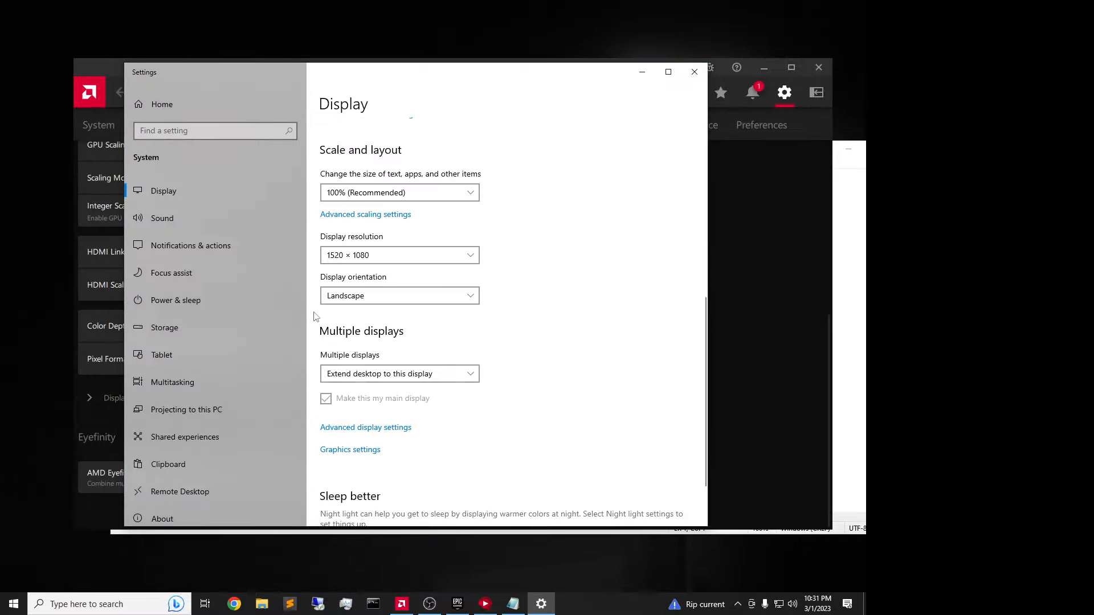
pyautogui.click(389, 262)
pyautogui.click(379, 146)
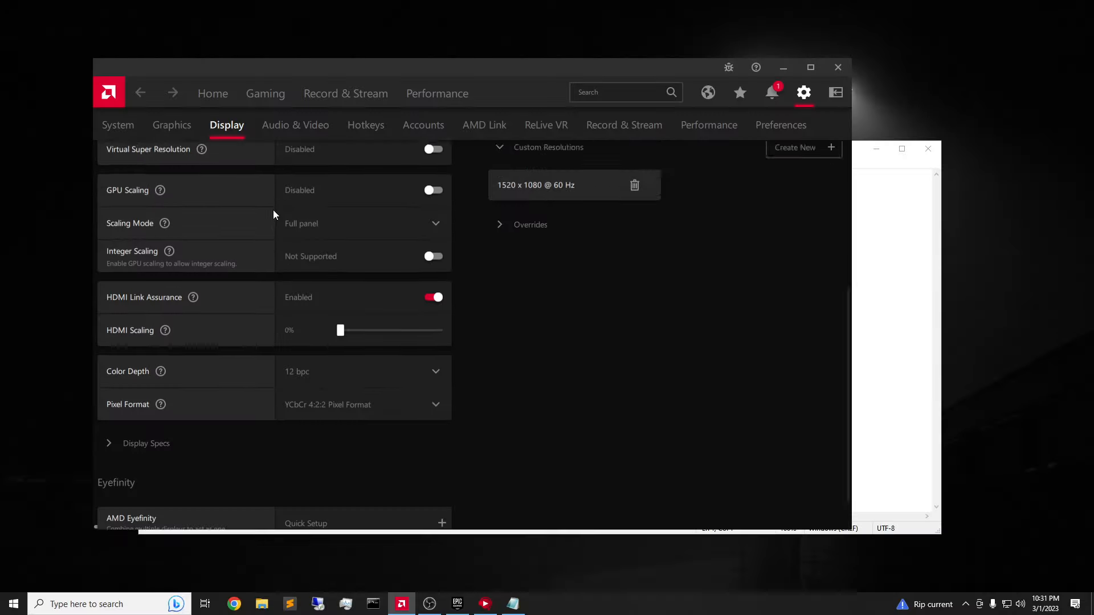
# Step: Review Display 1's options in AMD Radeon Software, including the custom resolution, scaling mode, HDMI Scaling, color depth and pixel format
pyautogui.scroll(4, 274, 214)
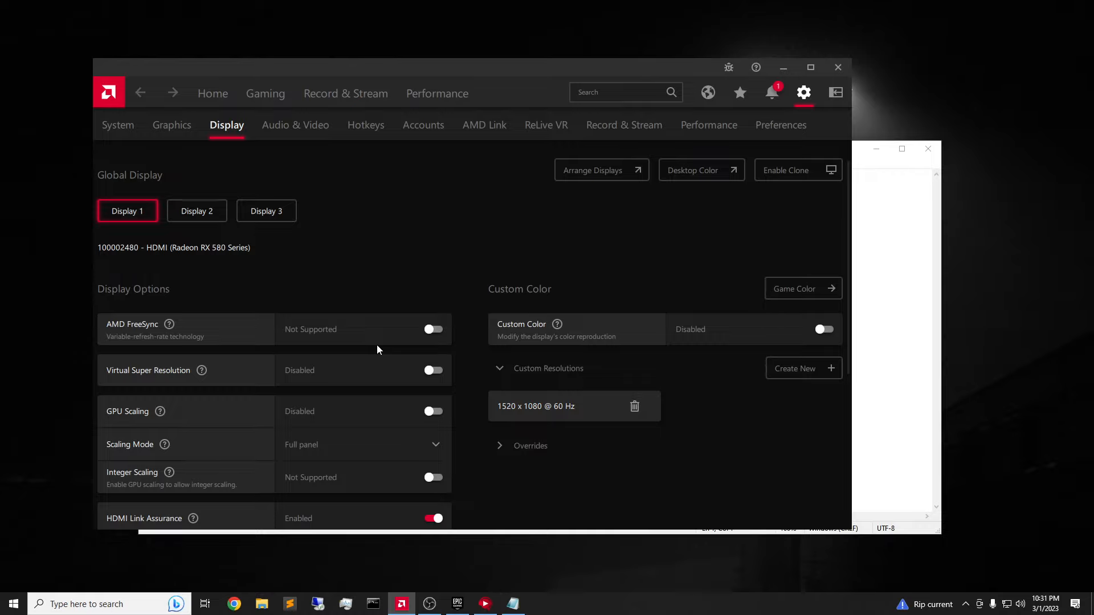
pyautogui.scroll(-5, 435, 203)
pyautogui.scroll(5, 446, 218)
pyautogui.scroll(-5, 359, 365)
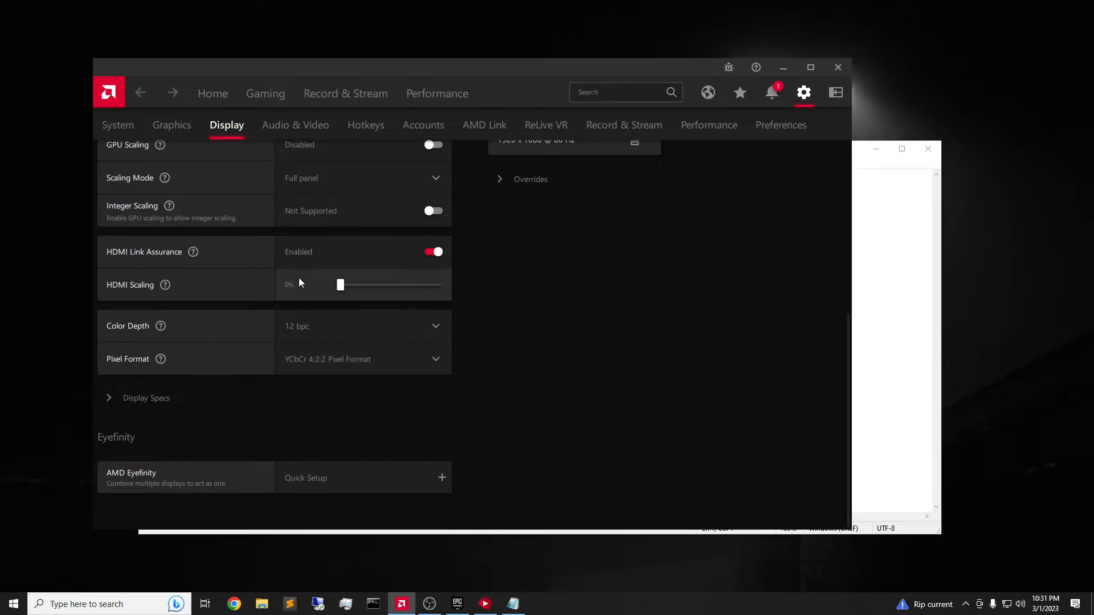
pyautogui.scroll(5, 299, 278)
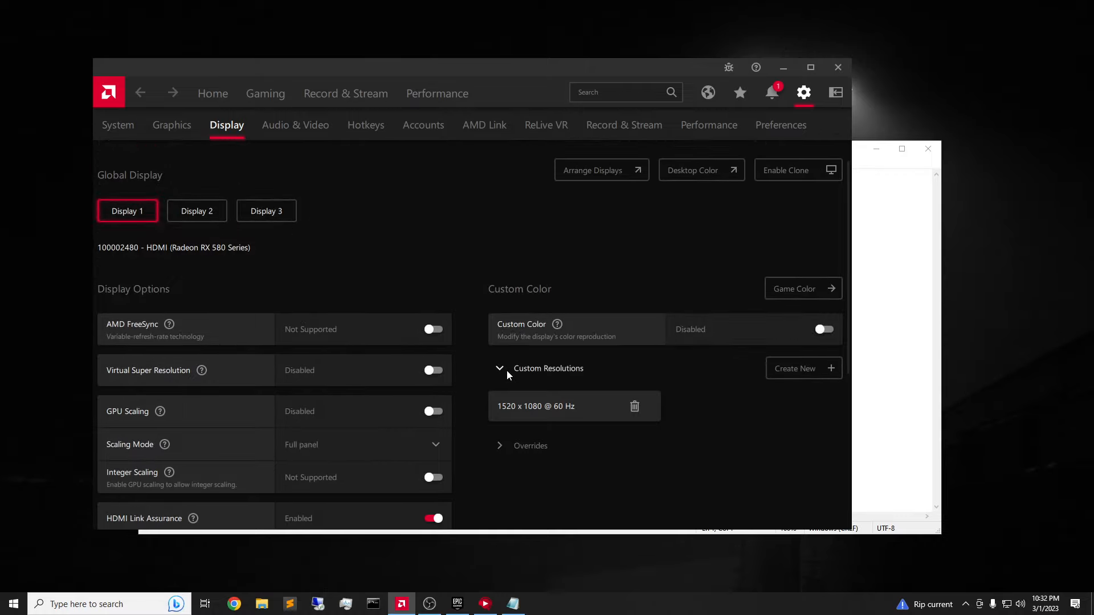
pyautogui.scroll(-5, 501, 368)
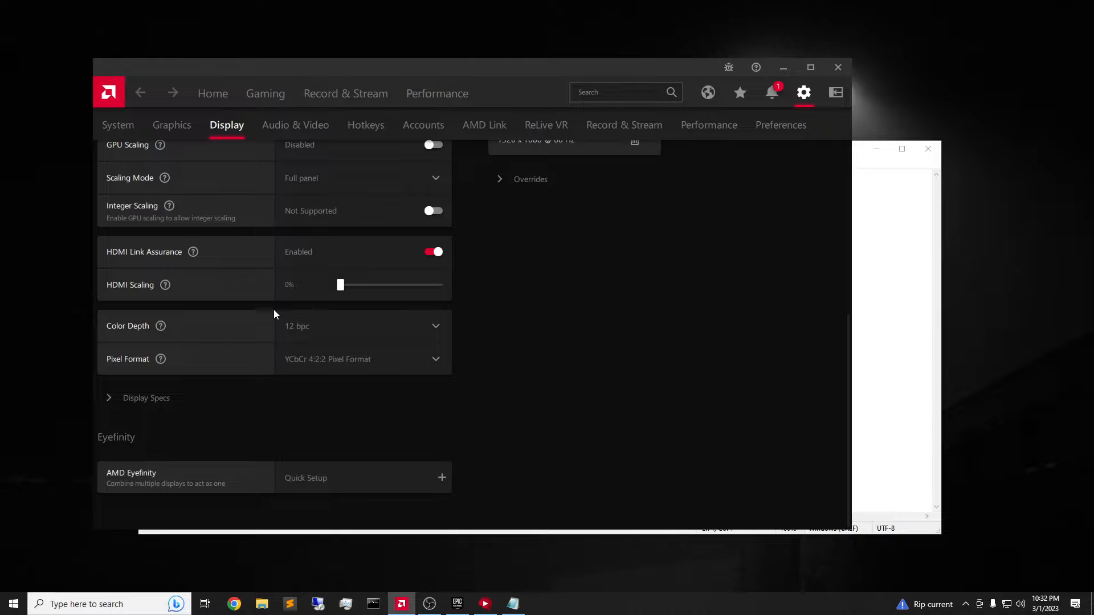
pyautogui.scroll(5, 270, 278)
pyautogui.scroll(-5, 268, 365)
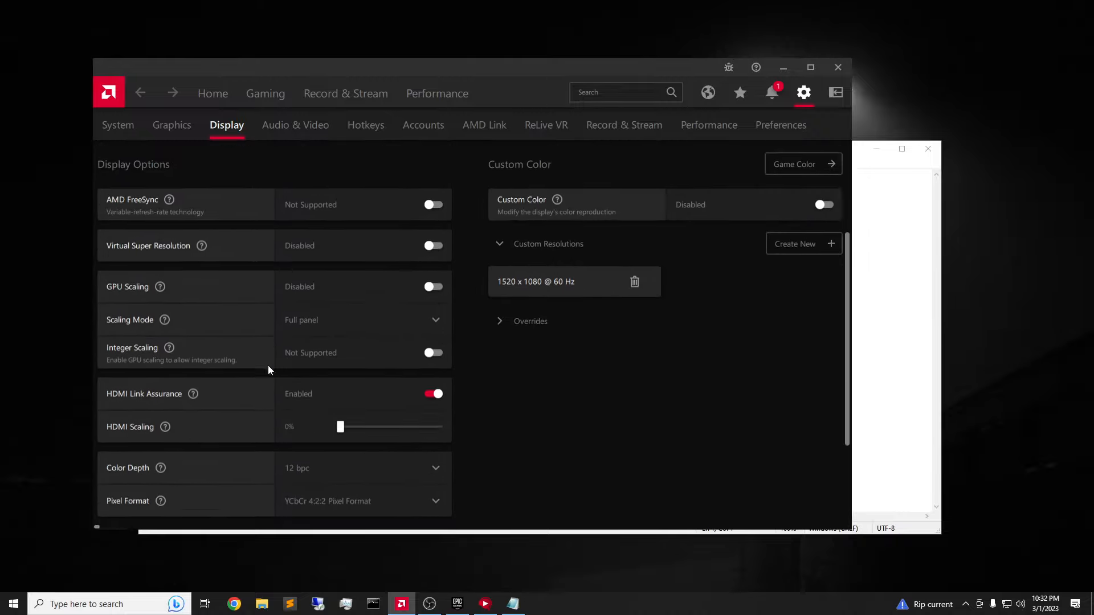
pyautogui.scroll(2, 251, 245)
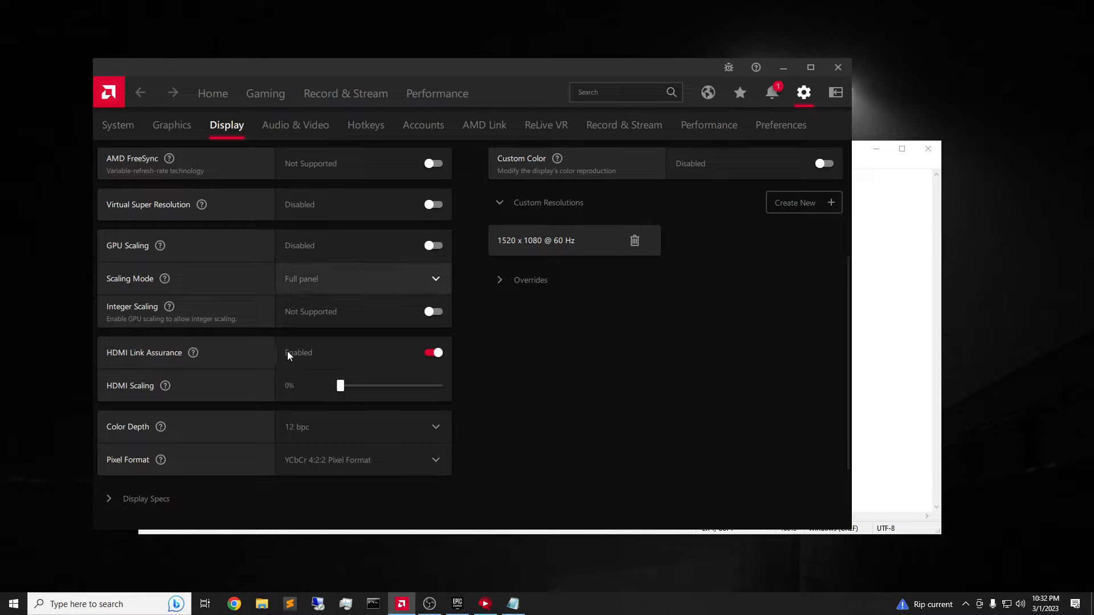